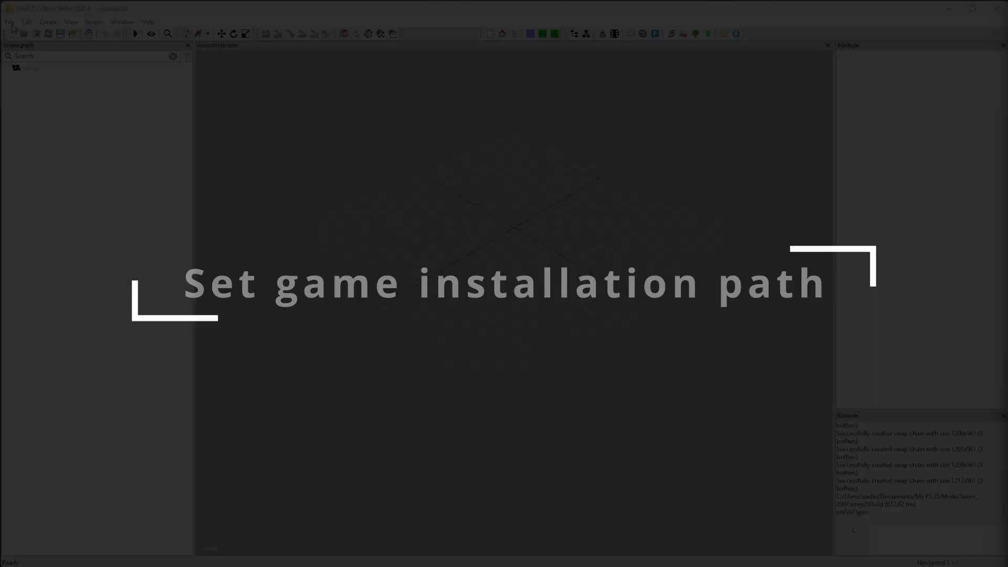
# Set the game installation path to the Farming Simulator 25 folder in D:/SteamLibrary/steamapps/common and apply the preferences
pyautogui.click(10, 22)
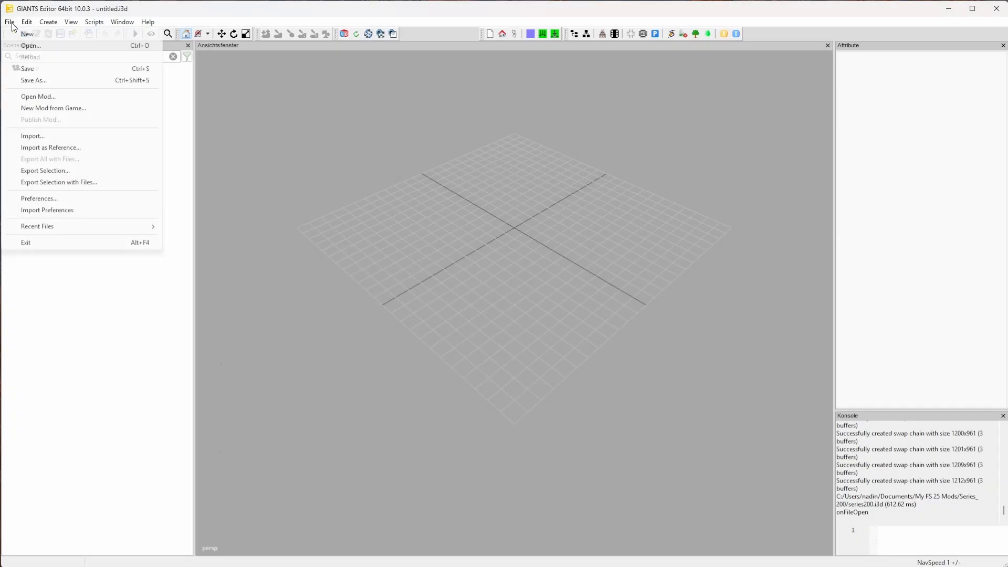
pyautogui.click(65, 199)
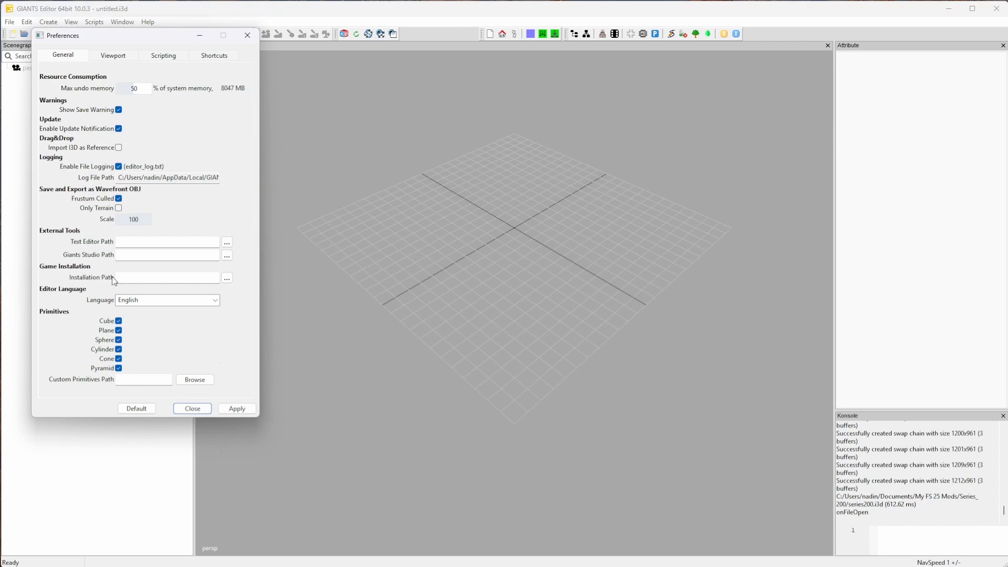
pyautogui.click(230, 281)
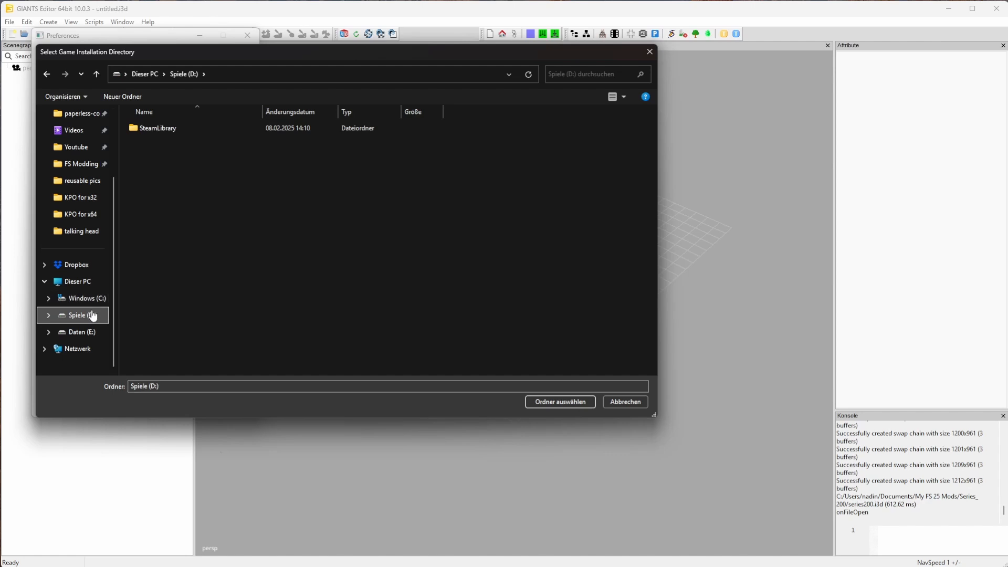
pyautogui.doubleClick(171, 130)
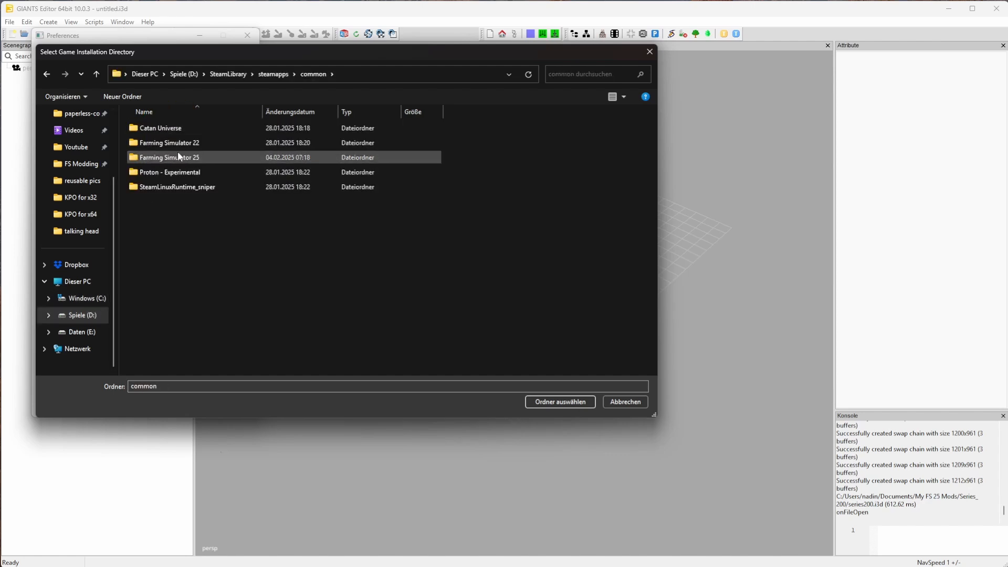
pyautogui.click(184, 160)
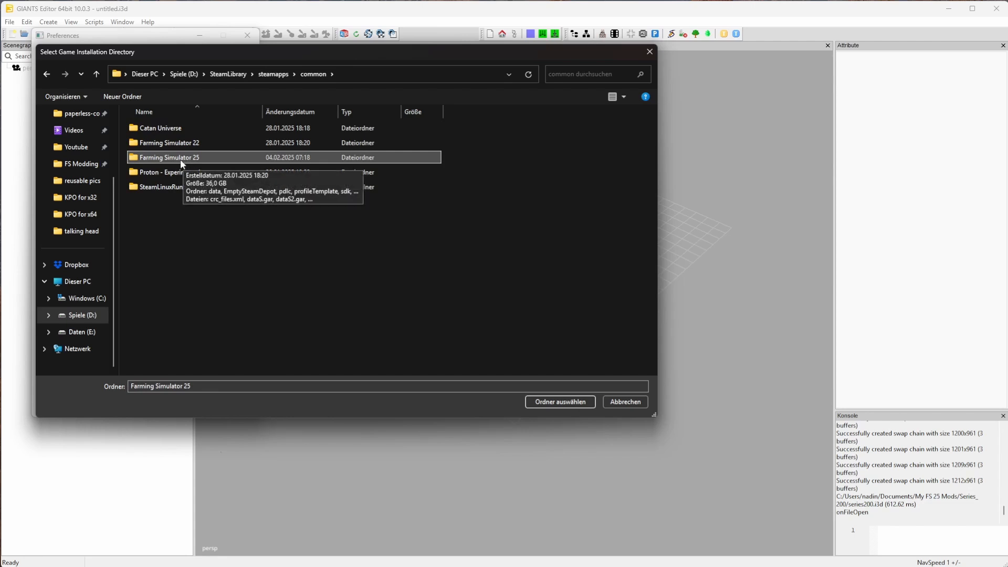
pyautogui.click(556, 402)
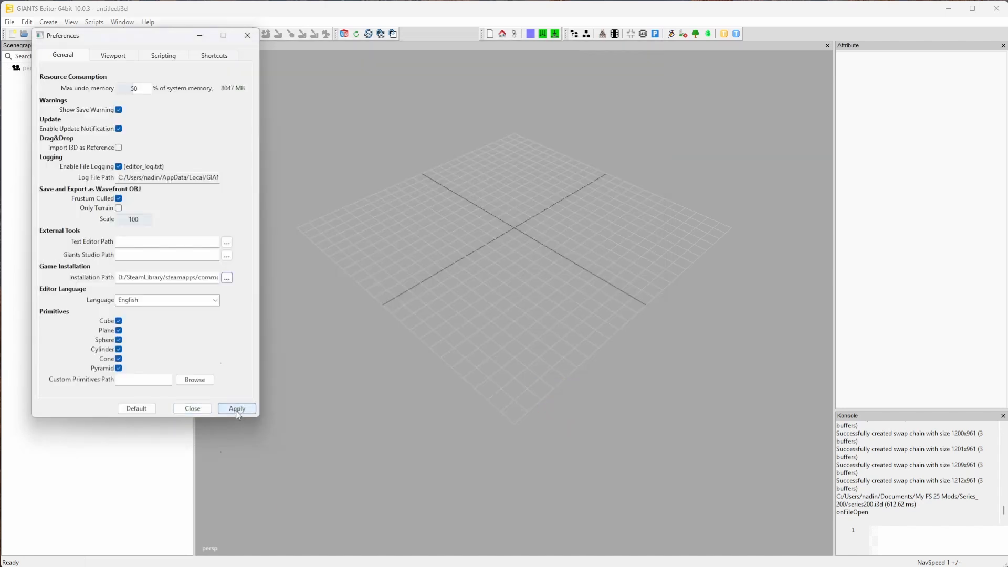
pyautogui.click(236, 409)
pyautogui.click(193, 409)
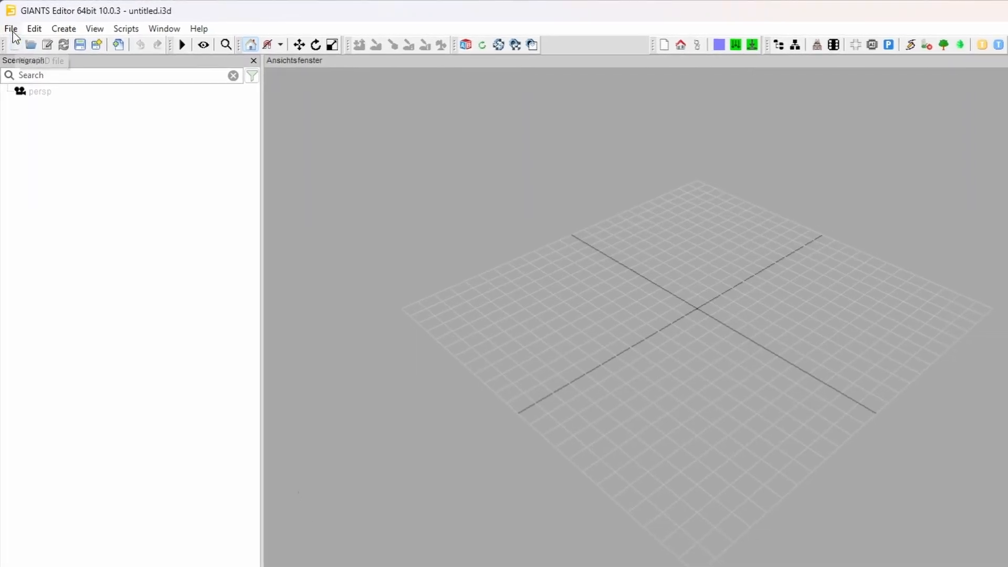
# Start a new mod from the game, agreeing to save changes to untitled.i3d, and reposition the mod selection dialog
pyautogui.click(12, 30)
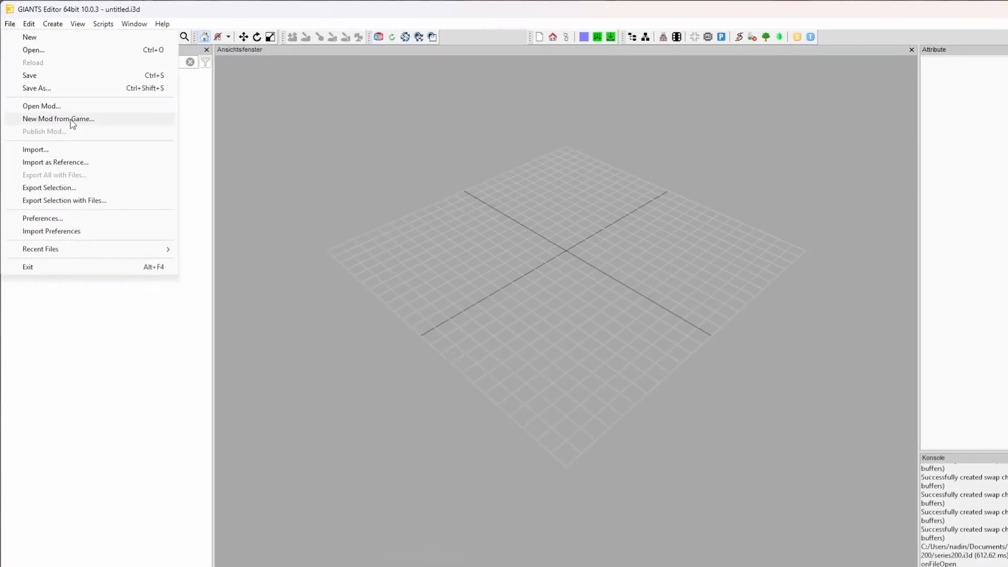
pyautogui.click(72, 120)
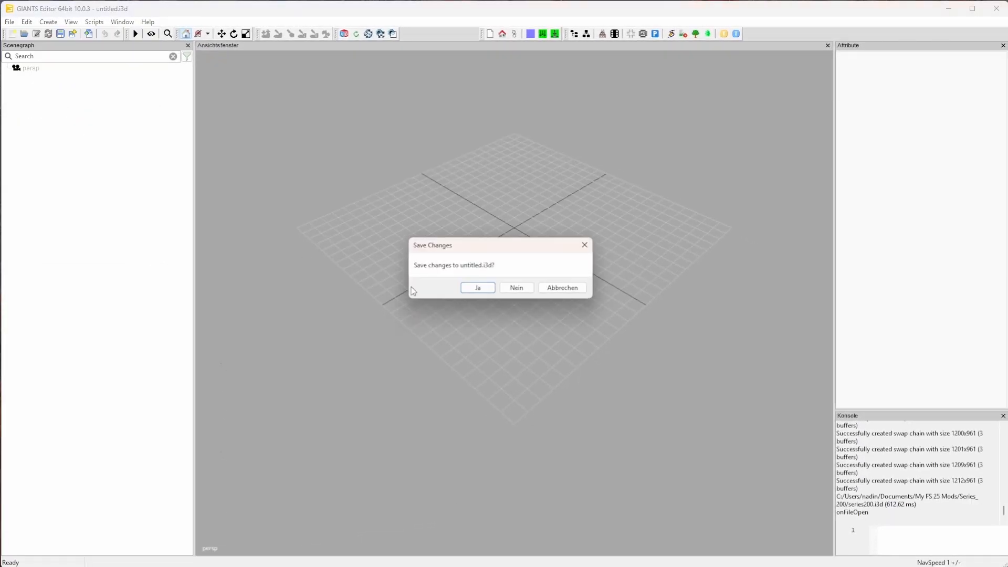
pyautogui.click(477, 288)
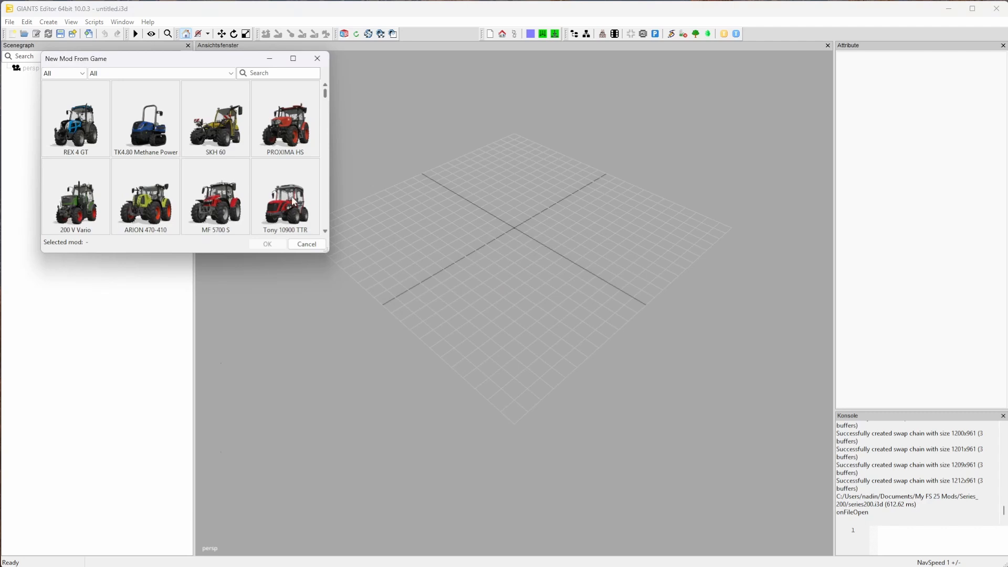
pyautogui.moveTo(183, 65); pyautogui.dragTo(203, 87)
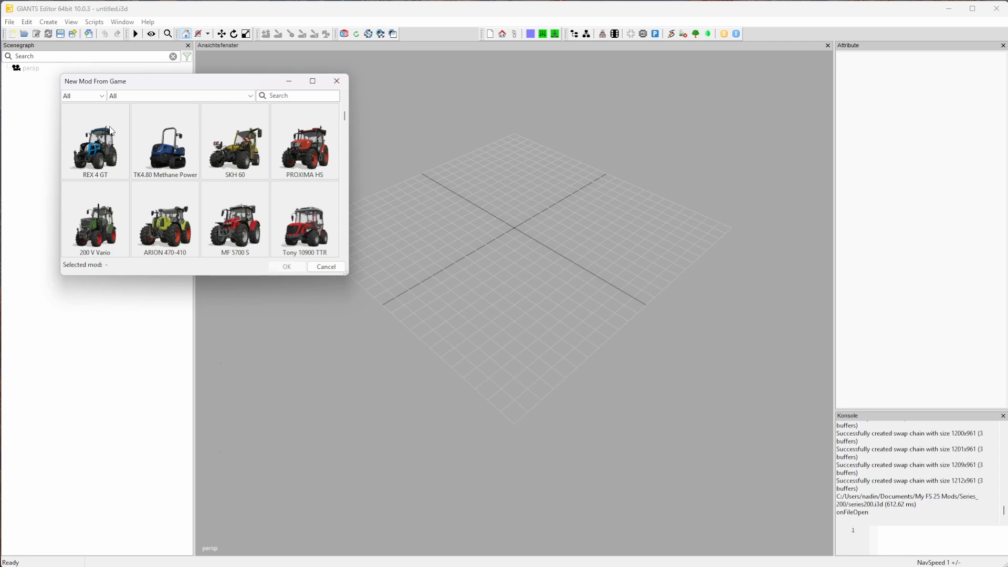
# Filter the game items to the cars category and choose the Series 200 pickup as the base mod
pyautogui.click(103, 97)
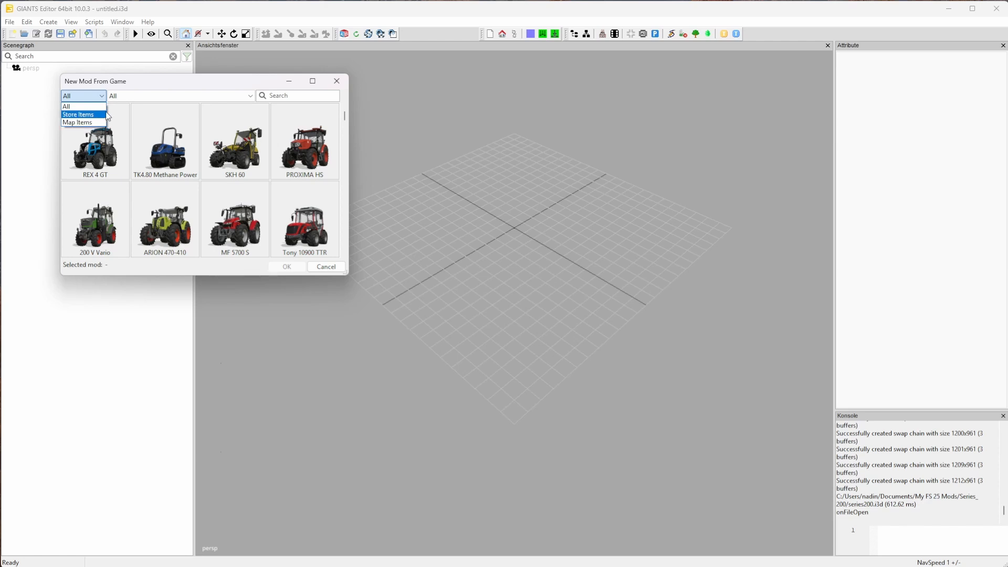
pyautogui.click(252, 98)
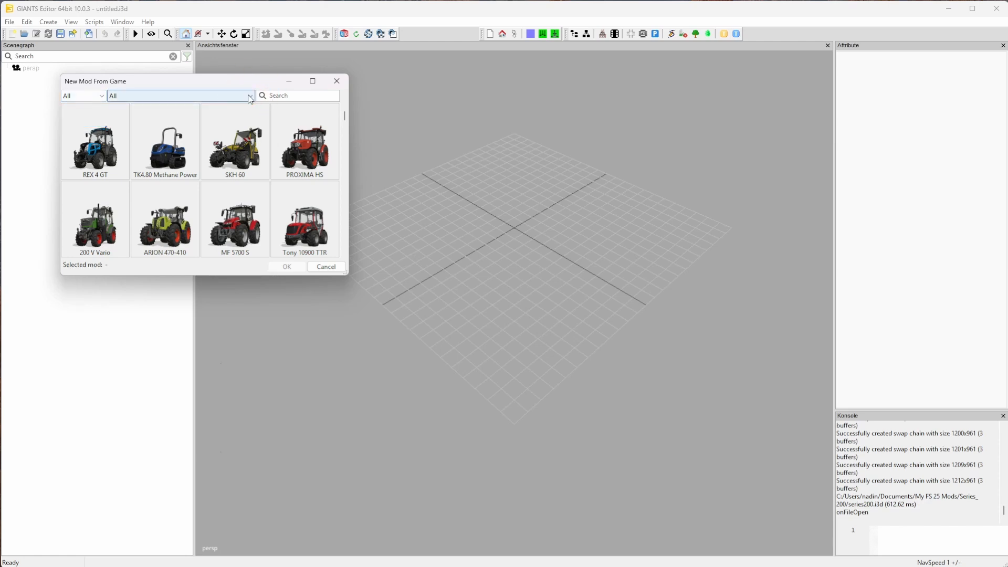
pyautogui.click(251, 96)
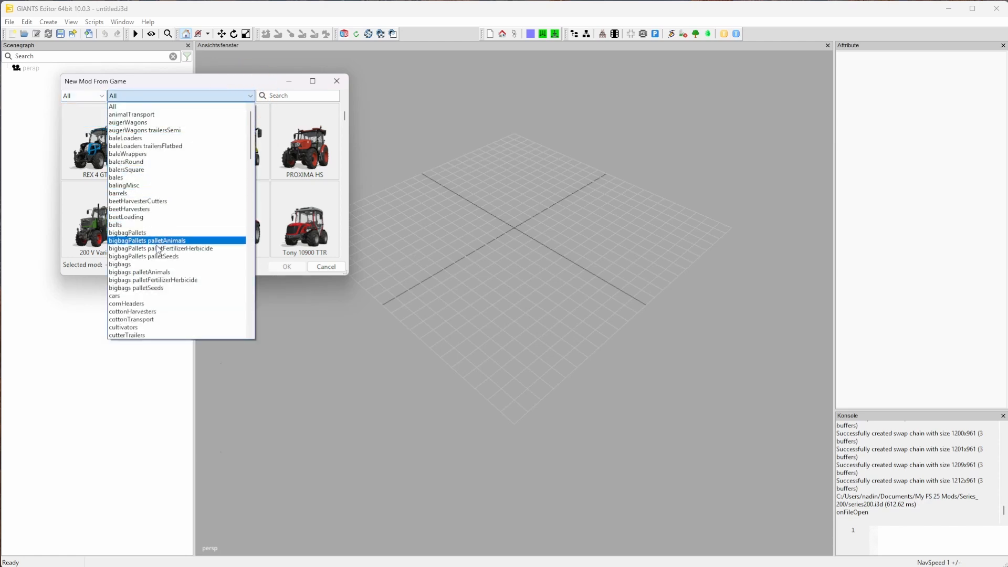
pyautogui.click(289, 95)
pyautogui.click(235, 97)
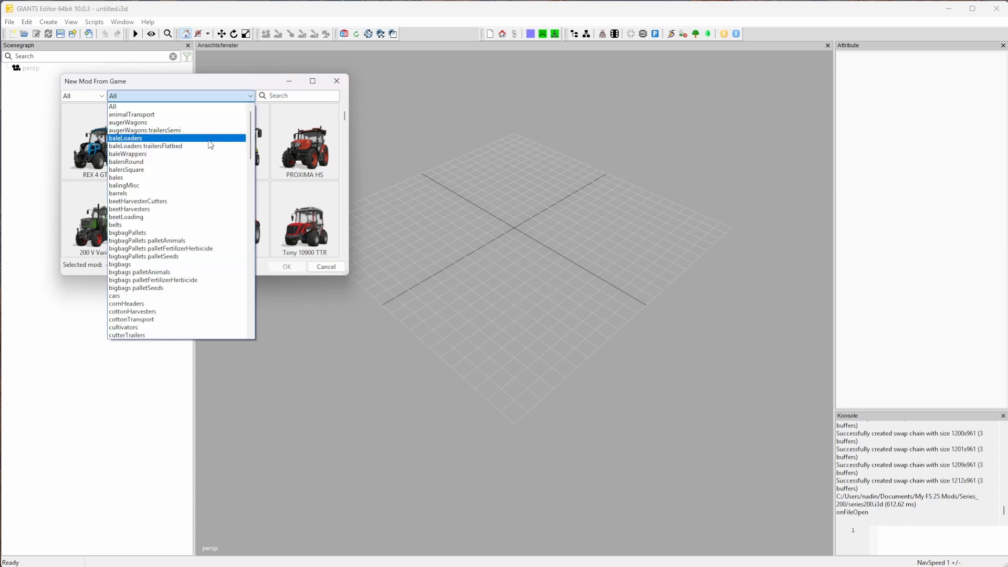
pyautogui.click(141, 297)
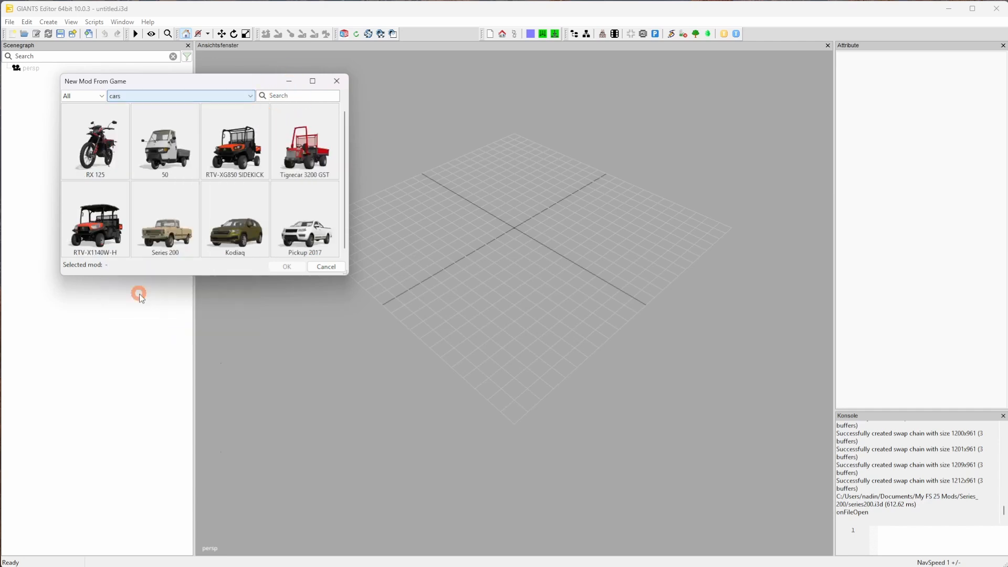
pyautogui.click(164, 227)
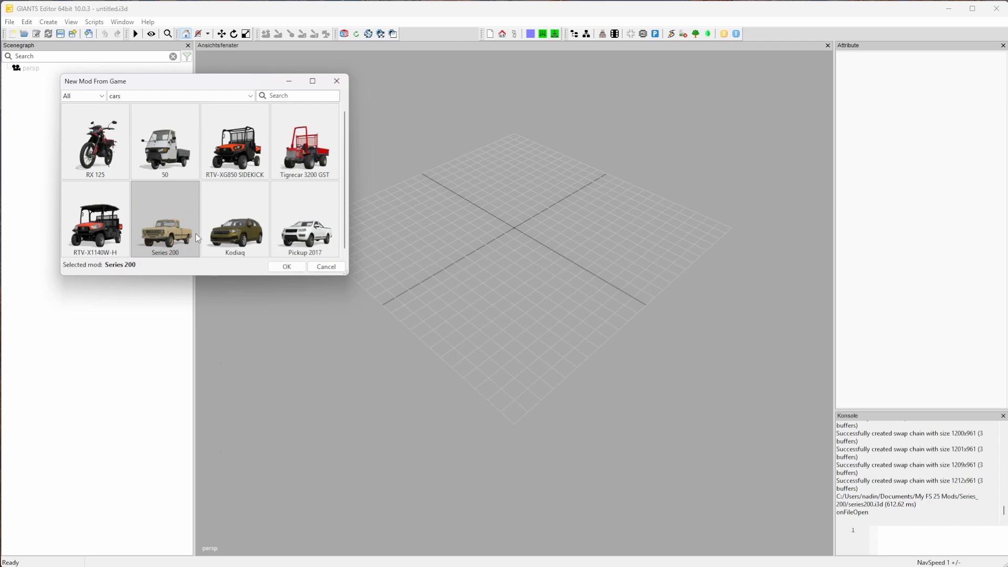
pyautogui.click(288, 266)
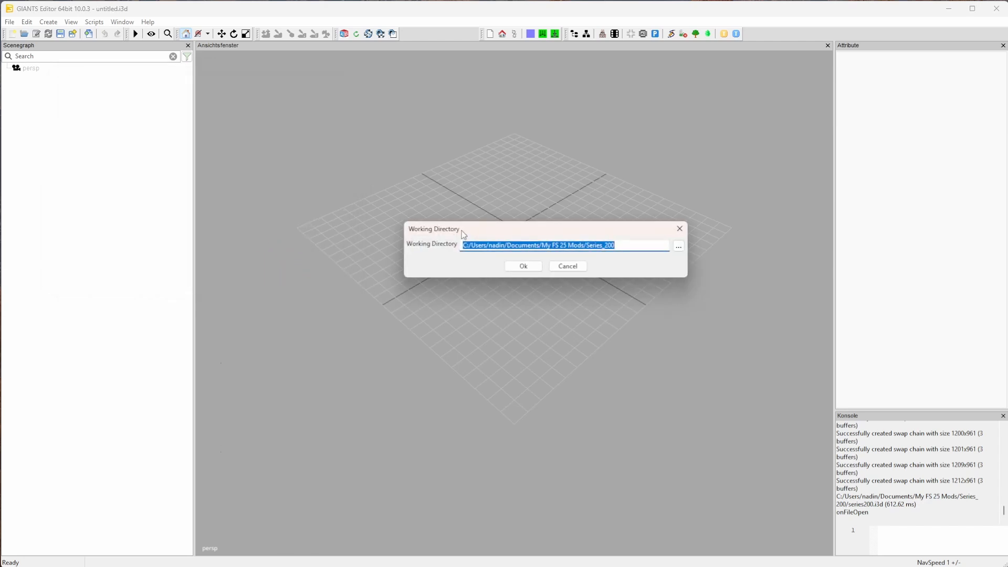
# Accept the Series_200 folder inside My FS 25 Mods as the mod's working directory
pyautogui.click(527, 245)
pyautogui.moveTo(506, 246); pyautogui.dragTo(614, 245)
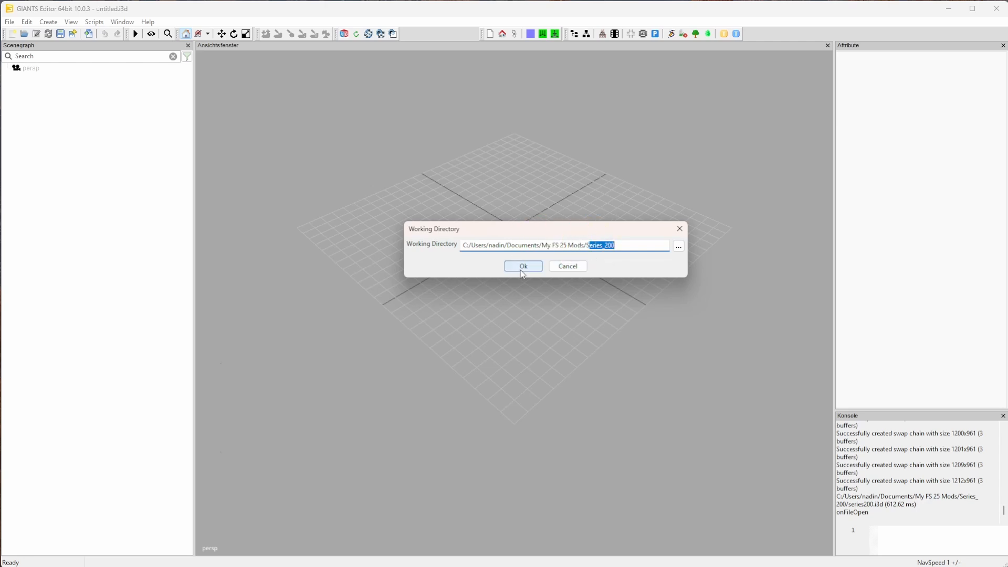
pyautogui.click(523, 269)
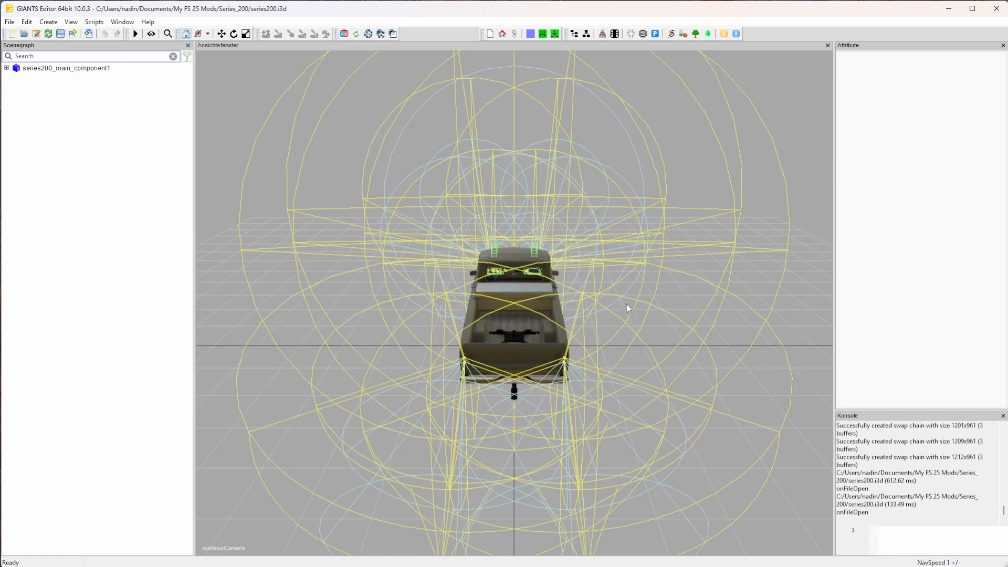
# Turn off the display of lights in the viewport
pyautogui.rightClick(616, 292)
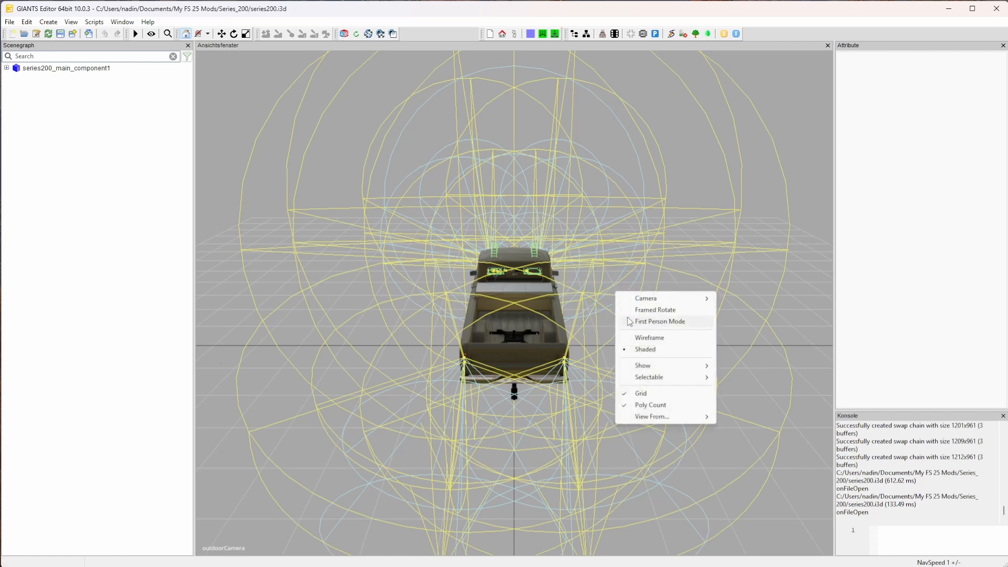
pyautogui.moveTo(648, 370)
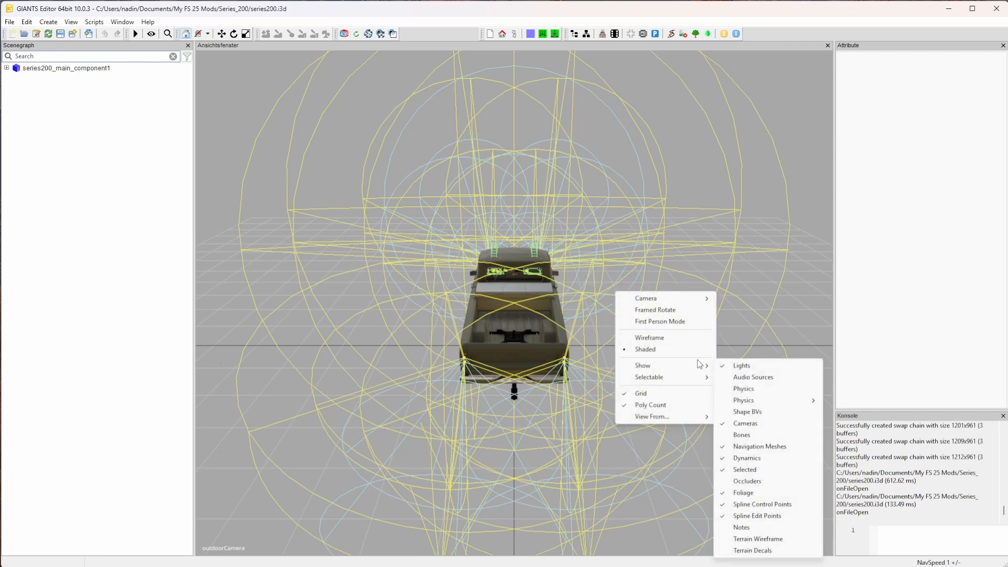
pyautogui.click(730, 367)
# Turn off the display of cameras in the viewport and bring the front of the pickup into view
pyautogui.keyDown('alt'); pyautogui.moveTo(725, 368); pyautogui.dragTo(435, 363); pyautogui.keyUp('alt')
pyautogui.keyDown('alt'); pyautogui.moveTo(543, 348); pyautogui.dragTo(166, 419, button='middle'); pyautogui.keyUp('alt')
pyautogui.keyDown('alt'); pyautogui.moveTo(549, 384); pyautogui.dragTo(958, 230, button='right'); pyautogui.keyUp('alt')
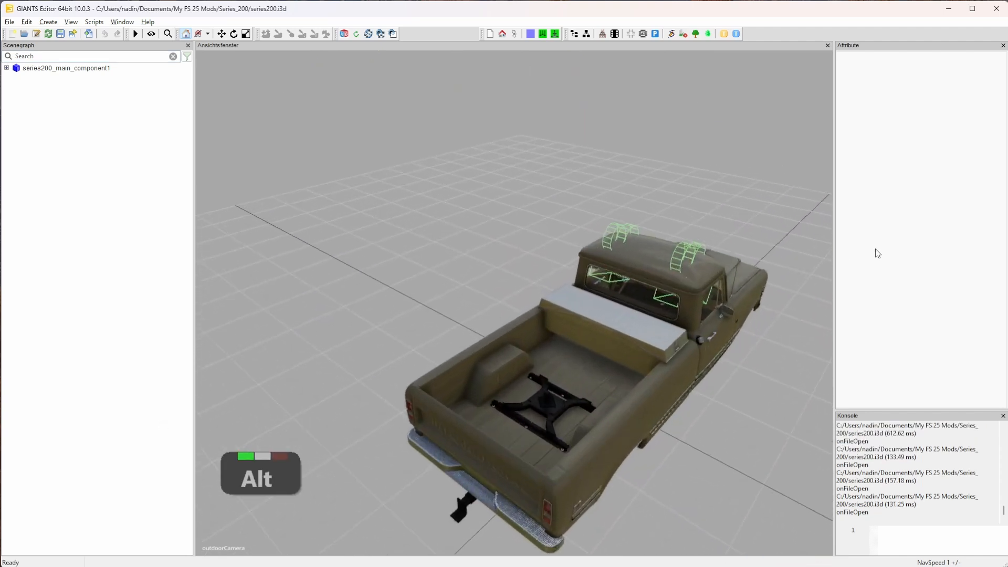
pyautogui.keyDown('alt'); pyautogui.moveTo(579, 375); pyautogui.dragTo(134, 362, button='middle'); pyautogui.keyUp('alt')
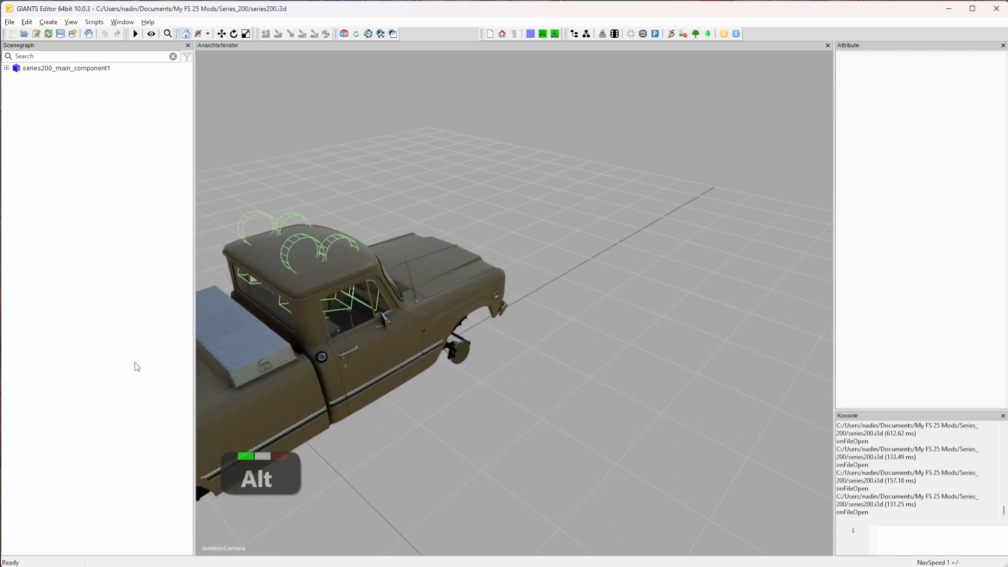
pyautogui.keyDown('alt'); pyautogui.moveTo(530, 358); pyautogui.dragTo(311, 354); pyautogui.keyUp('alt')
pyautogui.keyDown('alt'); pyautogui.moveTo(311, 353); pyautogui.dragTo(295, 340, button='right'); pyautogui.keyUp('alt')
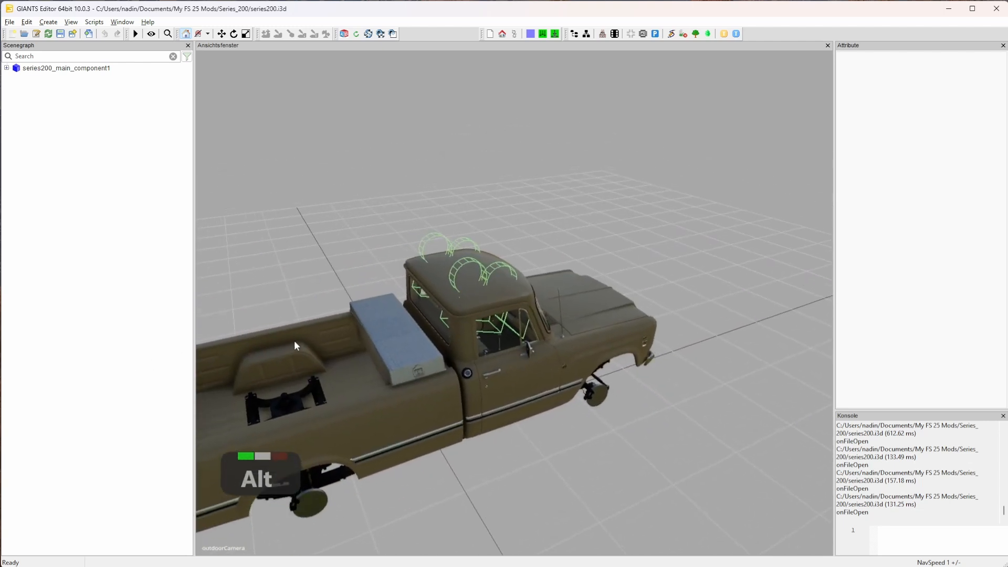
pyautogui.rightClick(617, 414)
pyautogui.moveTo(663, 488)
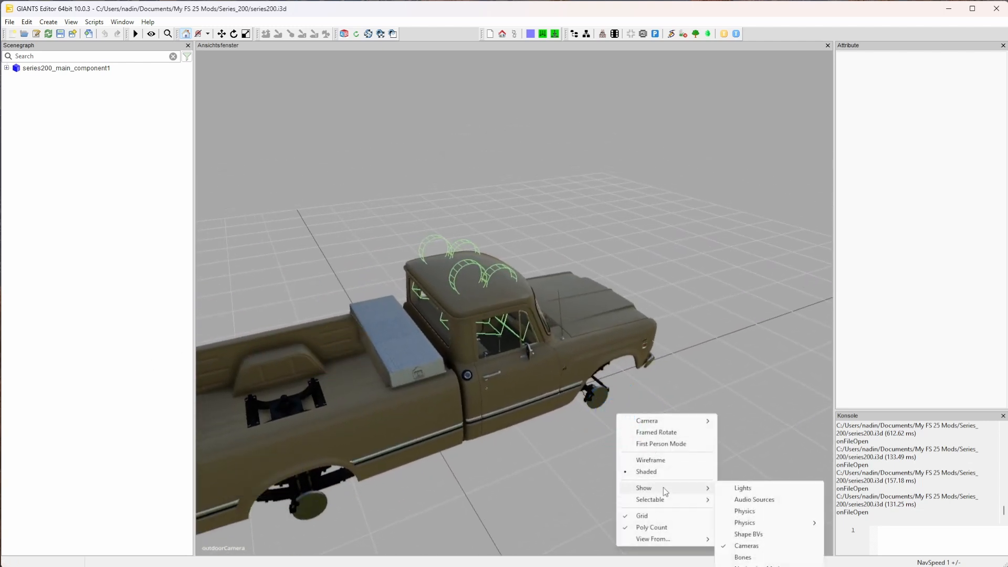
pyautogui.click(749, 546)
pyautogui.keyDown('alt'); pyautogui.moveTo(657, 439); pyautogui.dragTo(616, 358); pyautogui.keyUp('alt')
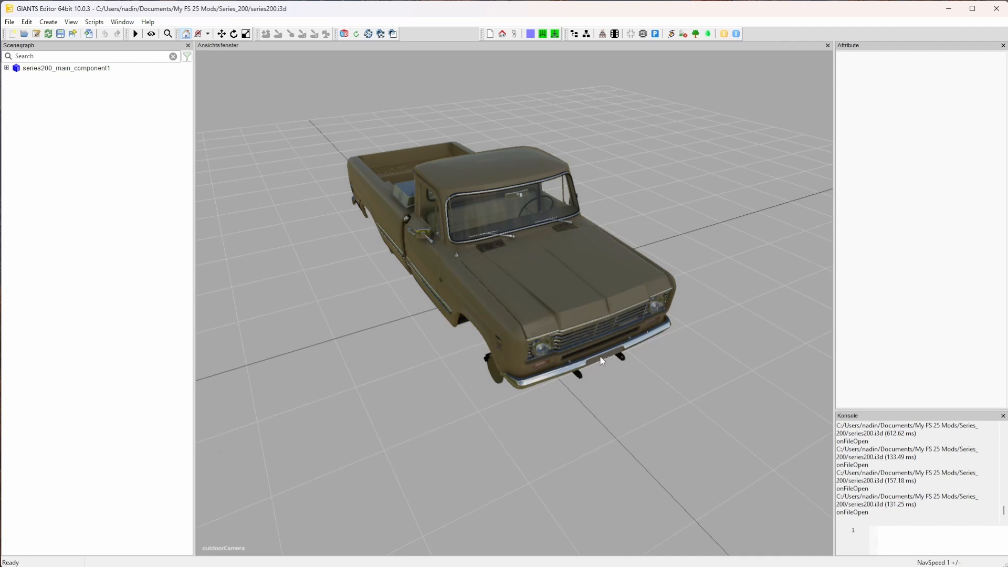
# Make lights and cameras non-selectable in the viewport
pyautogui.click(602, 362)
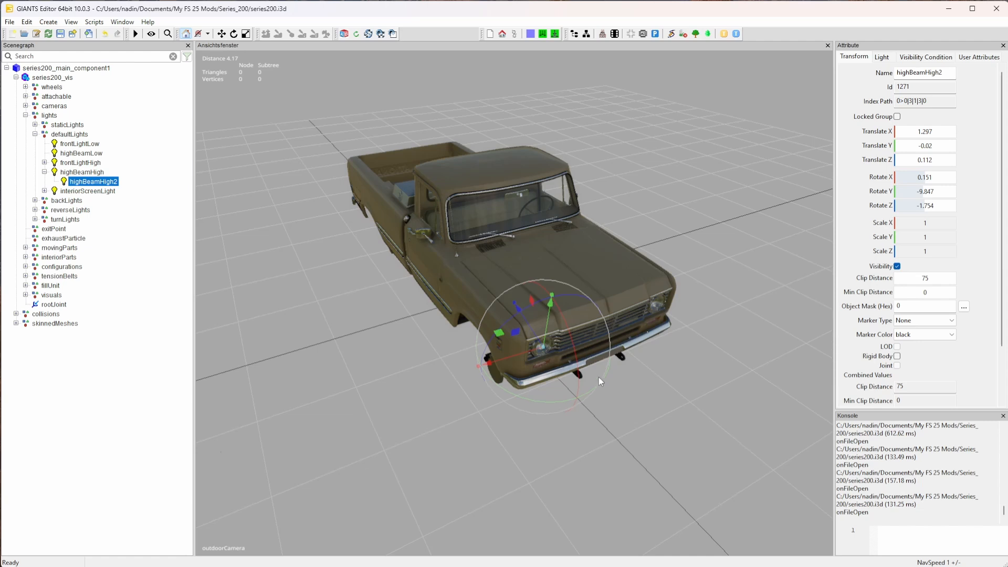
pyautogui.rightClick(679, 370)
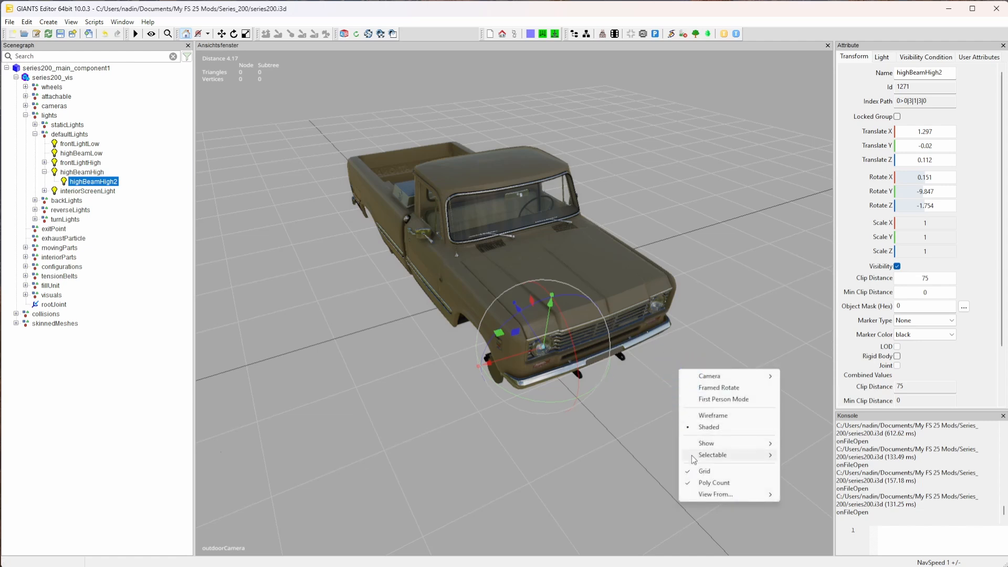
pyautogui.moveTo(695, 459)
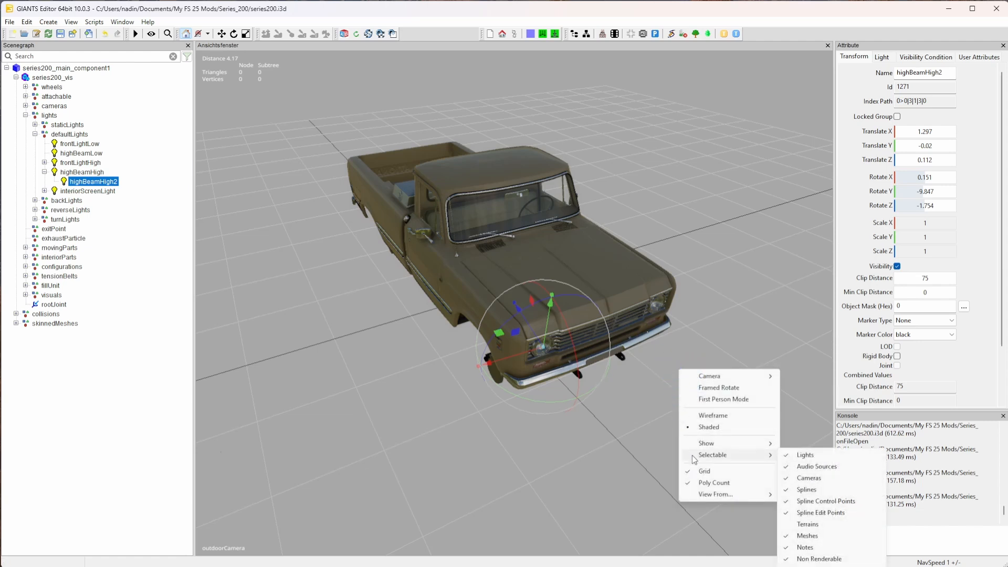
pyautogui.click(792, 456)
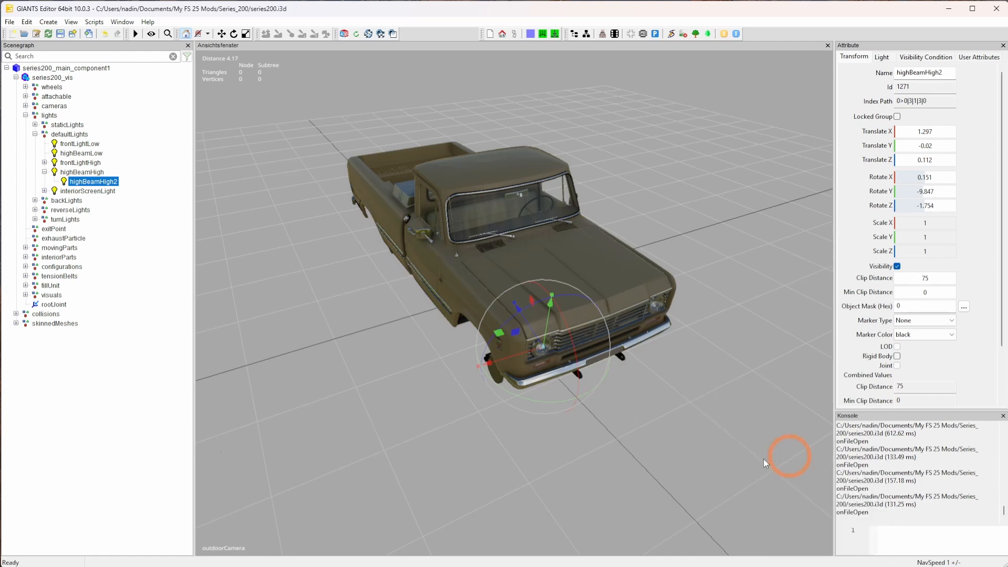
pyautogui.rightClick(674, 376)
pyautogui.moveTo(690, 455)
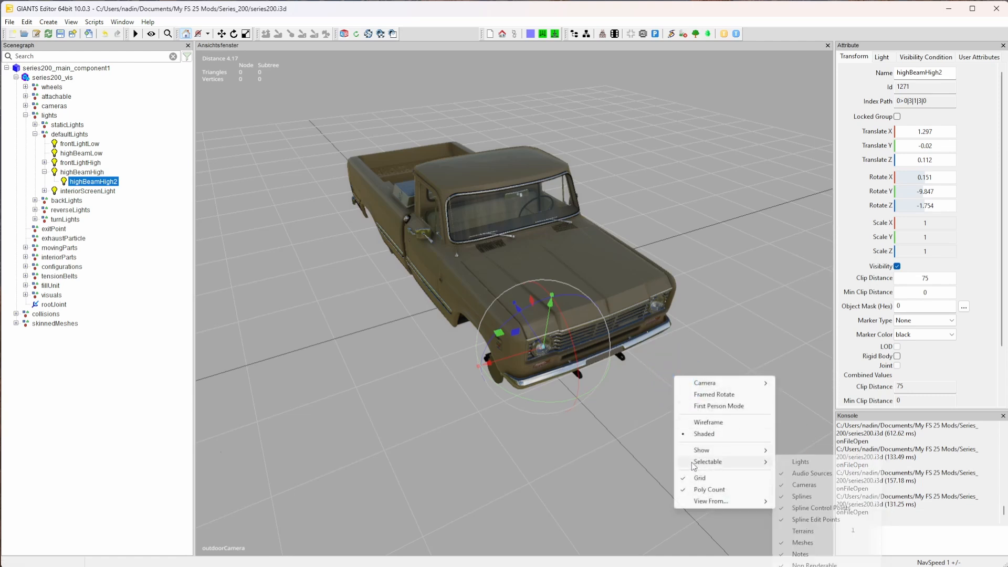
pyautogui.click(806, 485)
# Select the pickup's series200_vis body in the viewport and expand its entire hierarchy in the scenegraph
pyautogui.click(626, 388)
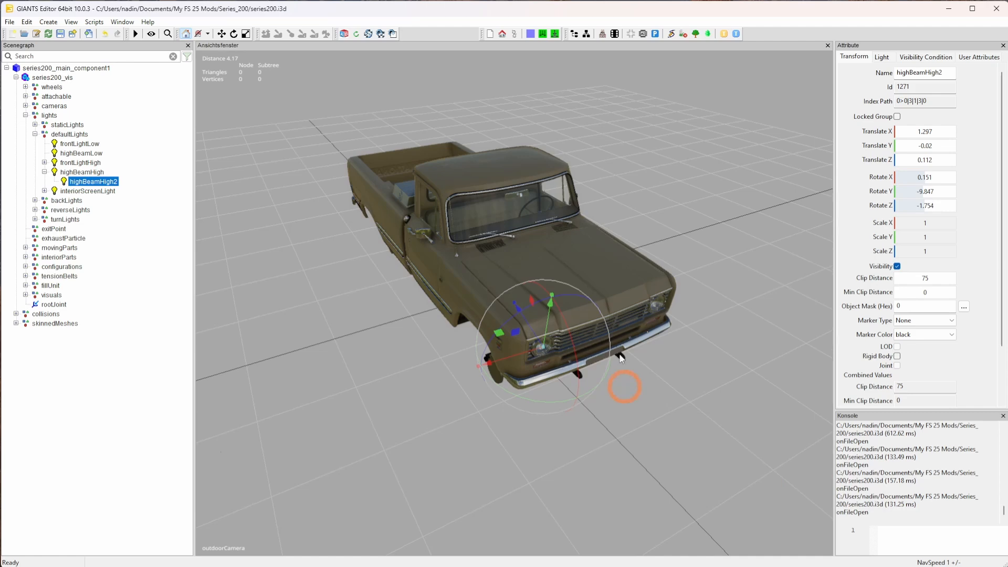
pyautogui.click(615, 353)
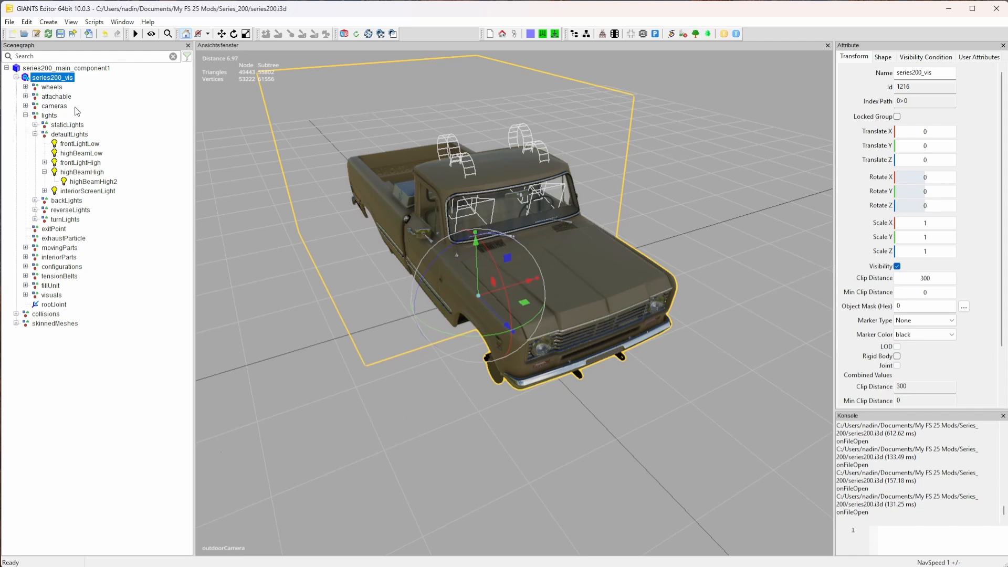
pyautogui.rightClick(116, 257)
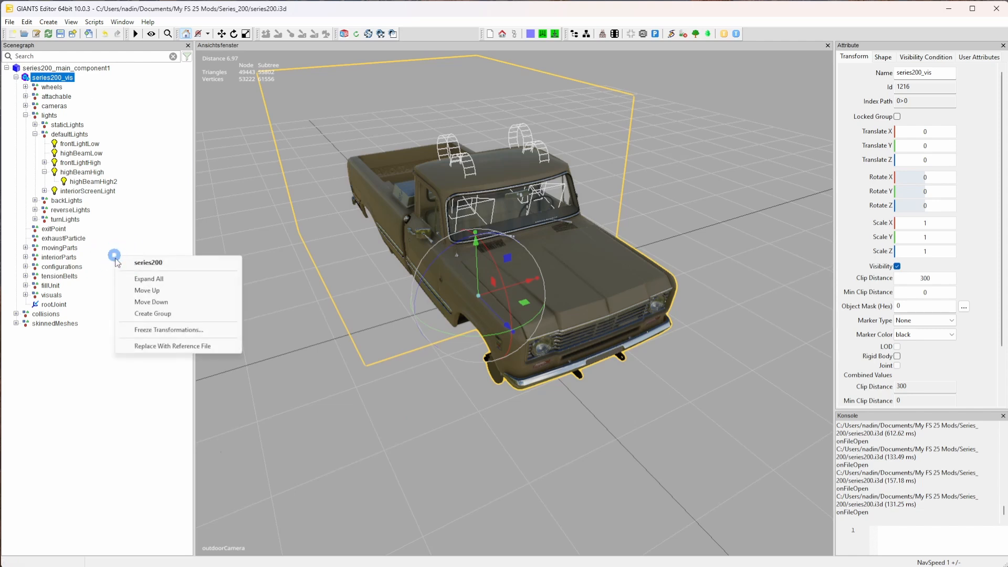
pyautogui.click(138, 279)
pyautogui.moveTo(188, 120); pyautogui.dragTo(149, 117)
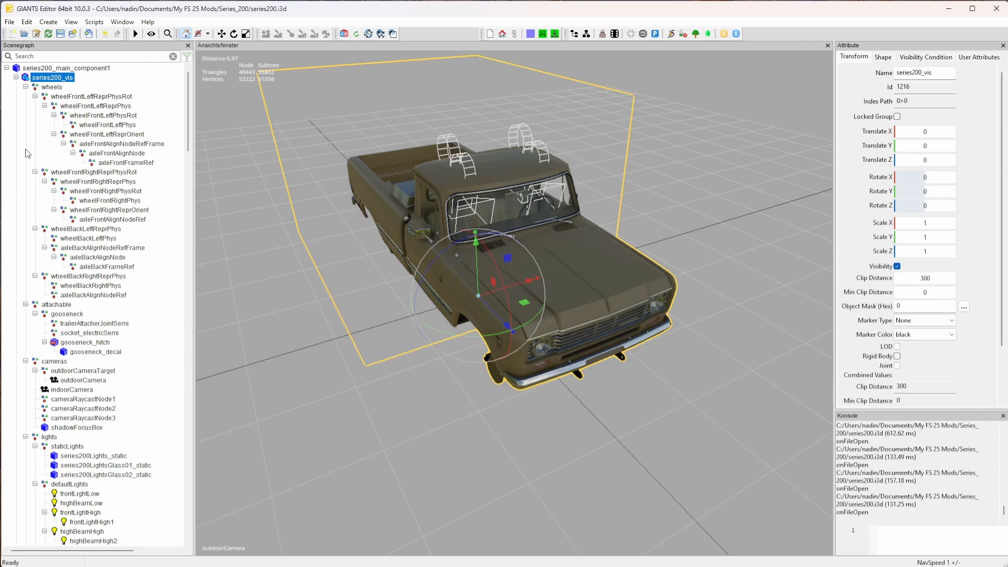
# Select the wheels group and step down to wheelFrontLeftReprPhys, checking its position on the pickup from the side
pyautogui.click(46, 88)
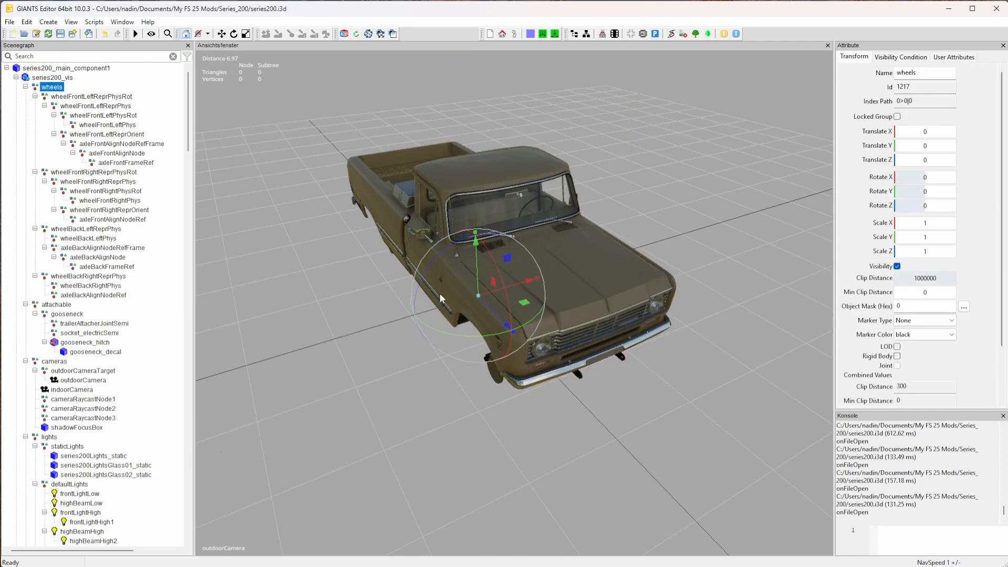
pyautogui.press('alt')
pyautogui.keyDown('alt'); pyautogui.moveTo(383, 403); pyautogui.dragTo(684, 368); pyautogui.keyUp('alt')
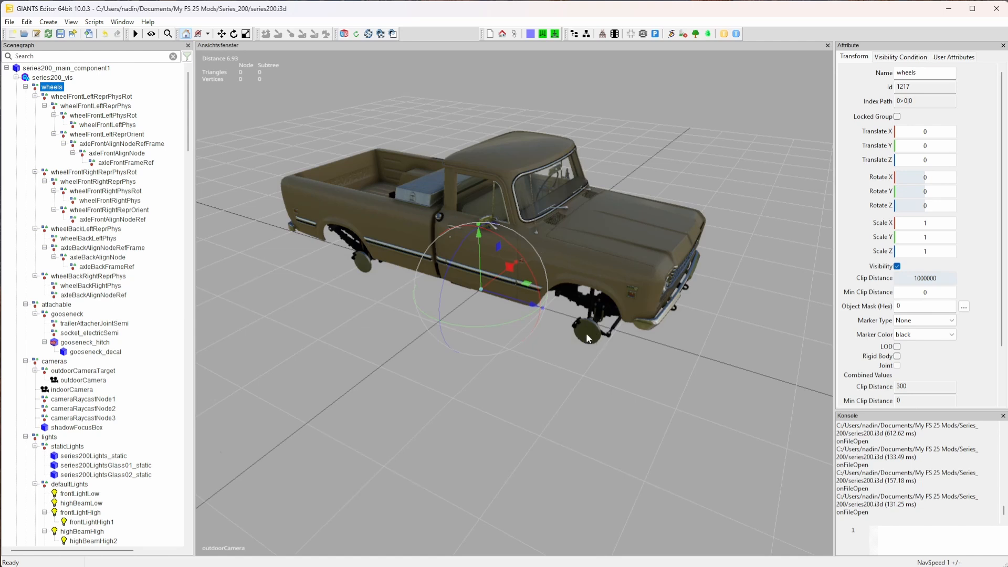
pyautogui.click(81, 97)
pyautogui.click(82, 107)
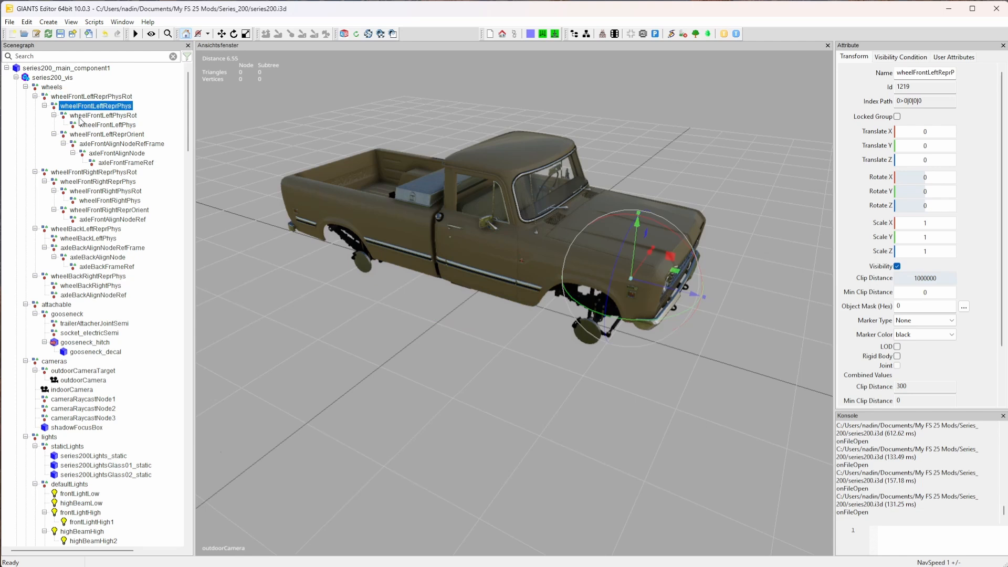
# Select wheelFrontRightPhys and inspect its pivot position at the front wheel hub up close
pyautogui.click(164, 172)
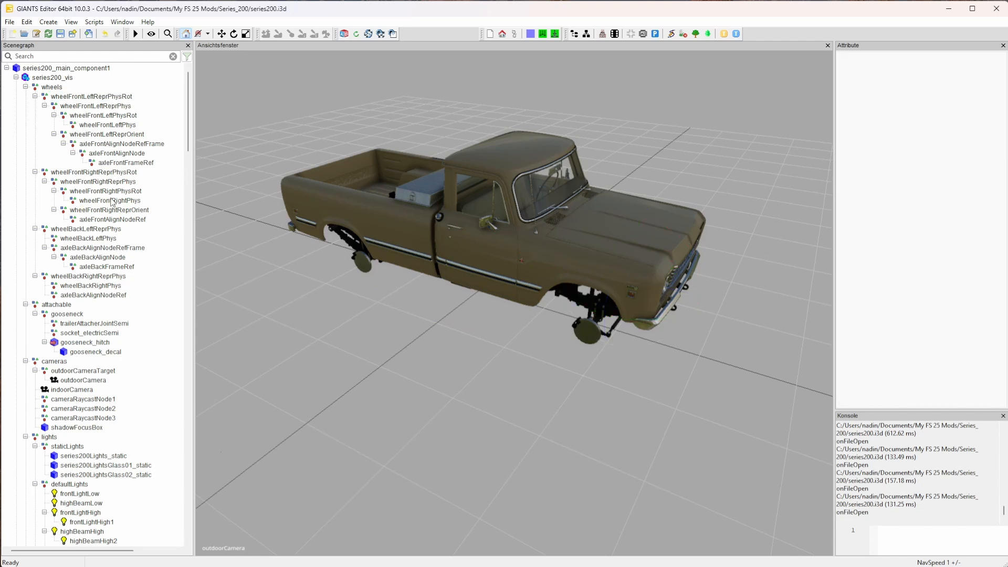
pyautogui.click(108, 199)
pyautogui.keyDown('alt'); pyautogui.moveTo(485, 359); pyautogui.dragTo(533, 191, button='right'); pyautogui.keyUp('alt')
pyautogui.keyDown('alt'); pyautogui.moveTo(533, 191); pyautogui.dragTo(434, 184); pyautogui.keyUp('alt')
pyautogui.keyDown('alt'); pyautogui.moveTo(688, 336); pyautogui.dragTo(541, 313, button='middle'); pyautogui.keyUp('alt')
pyautogui.keyDown('alt'); pyautogui.moveTo(541, 313); pyautogui.dragTo(518, 320); pyautogui.keyUp('alt')
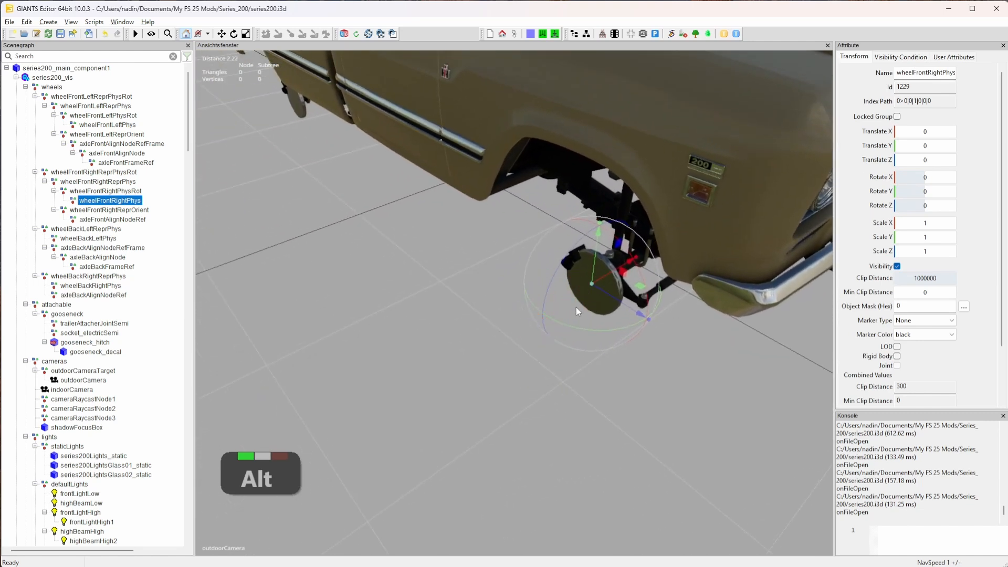
# Collapse the wheels group and the whole hierarchy of series200_main_component1, with the full pickup back in view
pyautogui.click(25, 87)
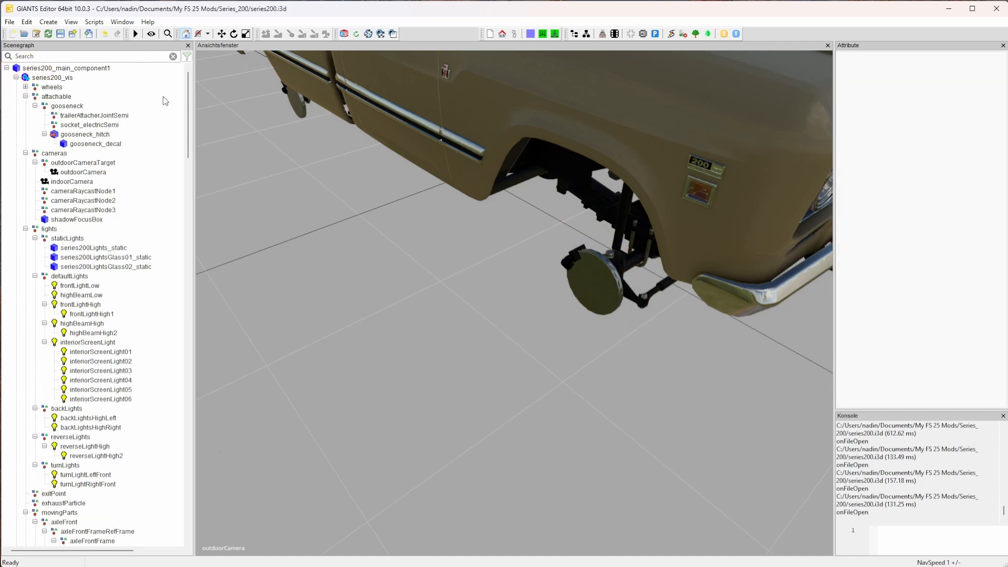
pyautogui.press('alt')
pyautogui.keyDown('alt'); pyautogui.moveTo(477, 128); pyautogui.dragTo(466, 190); pyautogui.keyUp('alt')
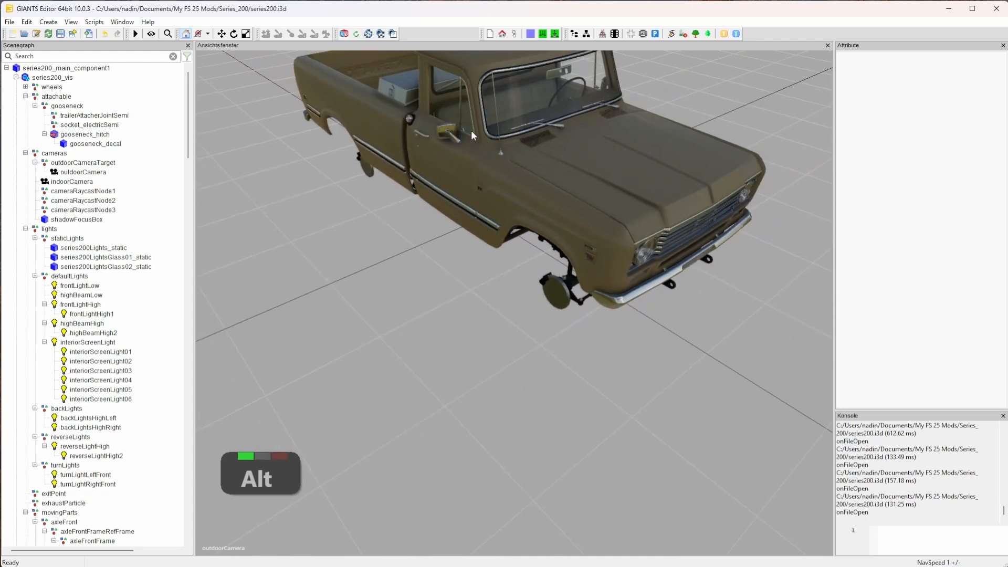
pyautogui.keyDown('alt'); pyautogui.moveTo(471, 130); pyautogui.dragTo(494, 225); pyautogui.keyUp('alt')
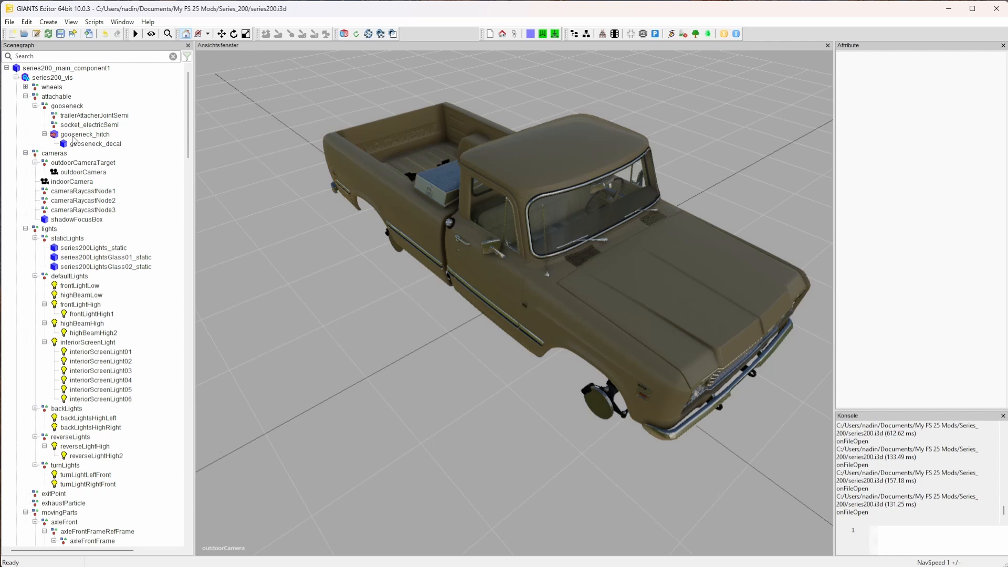
pyautogui.click(57, 68)
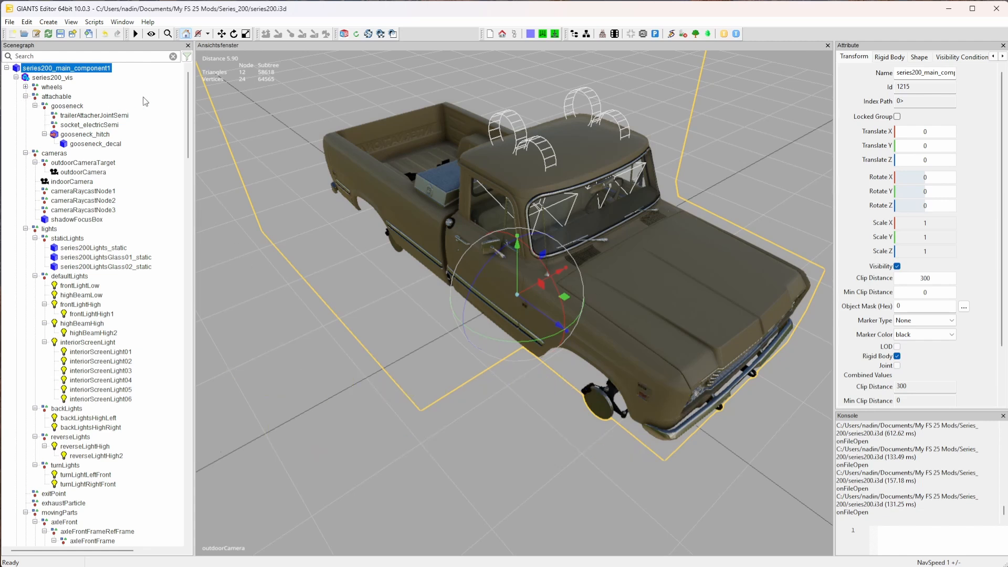
pyautogui.rightClick(158, 96)
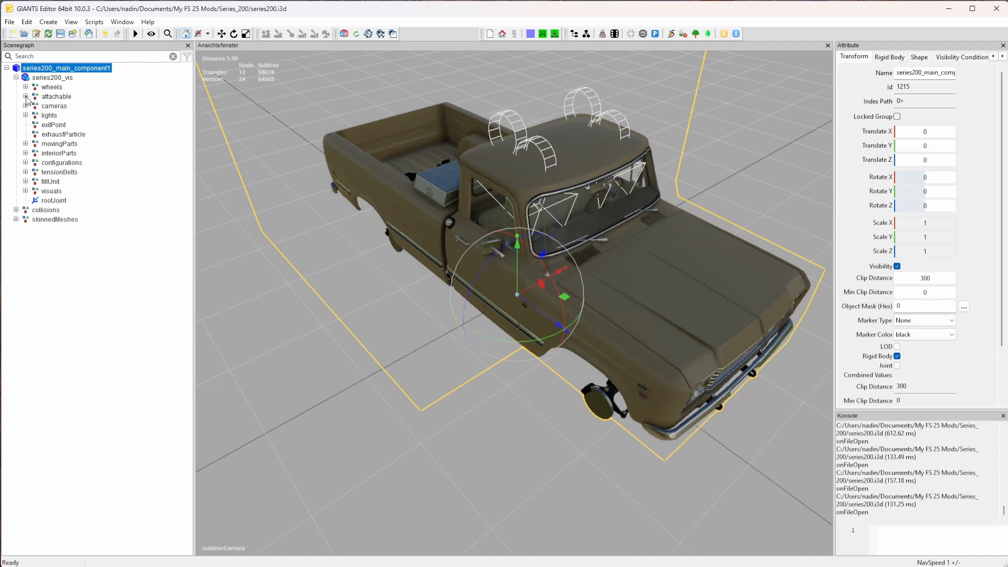
# Expand the attachable group and select gooseneck to inspect the hitch in the pickup bed
pyautogui.click(25, 97)
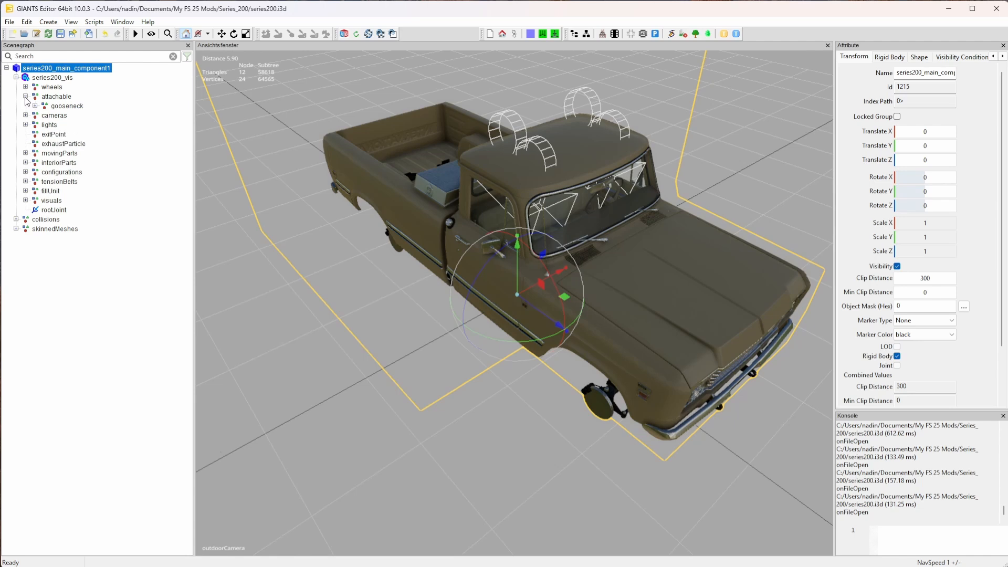
pyautogui.click(67, 105)
pyautogui.keyDown('alt'); pyautogui.moveTo(342, 212); pyautogui.dragTo(577, 440); pyautogui.keyUp('alt')
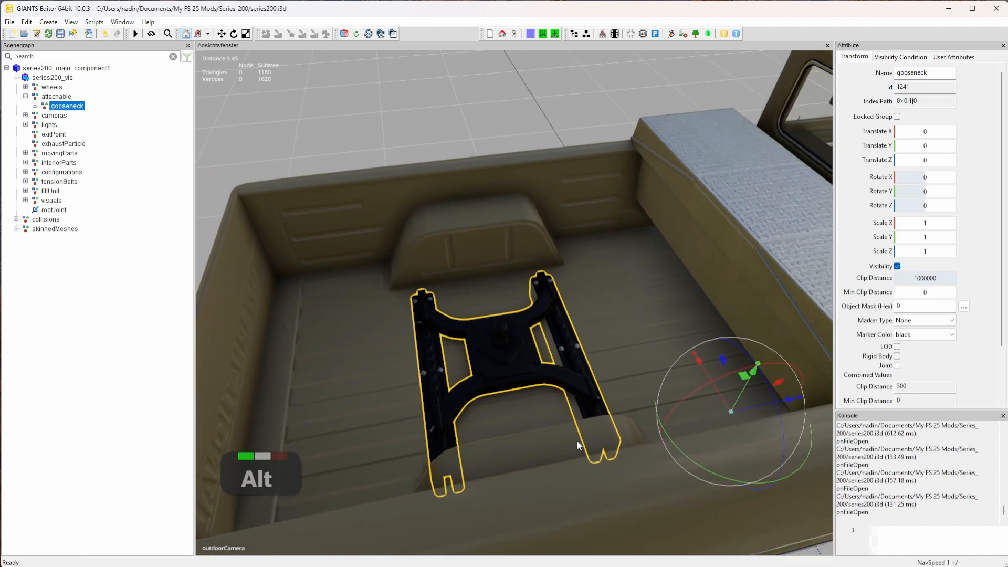
# Expand the gooseneck group and examine where trailerAttacherJointSemi sits on the hitch
pyautogui.click(35, 105)
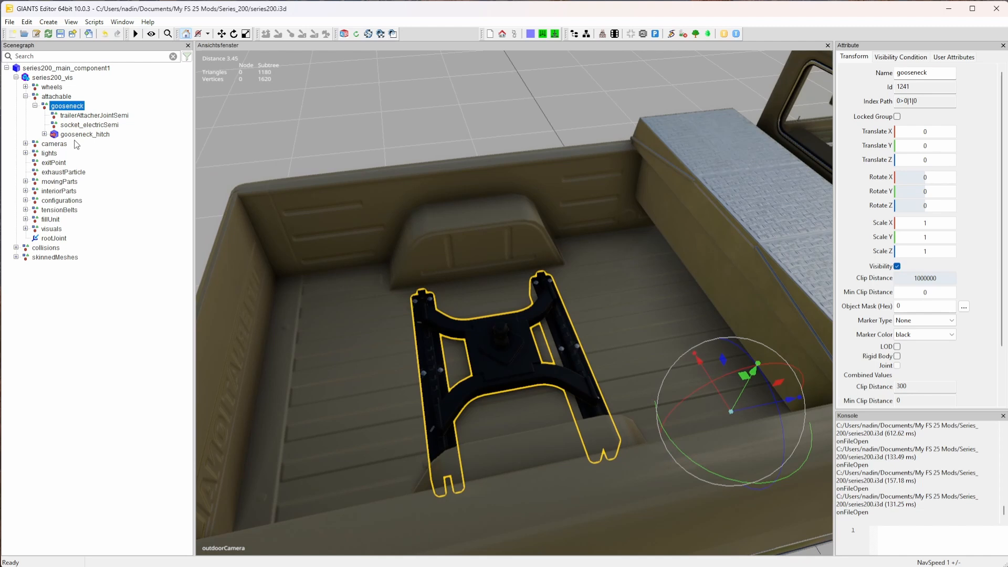
pyautogui.click(89, 115)
pyautogui.keyDown('alt'); pyautogui.moveTo(392, 400); pyautogui.dragTo(541, 458); pyautogui.keyUp('alt')
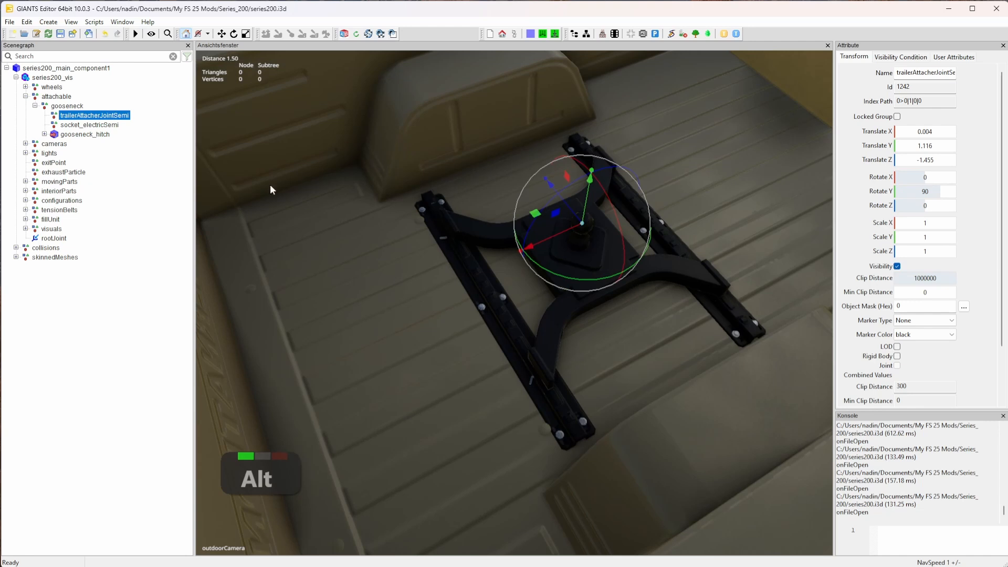
# Inspect gooseneck_hitch and its child gooseneck_decal, viewing the bolt decals up close
pyautogui.click(84, 135)
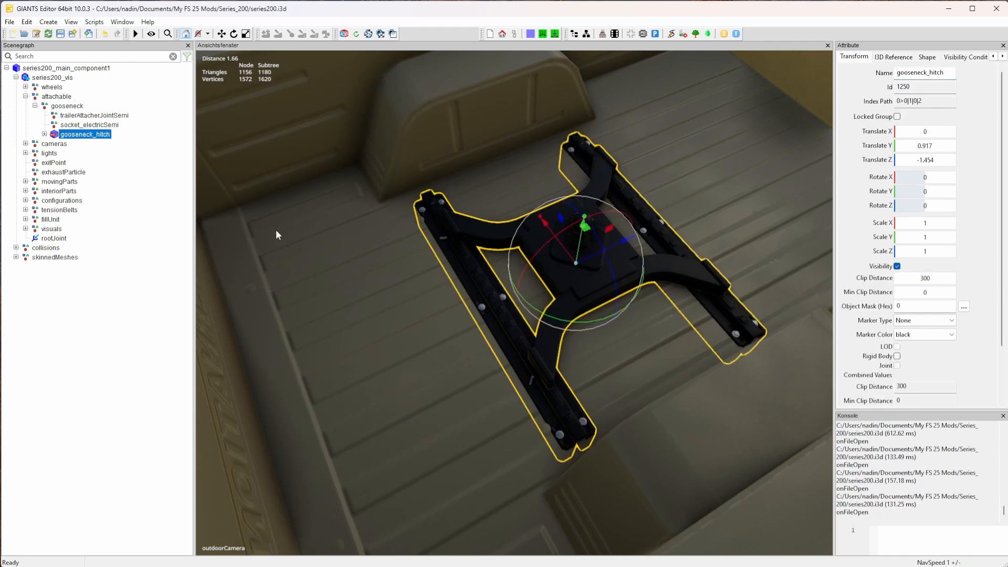
pyautogui.click(44, 134)
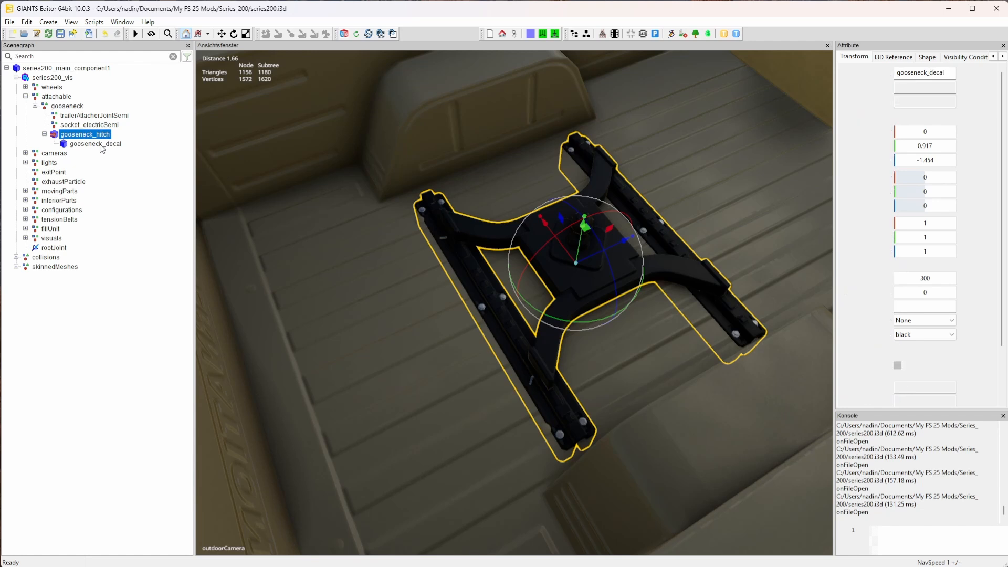
pyautogui.click(101, 145)
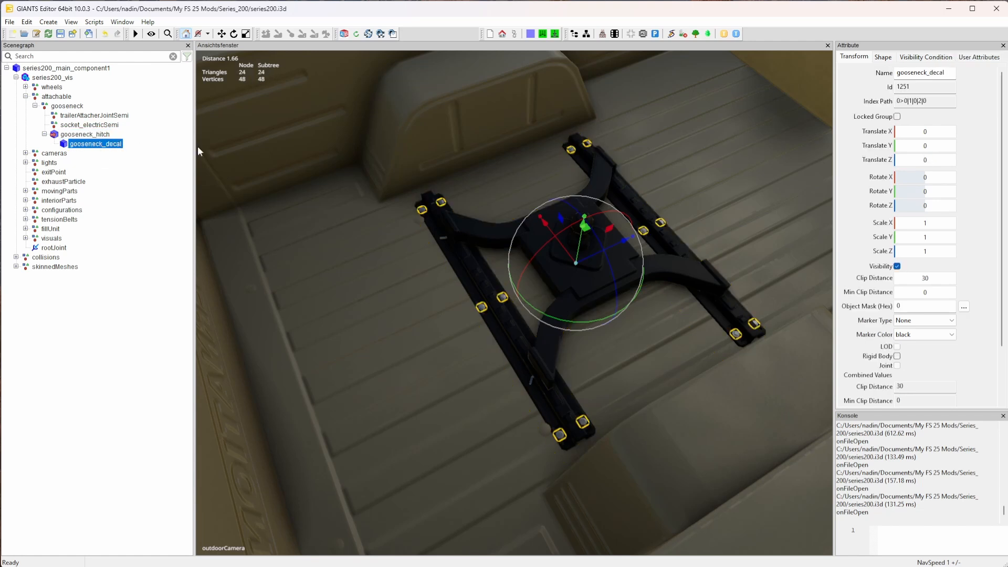
pyautogui.keyDown('alt'); pyautogui.moveTo(472, 314); pyautogui.dragTo(481, 357, button='right'); pyautogui.keyUp('alt')
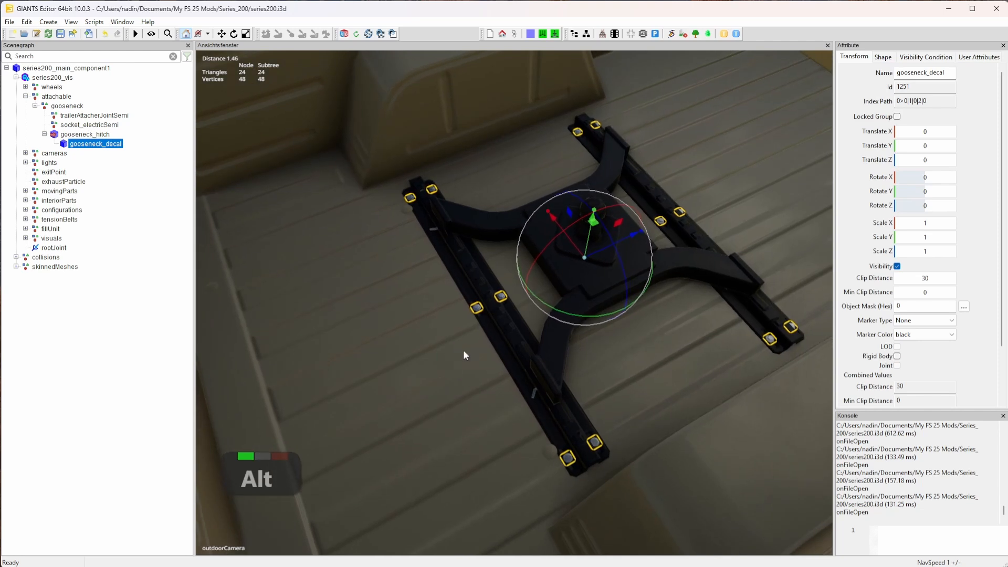
# Select gooseneck_hitch and enable Wireframe Selection in the viewport preferences, applying the change
pyautogui.click(71, 135)
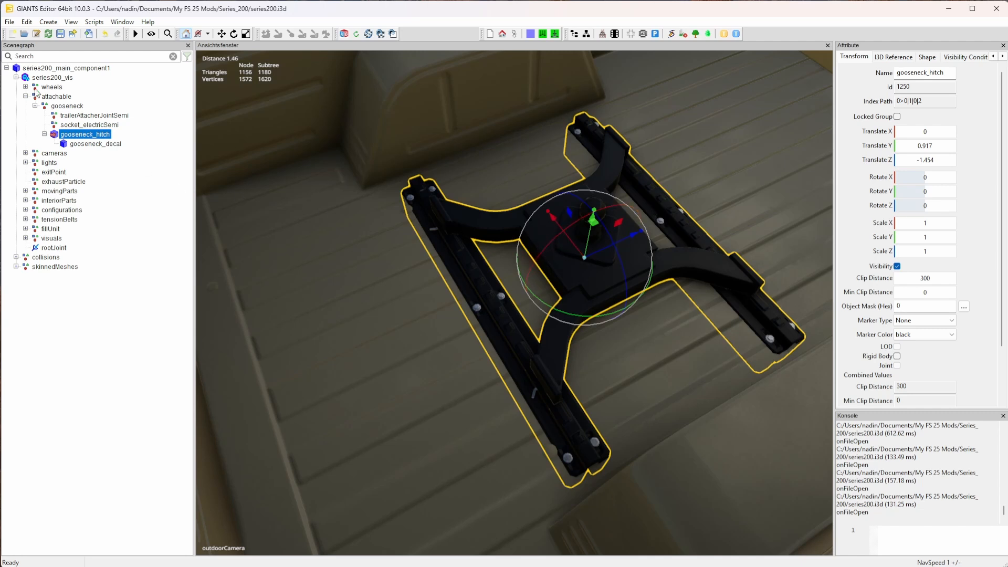
pyautogui.click(6, 23)
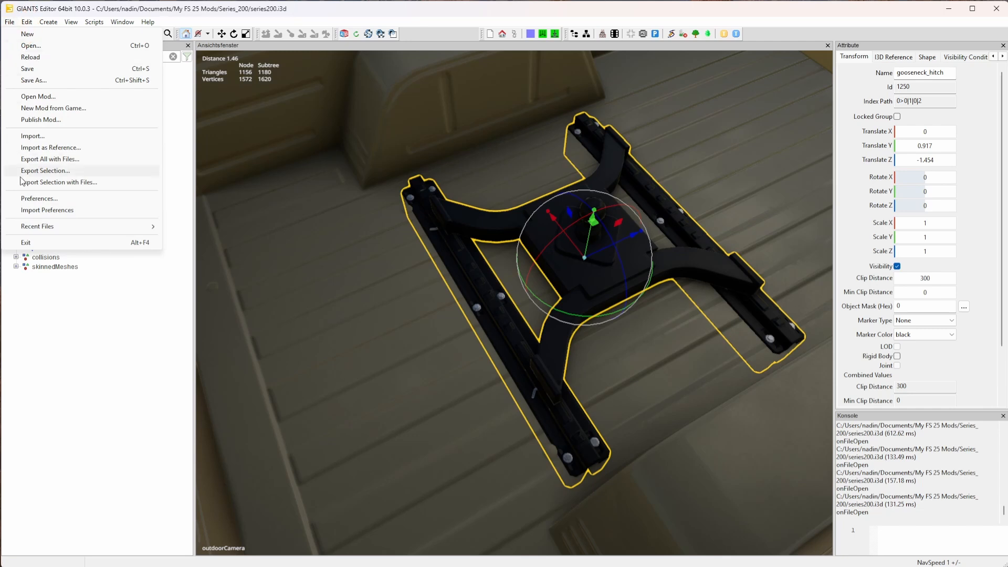
pyautogui.click(25, 198)
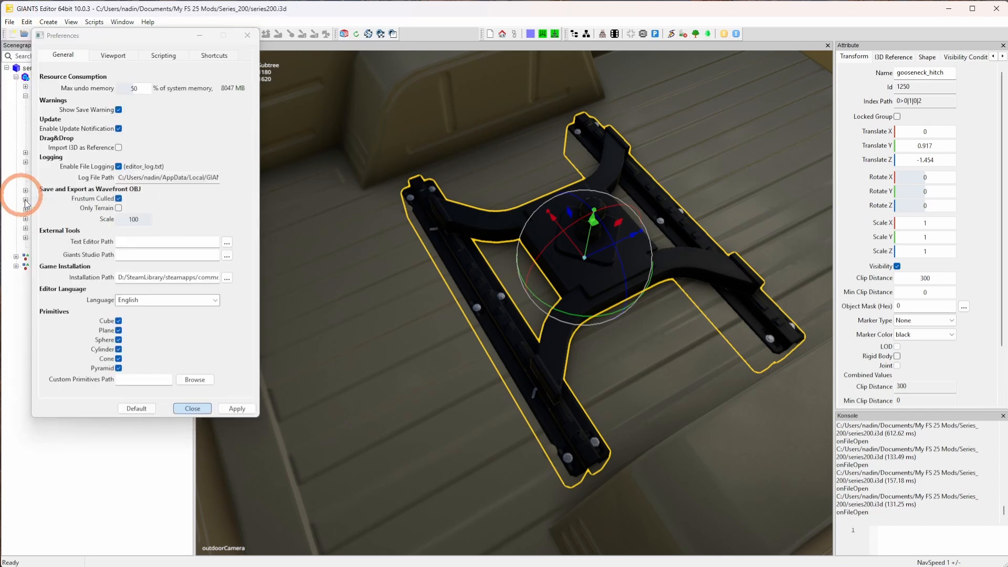
pyautogui.click(111, 56)
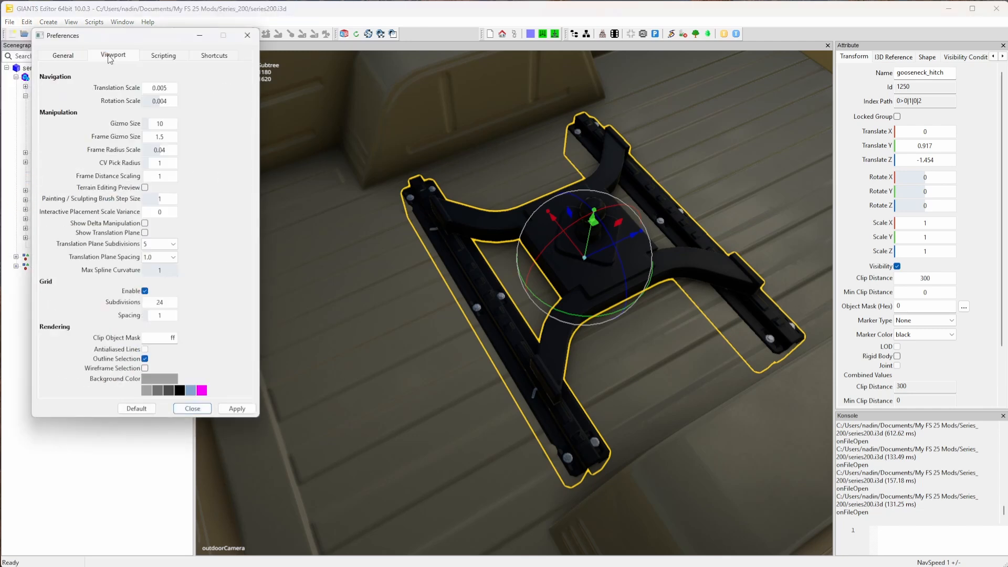
pyautogui.click(145, 368)
pyautogui.click(238, 409)
pyautogui.click(202, 408)
# Examine the wireframe mesh of gooseneck_hitch up close and from further away
pyautogui.keyDown('alt'); pyautogui.moveTo(438, 397); pyautogui.dragTo(553, 361, button='right'); pyautogui.keyUp('alt')
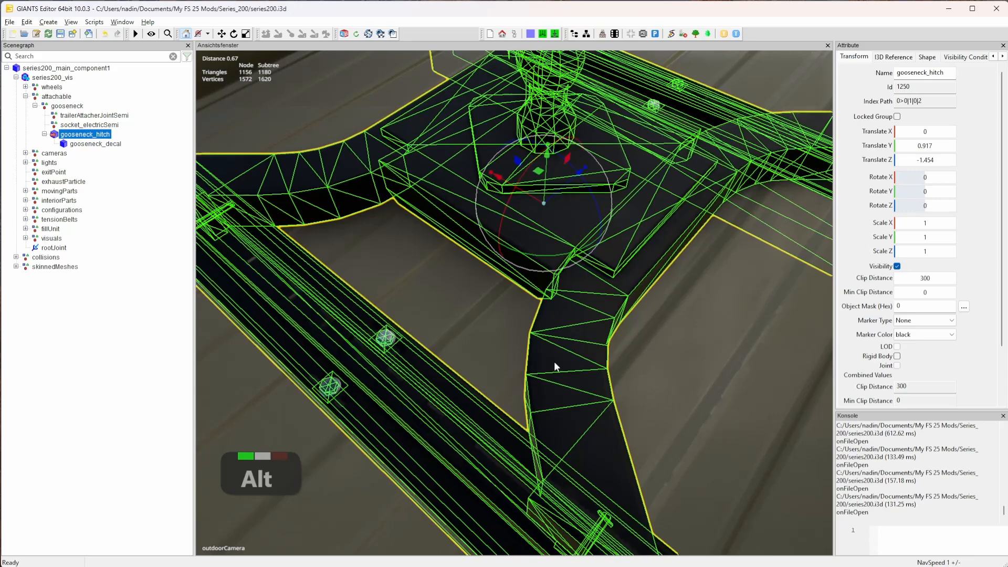
pyautogui.moveTo(555, 366)
pyautogui.keyDown('alt'); pyautogui.mouseDown()
pyautogui.moveTo(604, 343)
pyautogui.moveTo(552, 378)
pyautogui.mouseUp(); pyautogui.keyUp('alt')
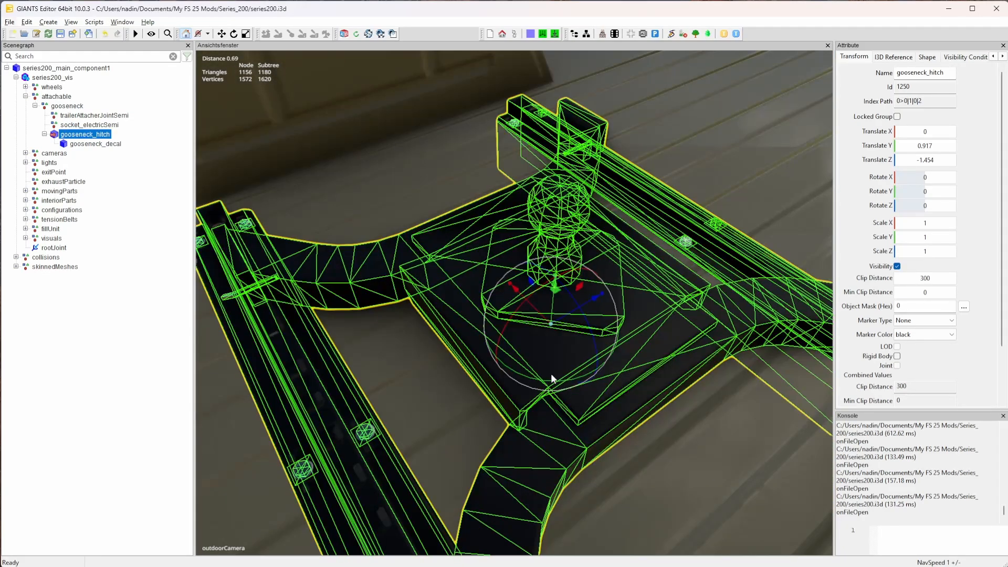
pyautogui.keyDown('alt'); pyautogui.moveTo(551, 373); pyautogui.dragTo(459, 436); pyautogui.keyUp('alt')
pyautogui.keyDown('alt'); pyautogui.moveTo(459, 436); pyautogui.dragTo(436, 450, button='right'); pyautogui.keyUp('alt')
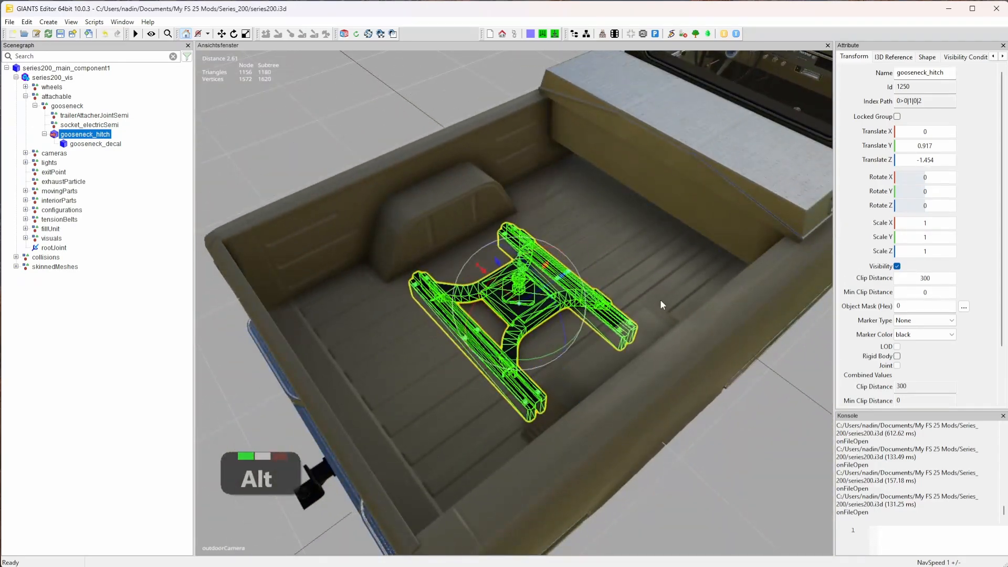
pyautogui.keyDown('alt'); pyautogui.moveTo(660, 299); pyautogui.dragTo(600, 286, button='right'); pyautogui.keyUp('alt')
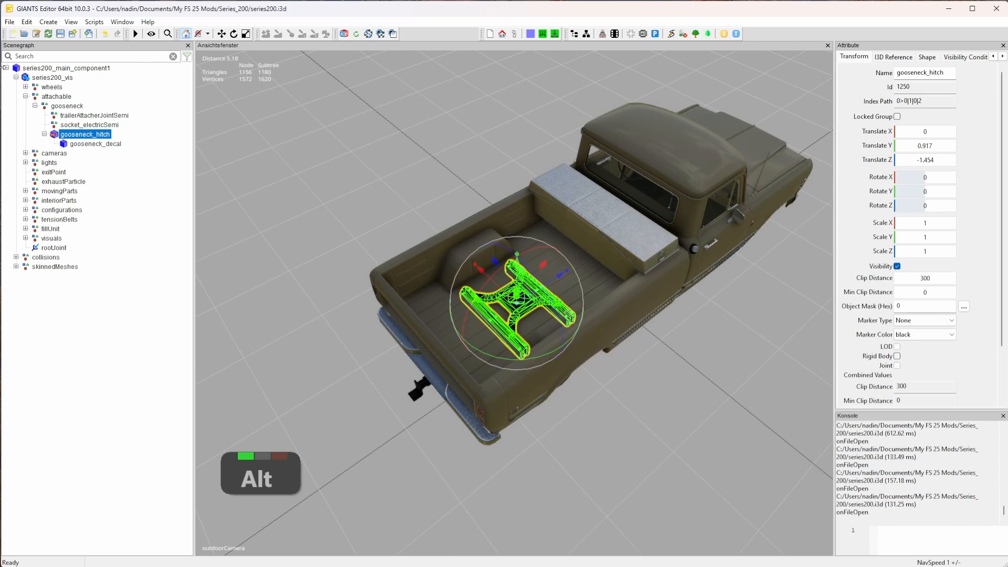
# View the wireframe of the entire series200_main_component1, then return to a close view of gooseneck_hitch
pyautogui.click(24, 69)
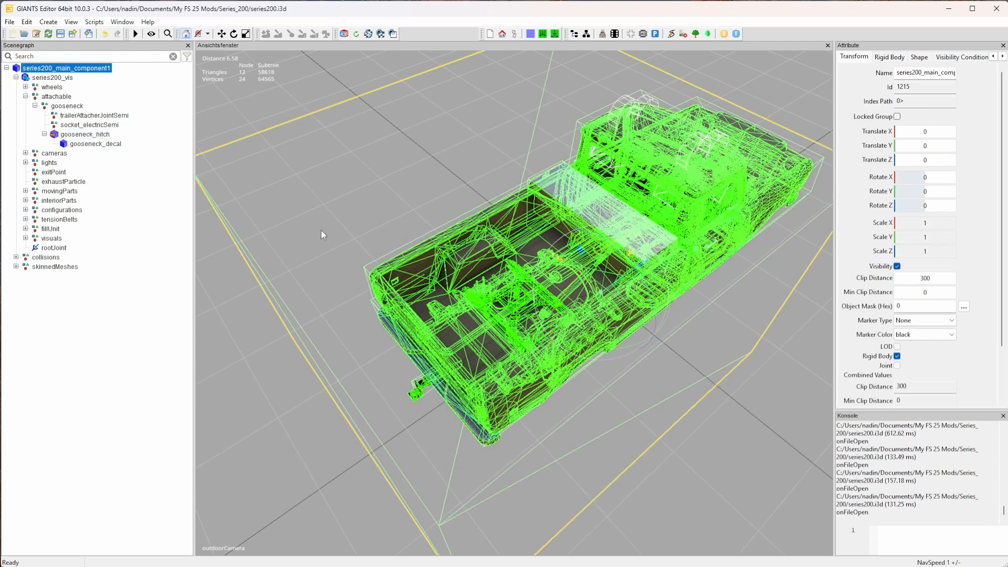
pyautogui.click(89, 136)
pyautogui.keyDown('alt'); pyautogui.moveTo(429, 398); pyautogui.dragTo(779, 311, button='right'); pyautogui.keyUp('alt')
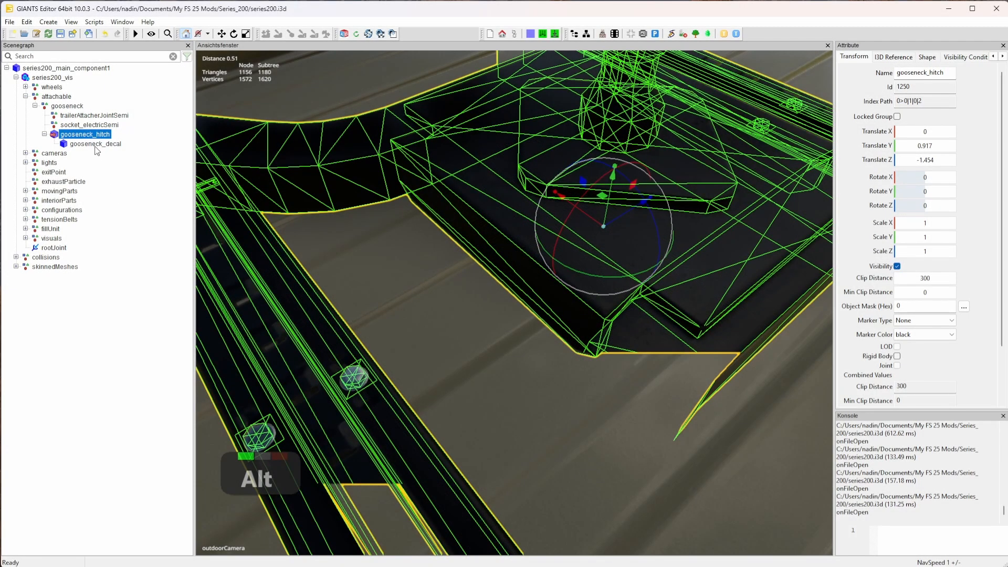
# Select gooseneck_decal and rotate it slightly about its X axis with the gizmo
pyautogui.click(94, 144)
pyautogui.keyDown('alt'); pyautogui.scroll(-3, 432, 304); pyautogui.keyUp('alt')
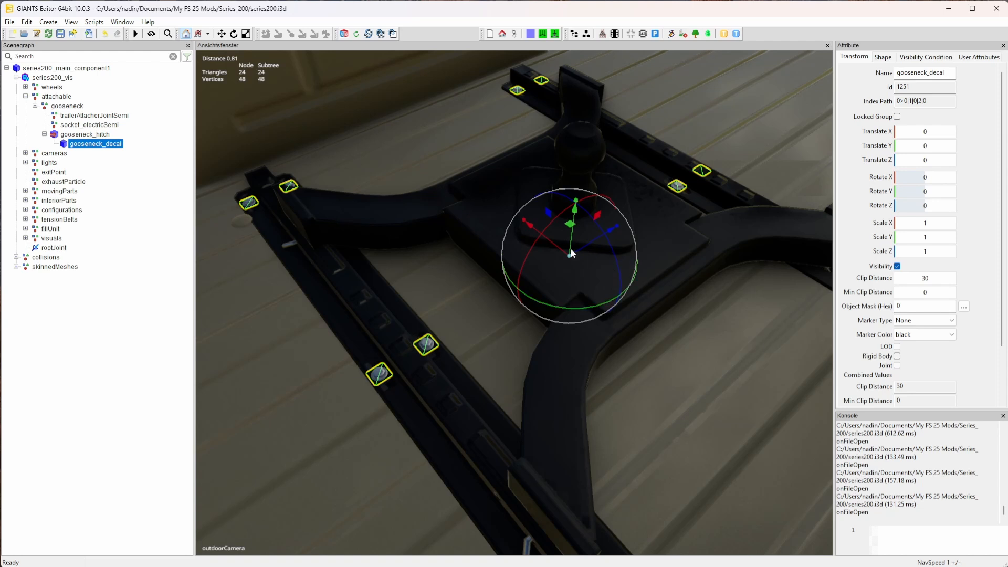
pyautogui.moveTo(539, 243); pyautogui.dragTo(523, 258)
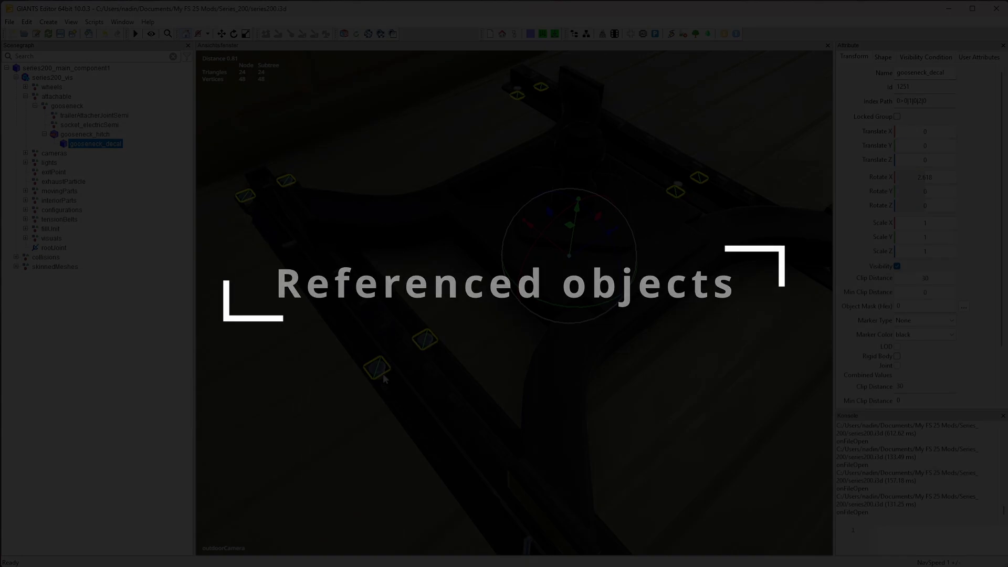
# Select gooseneck_hitch and inspect the file path of its I3D reference
pyautogui.click(66, 135)
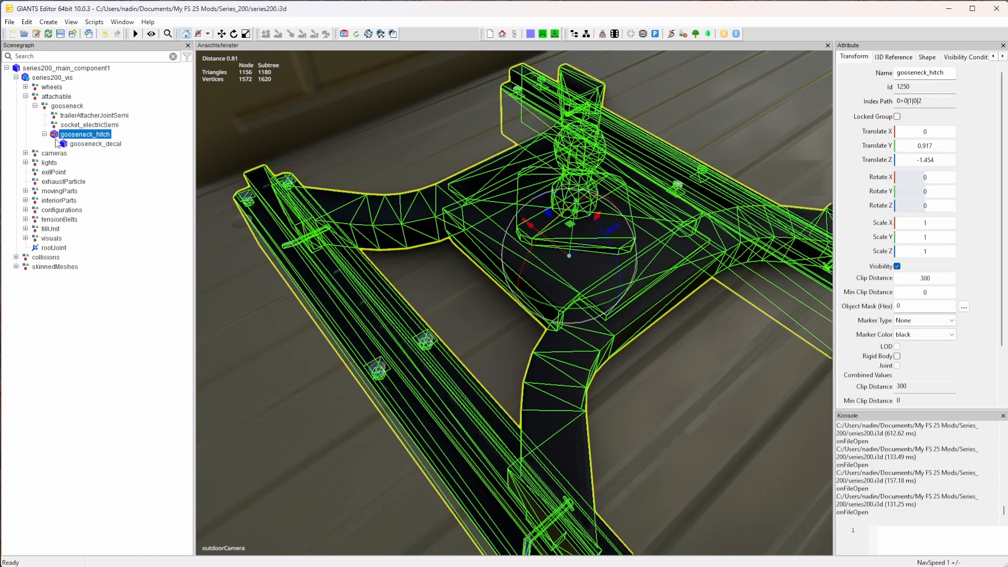
pyautogui.click(891, 58)
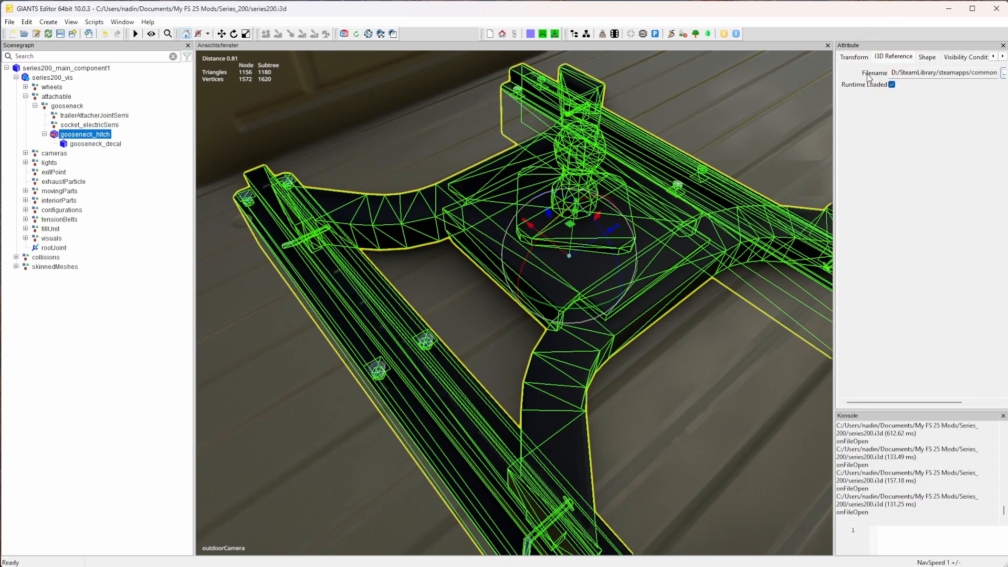
pyautogui.tripleClick(901, 75)
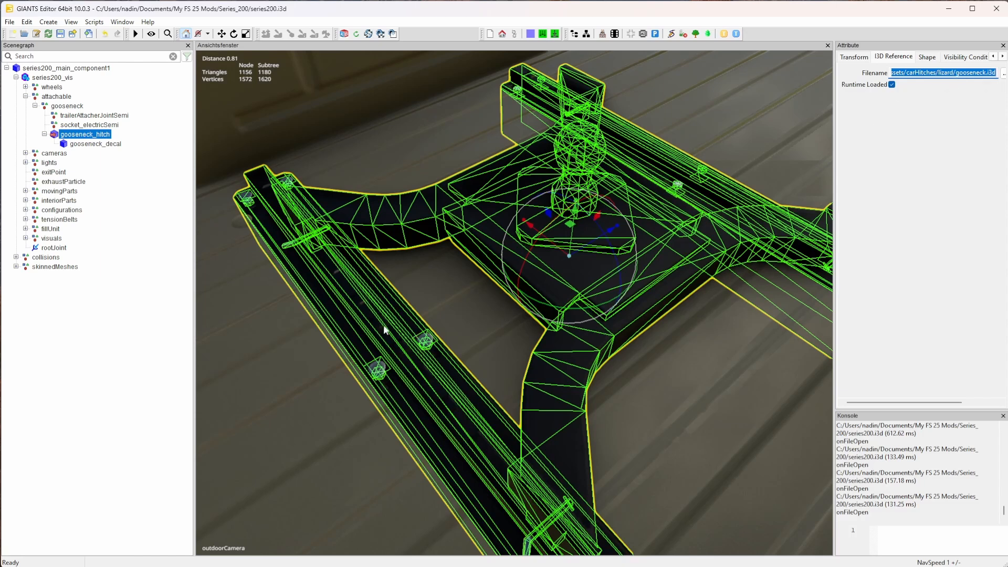
# Rotate gooseneck_decal about its X axis to about -19.7 degrees with the gizmo
pyautogui.click(77, 144)
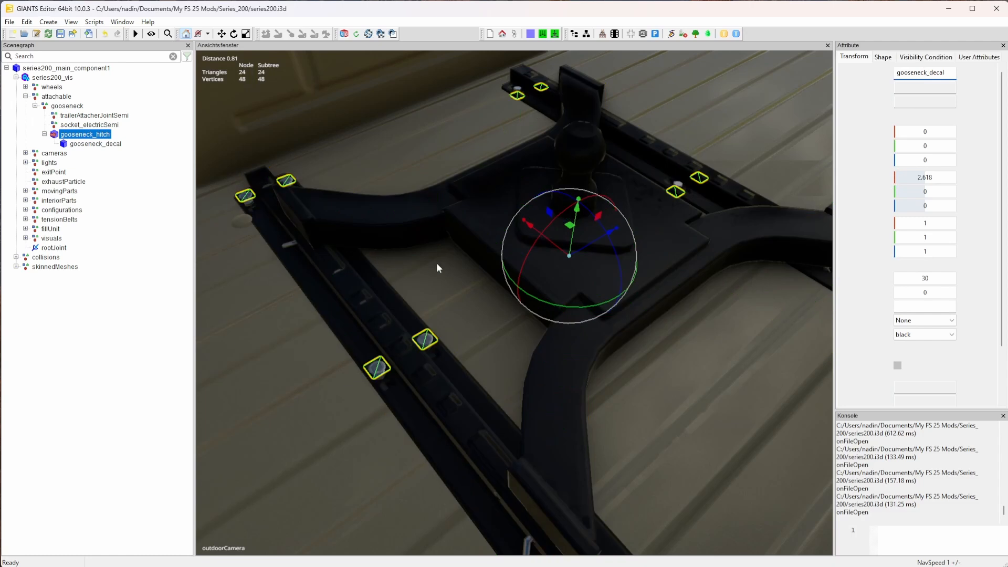
pyautogui.moveTo(530, 253); pyautogui.dragTo(244, 322)
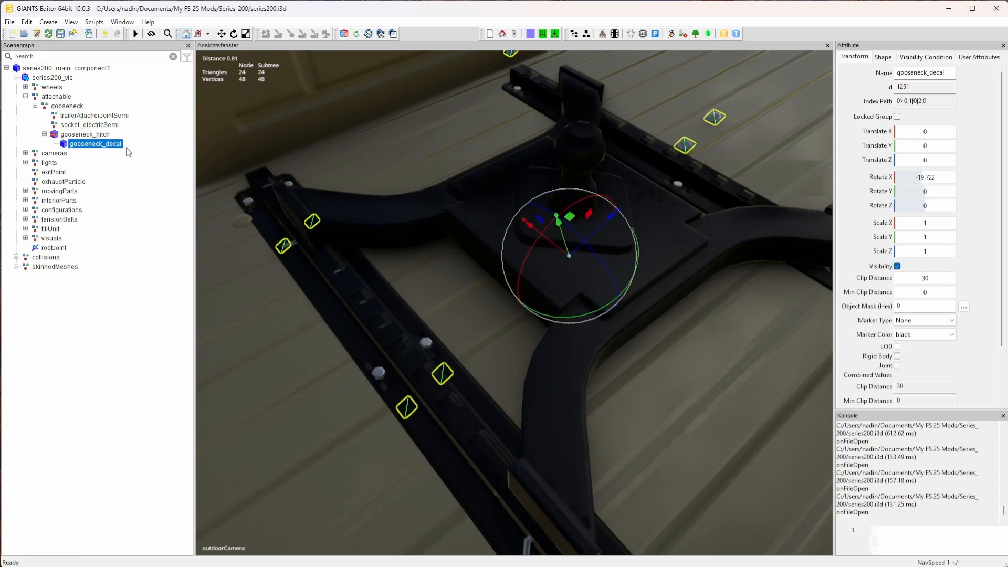
# Reload the reference file of gooseneck_hitch, expand the node in the scenegraph and select it
pyautogui.rightClick(74, 138)
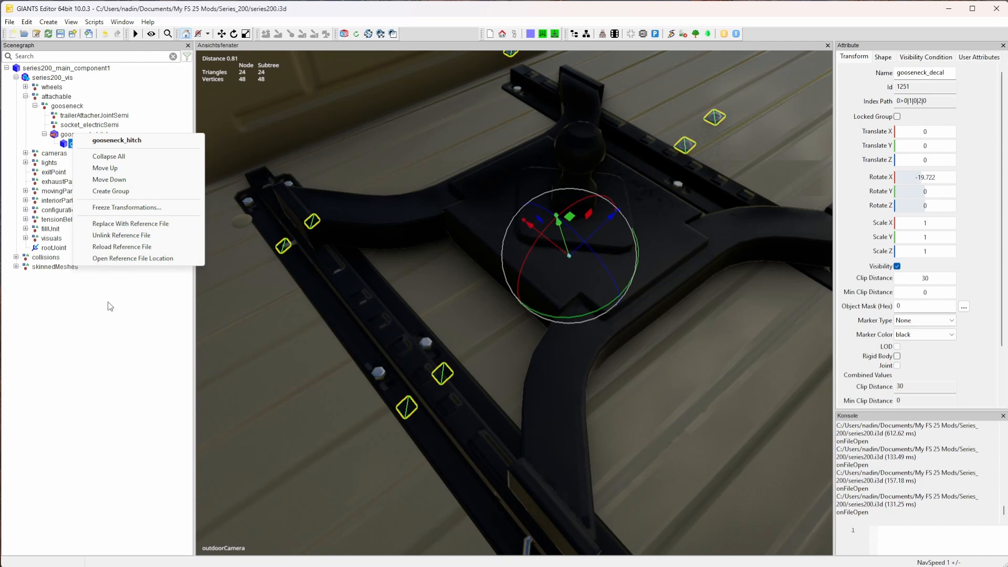
pyautogui.click(97, 248)
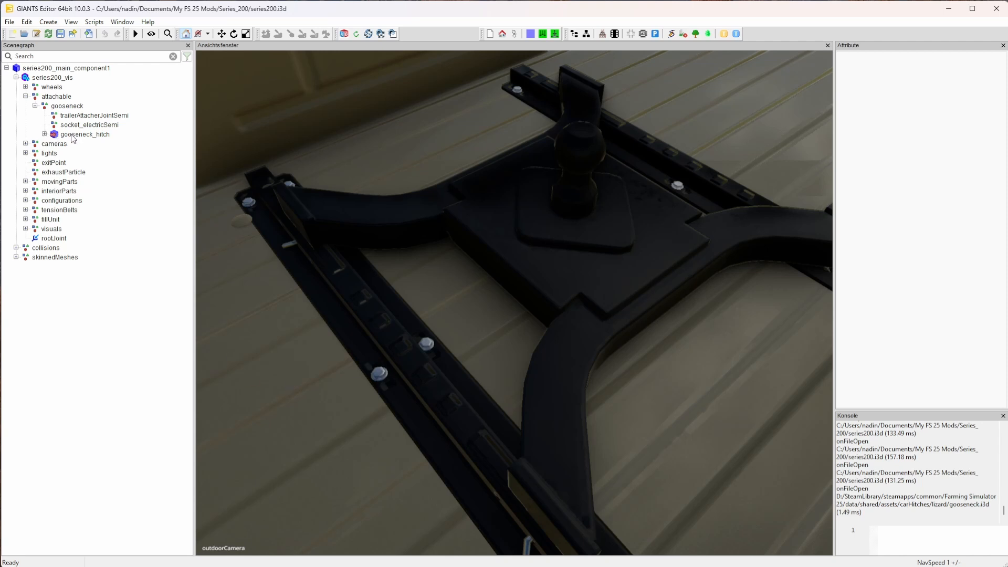
pyautogui.rightClick(74, 137)
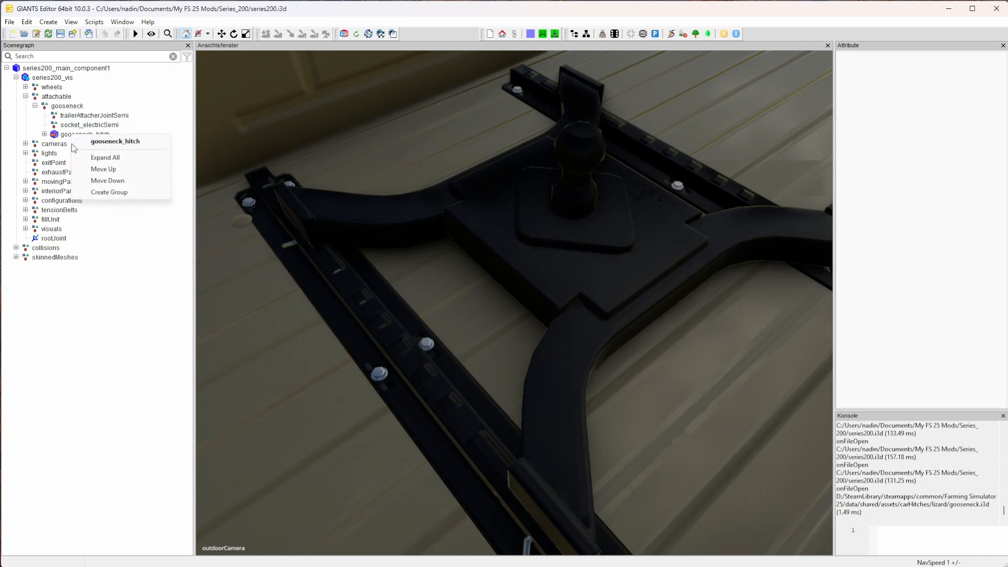
pyautogui.click(44, 134)
pyautogui.click(79, 137)
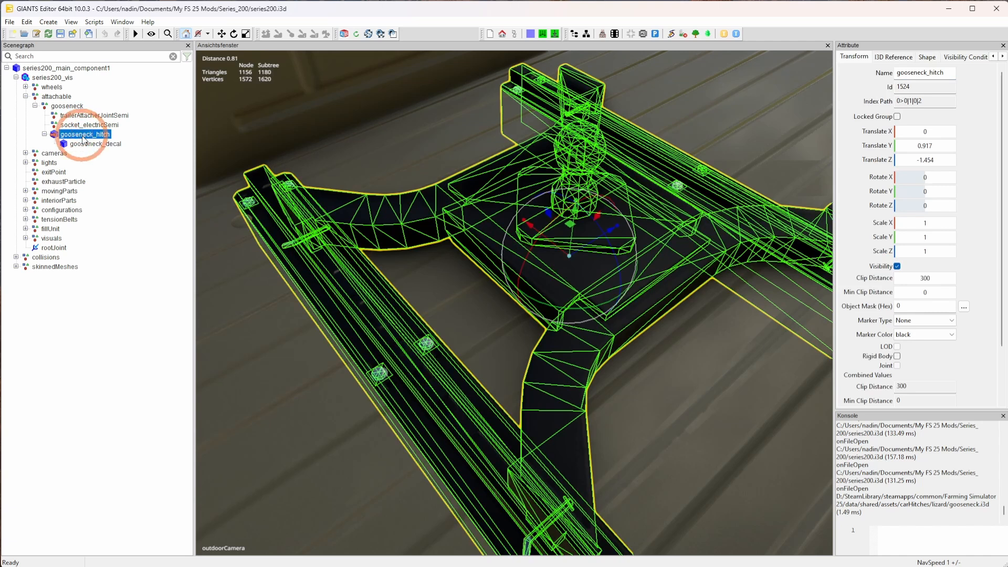
# Review the reference file commands available for gooseneck_hitch and view the whole pickup
pyautogui.rightClick(83, 139)
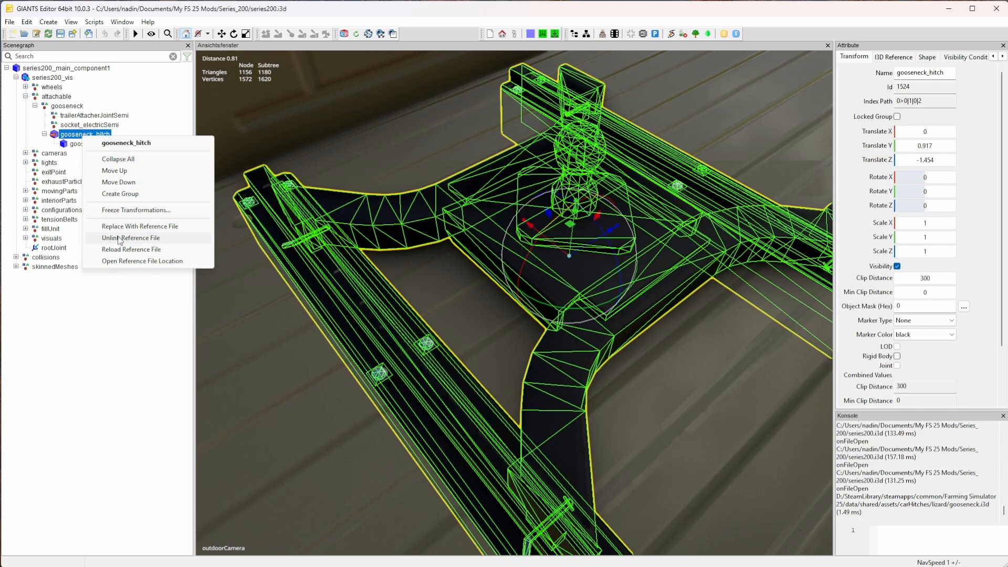
pyautogui.scroll(-10, 515, 267)
pyautogui.keyDown('alt'); pyautogui.moveTo(515, 267); pyautogui.dragTo(421, 245); pyautogui.keyUp('alt')
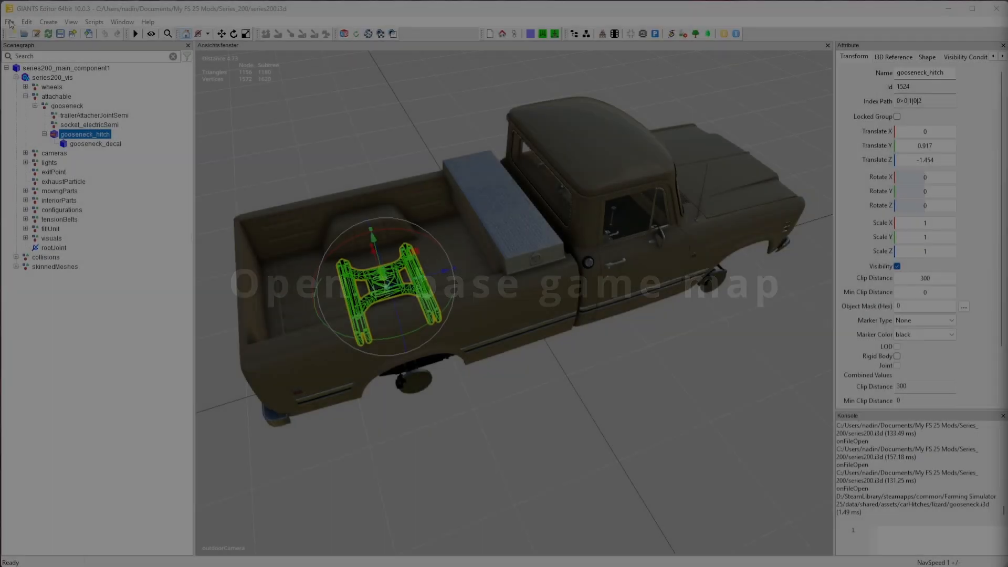
# Create a new mod from the game's map item Mod Map US in the Mod_Map_US working directory, discarding the pickup's unsaved changes
pyautogui.click(10, 22)
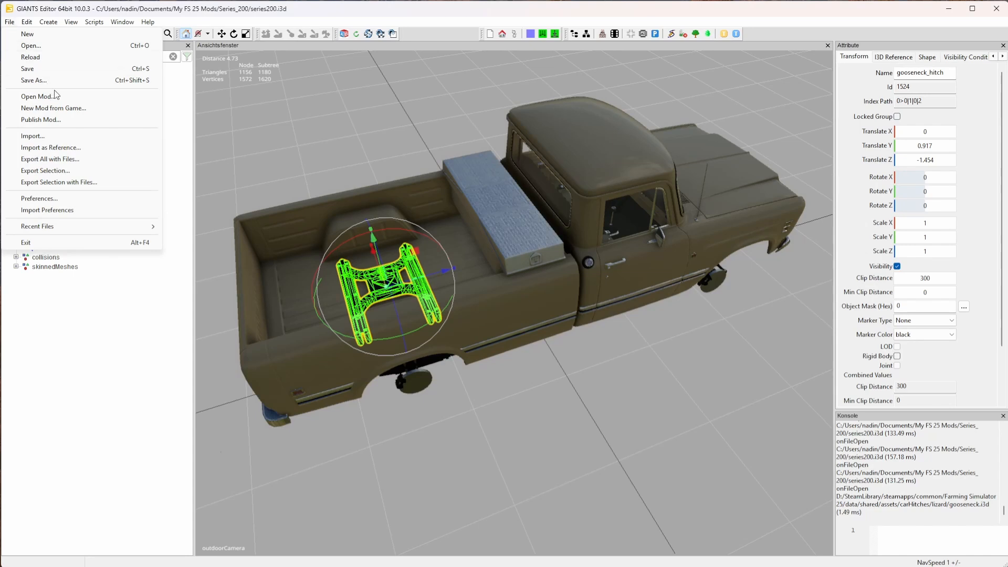
pyautogui.click(67, 111)
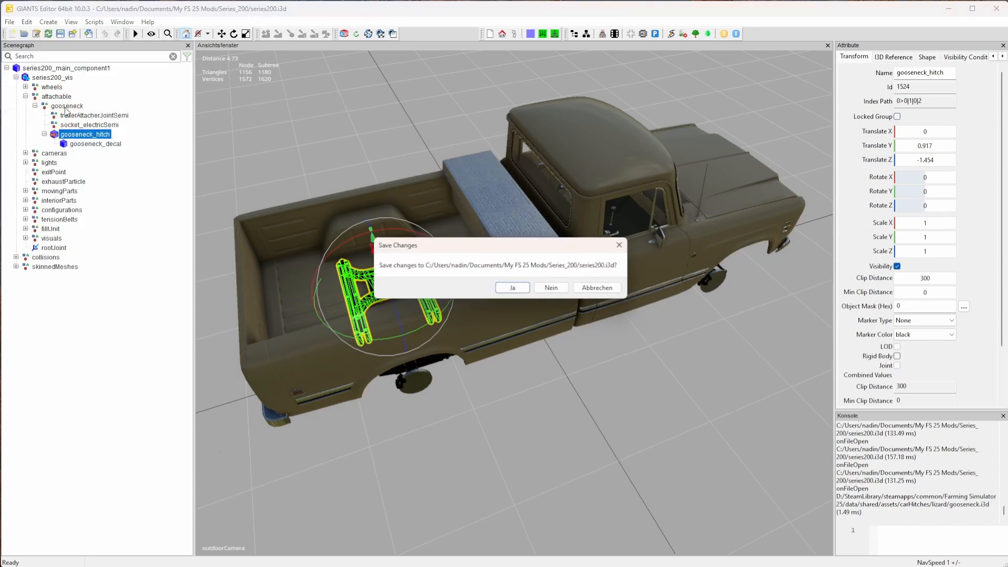
pyautogui.click(551, 288)
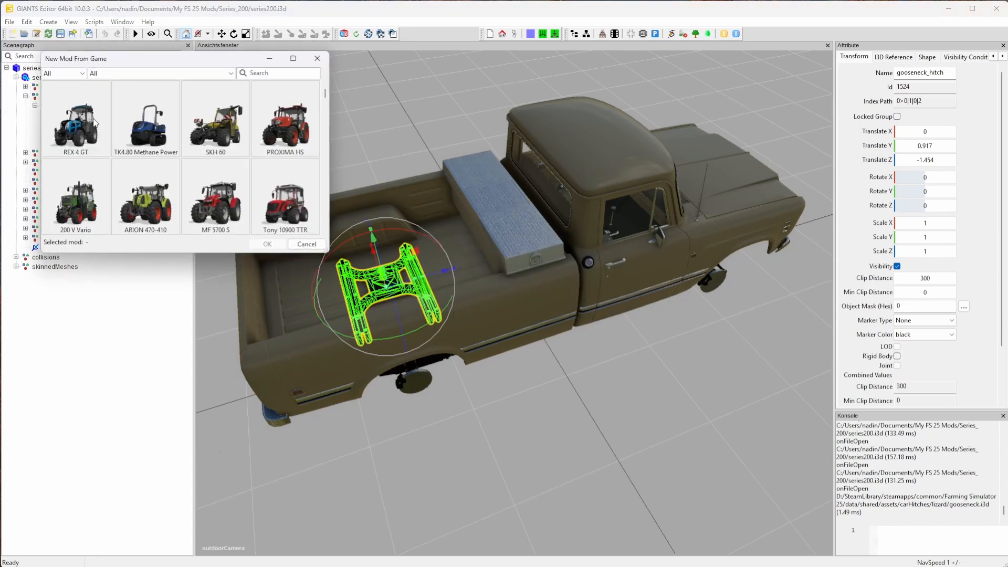
pyautogui.click(63, 73)
pyautogui.click(69, 102)
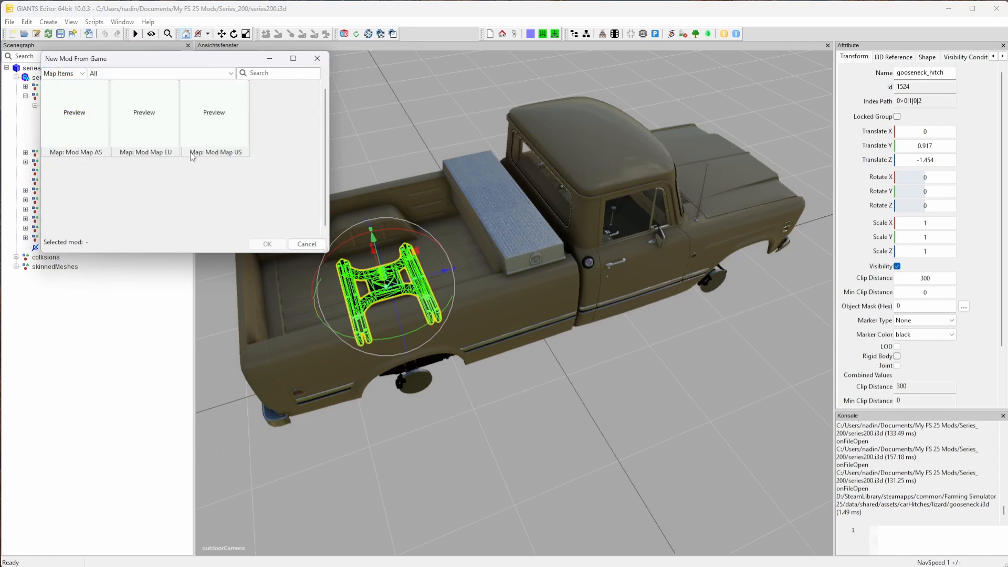
pyautogui.click(215, 142)
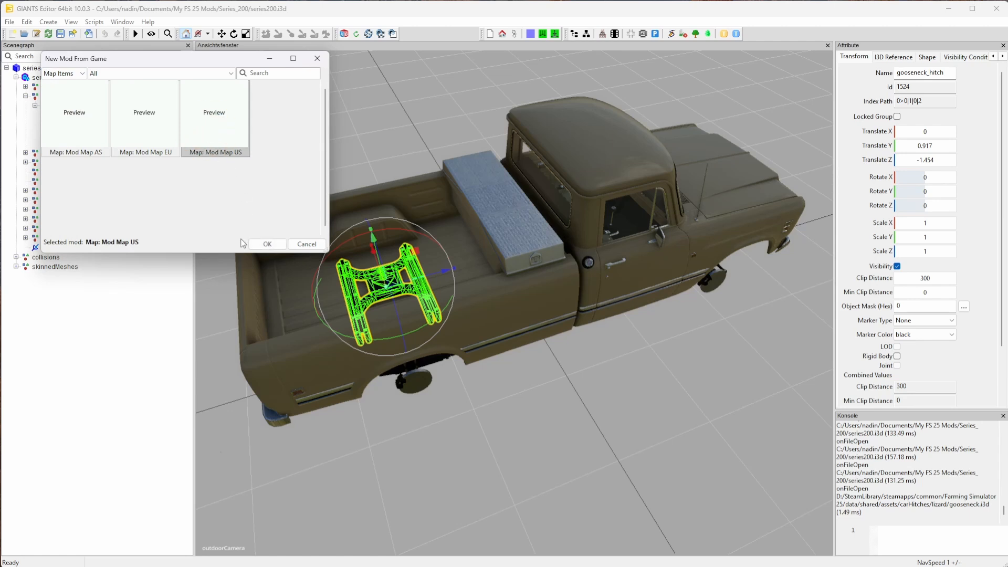
pyautogui.click(265, 246)
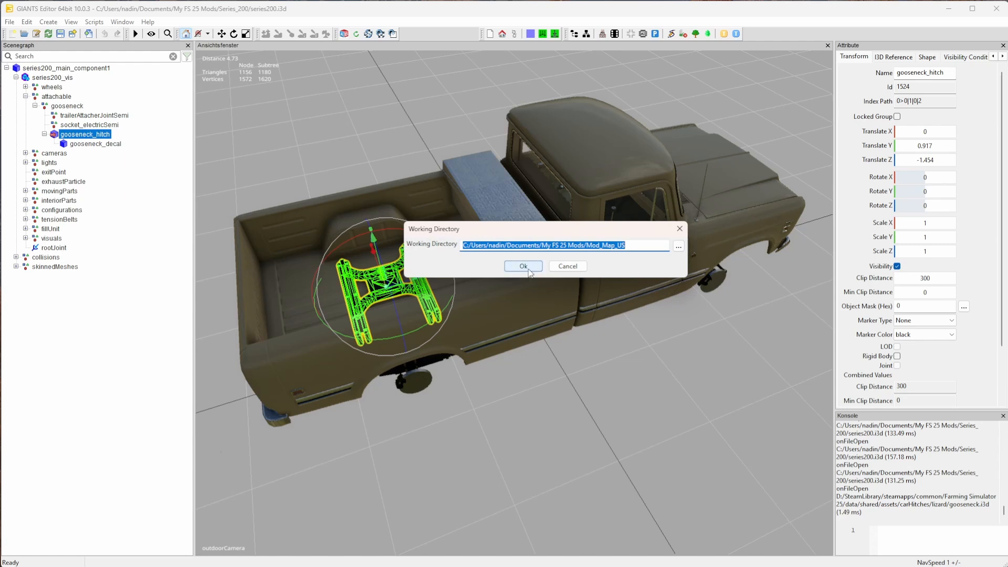
pyautogui.click(524, 267)
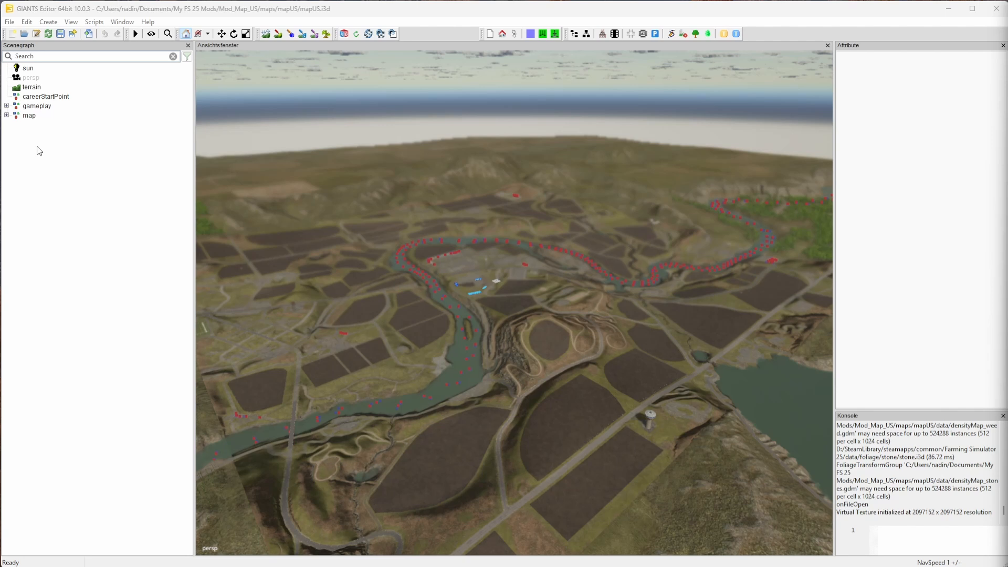
# Expand every node of the mapUS.i3d scenegraph to view its contents, and collapse them all again
pyautogui.rightClick(56, 144)
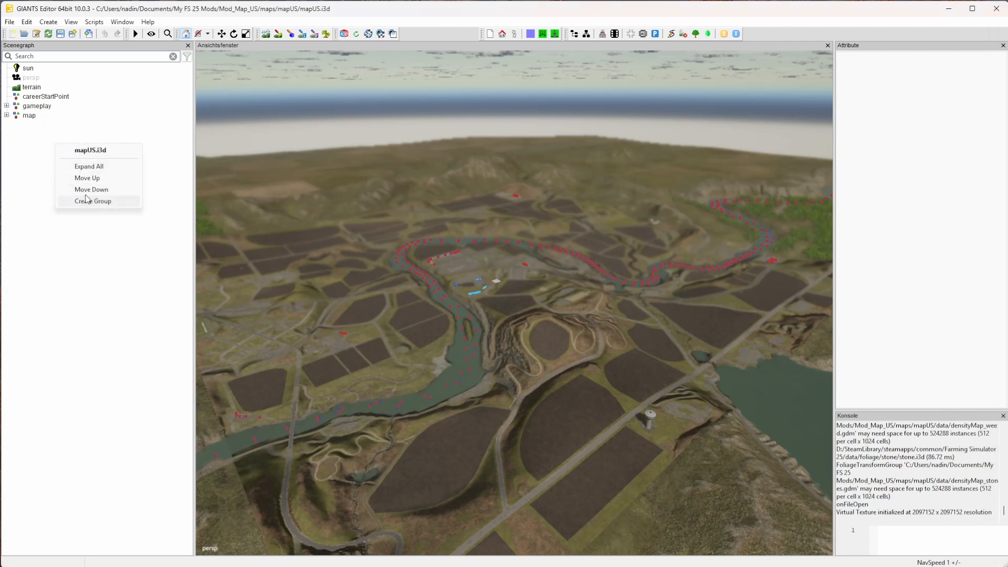
pyautogui.click(90, 166)
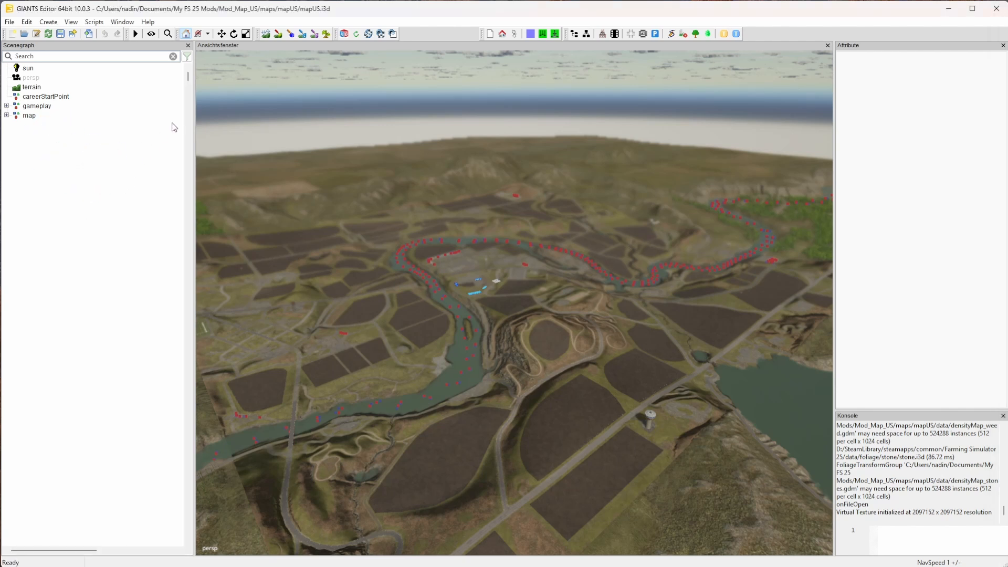
pyautogui.moveTo(189, 84)
pyautogui.mouseDown()
pyautogui.moveTo(193, 139)
pyautogui.moveTo(203, 75)
pyautogui.mouseUp()
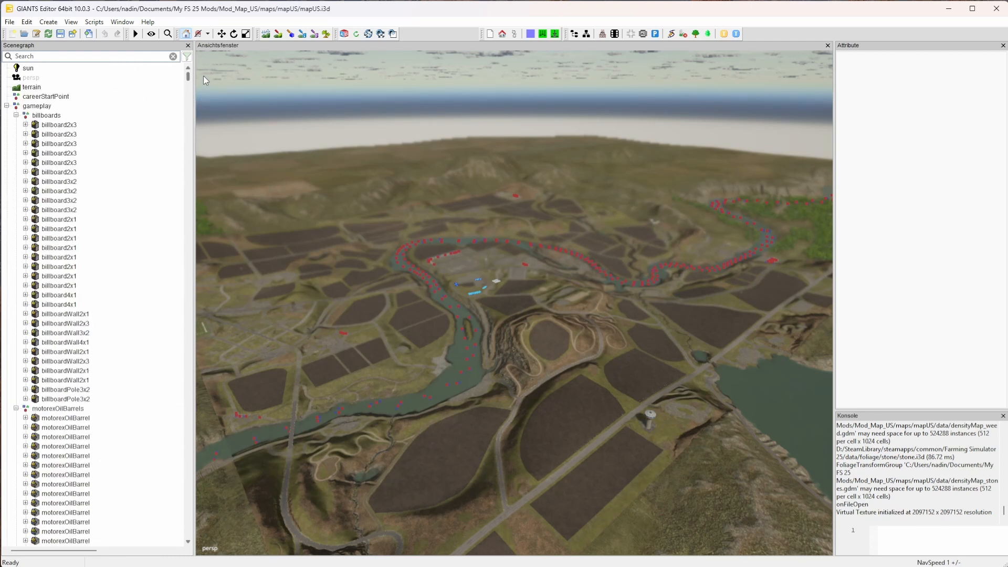
pyautogui.rightClick(119, 91)
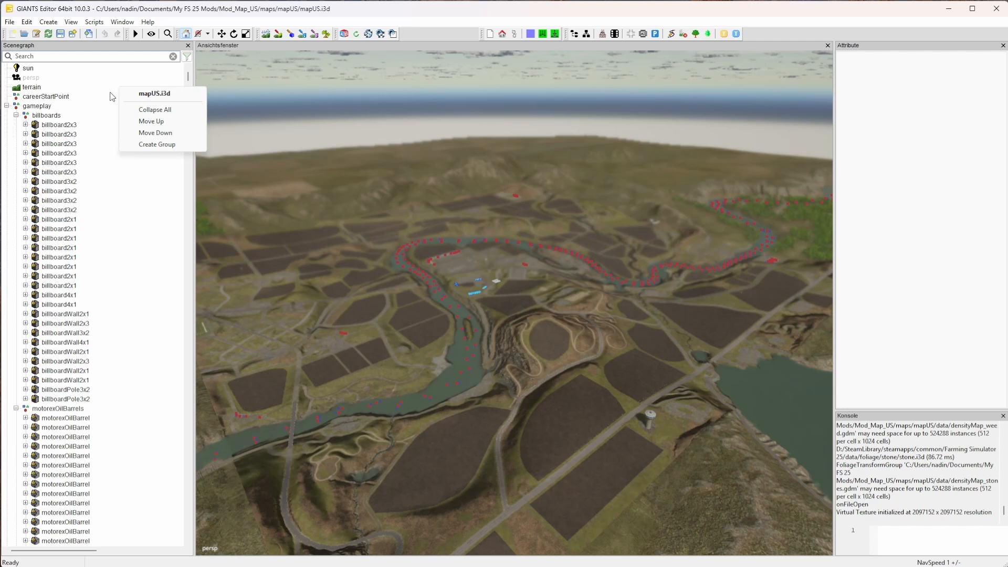
pyautogui.click(135, 109)
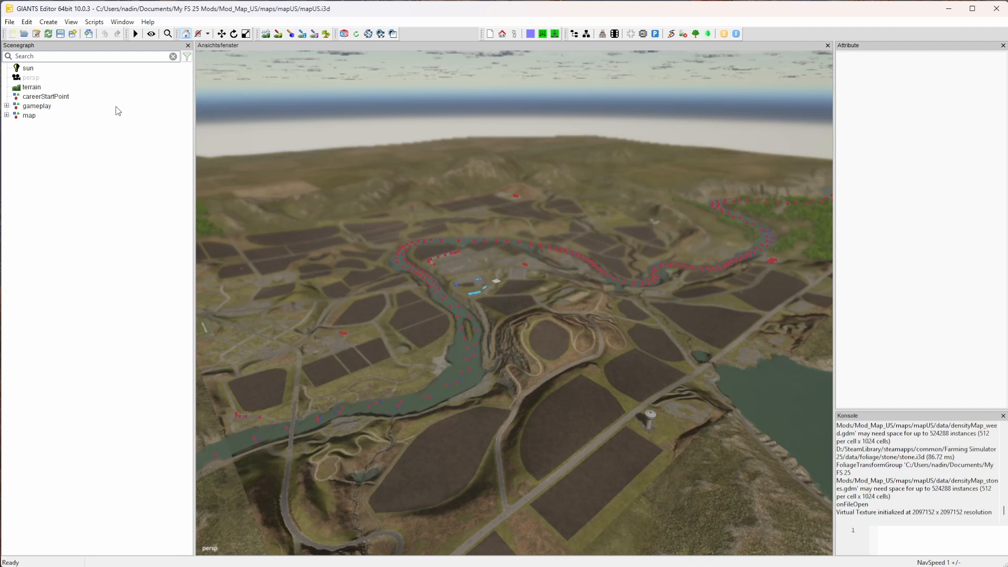
# Inspect the sun, persp, terrain, careerStartPoint and gameplay nodes one after another in the scenegraph
pyautogui.click(29, 69)
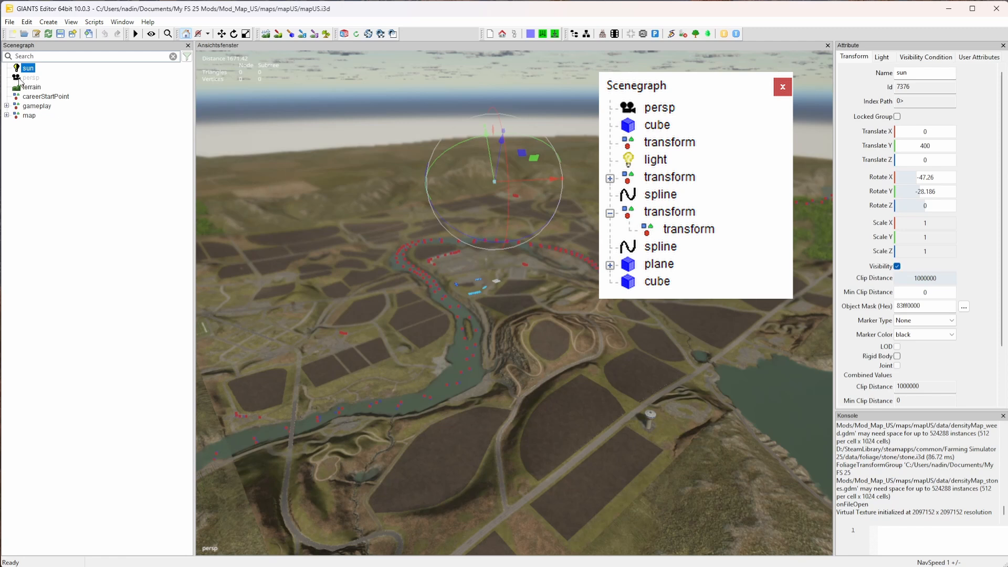
pyautogui.click(20, 79)
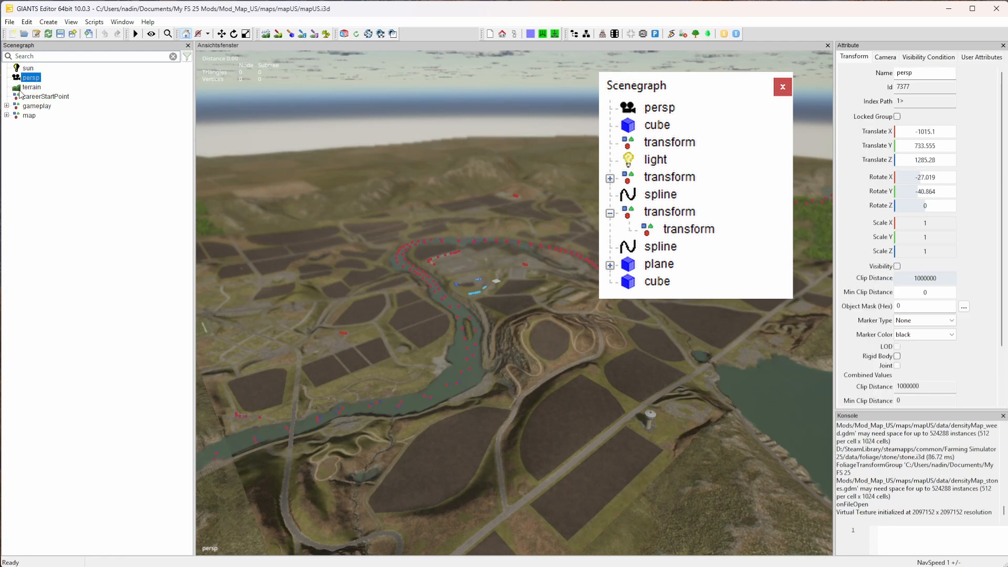
pyautogui.click(30, 87)
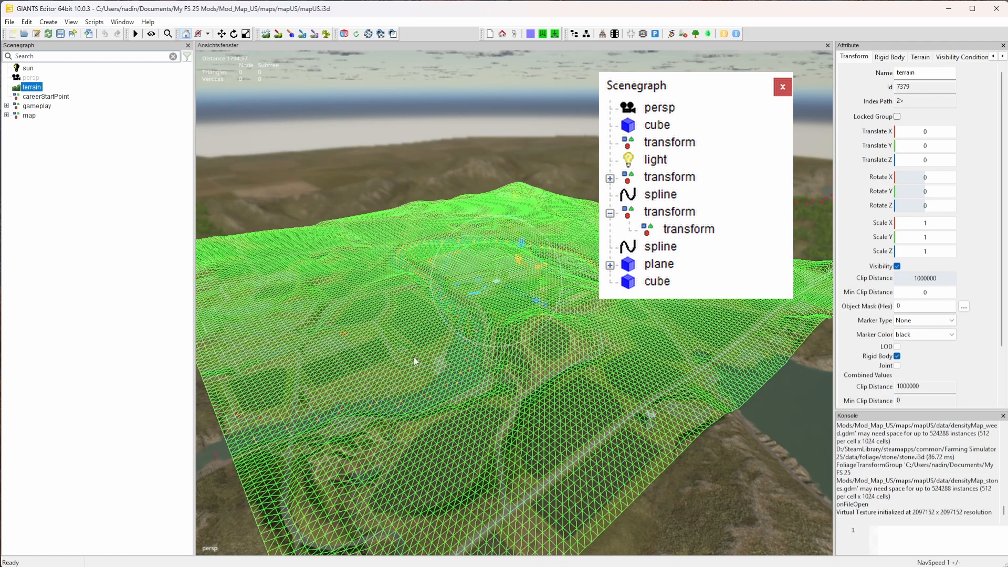
pyautogui.click(17, 97)
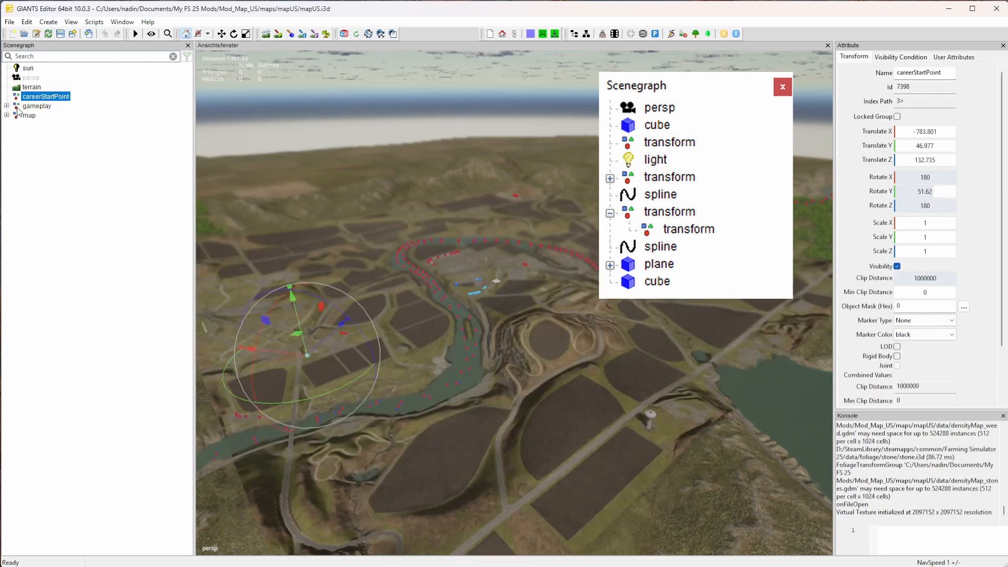
pyautogui.click(17, 106)
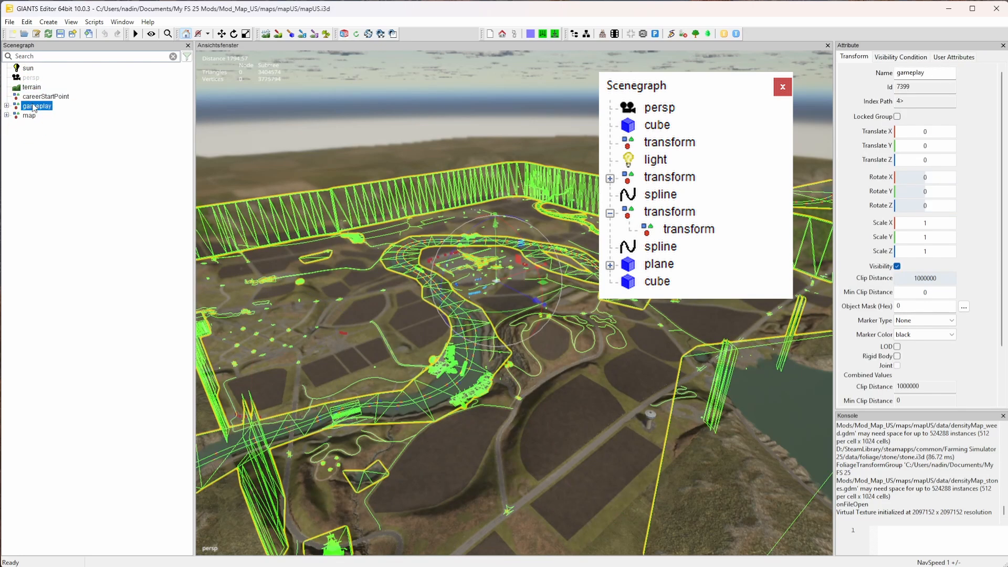
# Inspect the onCreate user attribute of careerStartPoint and return to its transform attributes
pyautogui.click(37, 98)
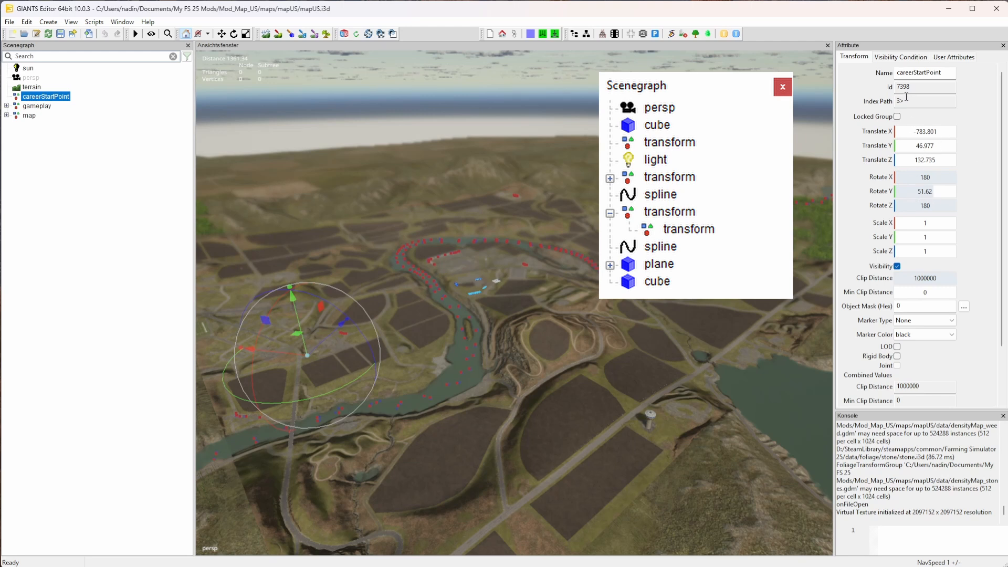
pyautogui.click(940, 58)
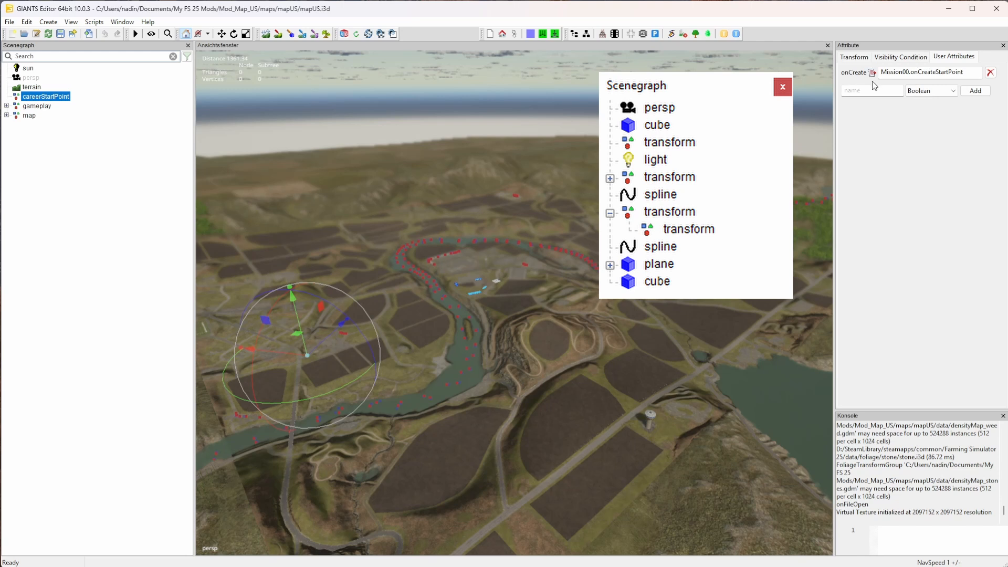
pyautogui.moveTo(886, 74); pyautogui.dragTo(914, 146)
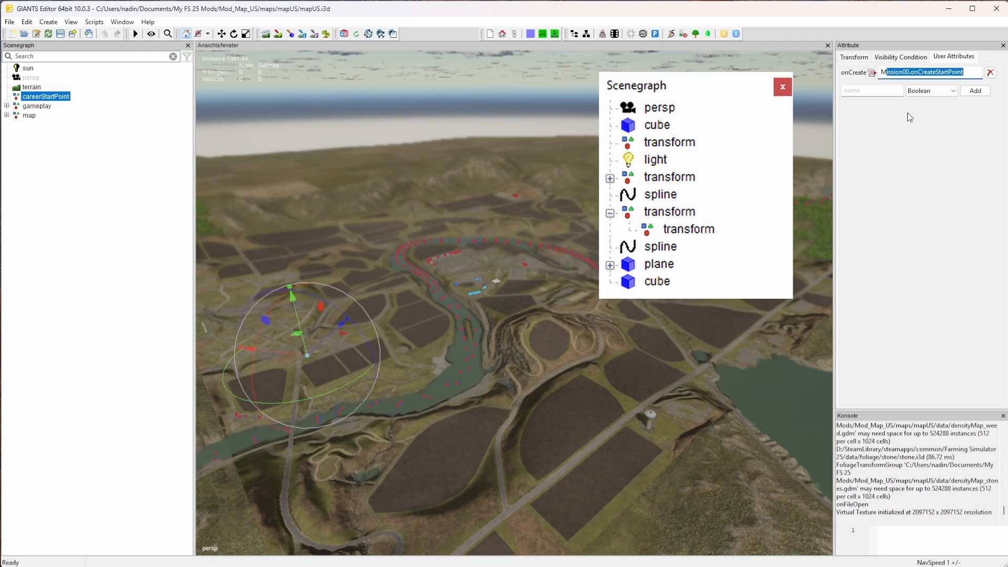
pyautogui.click(852, 60)
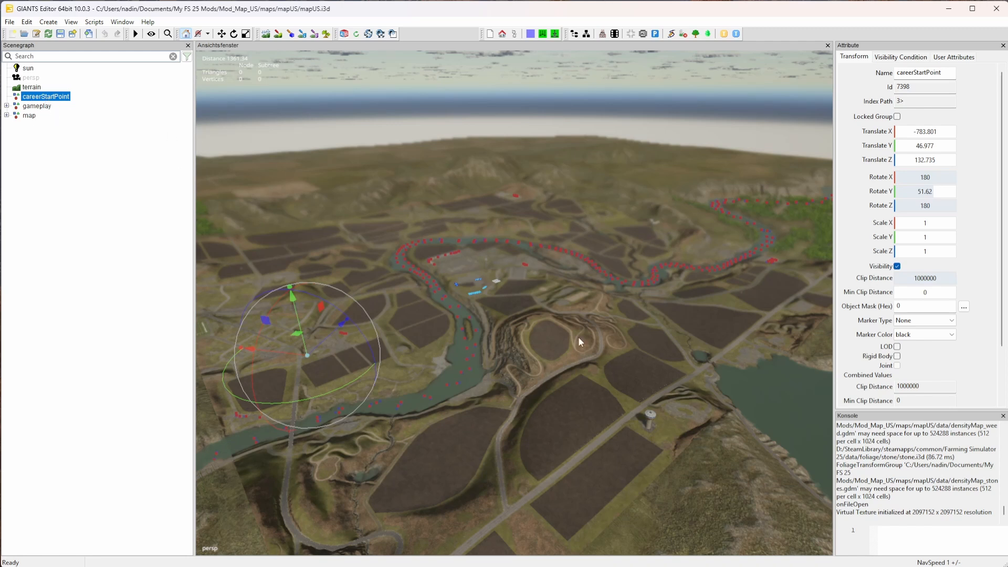
# Frame careerStartPoint in the viewport and look around the farmyard at ground level
pyautogui.press('f')
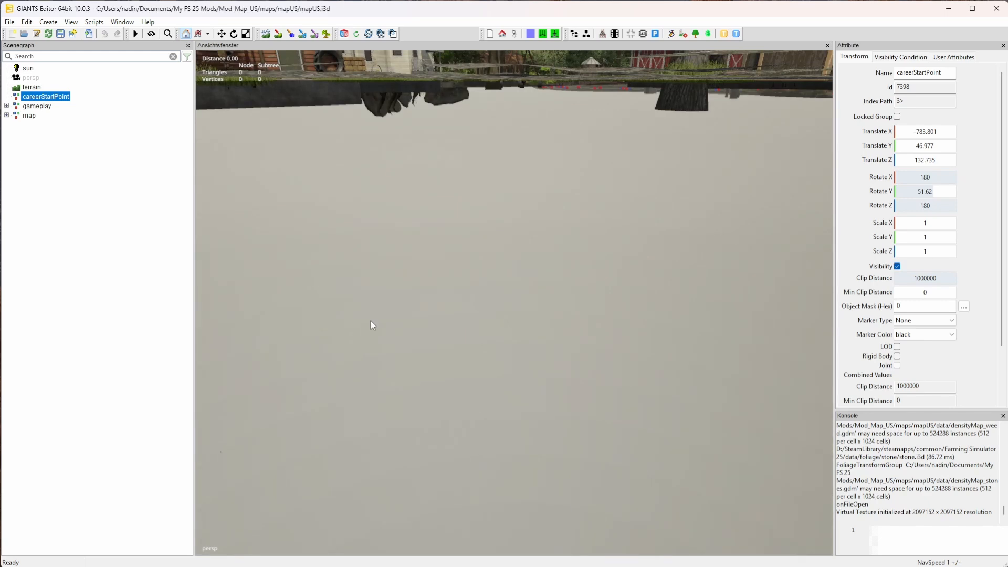
pyautogui.keyDown('alt'); pyautogui.moveTo(472, 266); pyautogui.dragTo(433, 392); pyautogui.keyUp('alt')
pyautogui.keyDown('alt'); pyautogui.moveTo(432, 387); pyautogui.dragTo(465, 253, button='middle'); pyautogui.keyUp('alt')
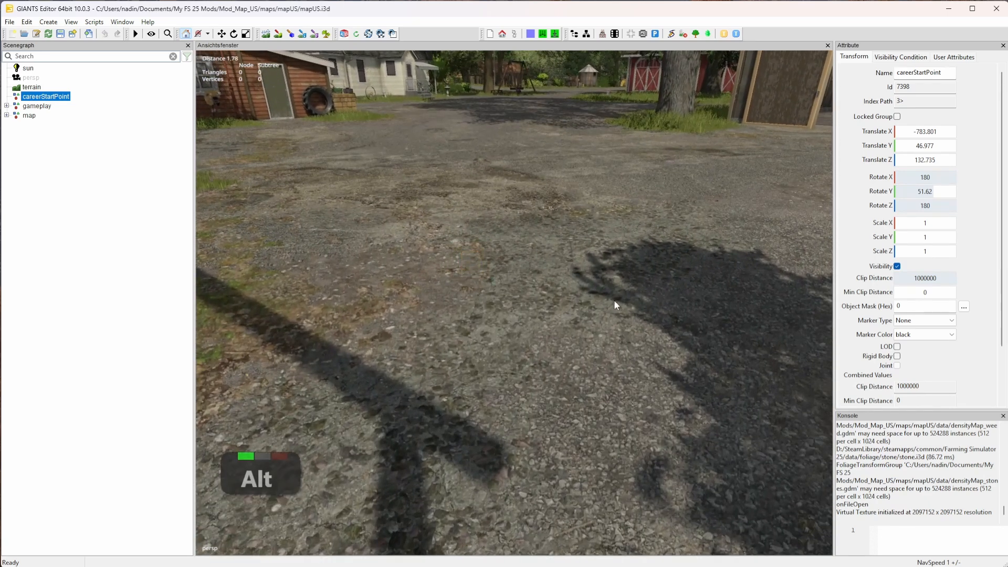
pyautogui.keyDown('alt'); pyautogui.moveTo(629, 322); pyautogui.dragTo(573, 327, button='middle'); pyautogui.keyUp('alt')
pyautogui.keyDown('alt'); pyautogui.moveTo(574, 331); pyautogui.dragTo(572, 276); pyautogui.keyUp('alt')
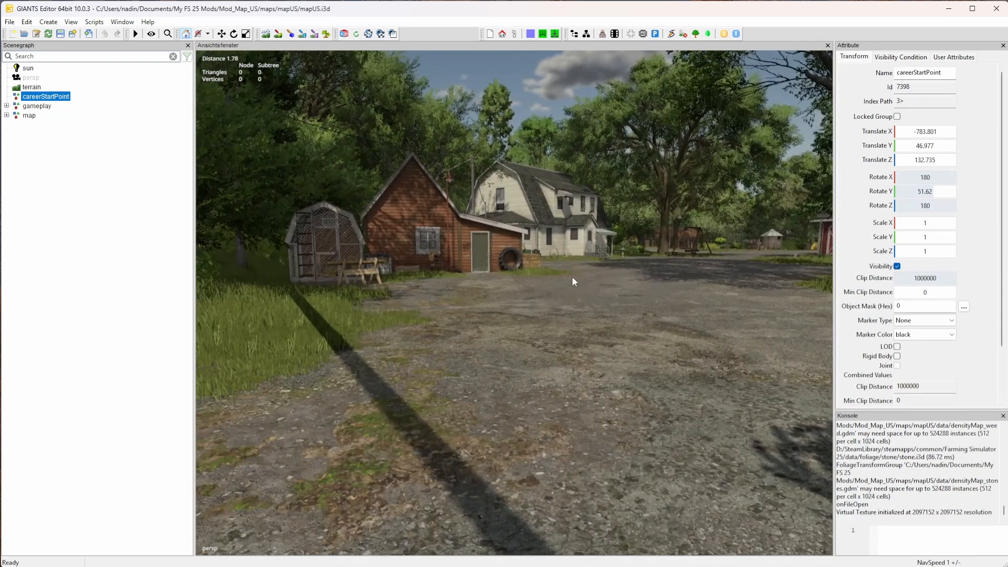
# Expand the gameplay and river groups and frame the ShipMover_splineBargeRiverUp spline in the viewport
pyautogui.click(7, 105)
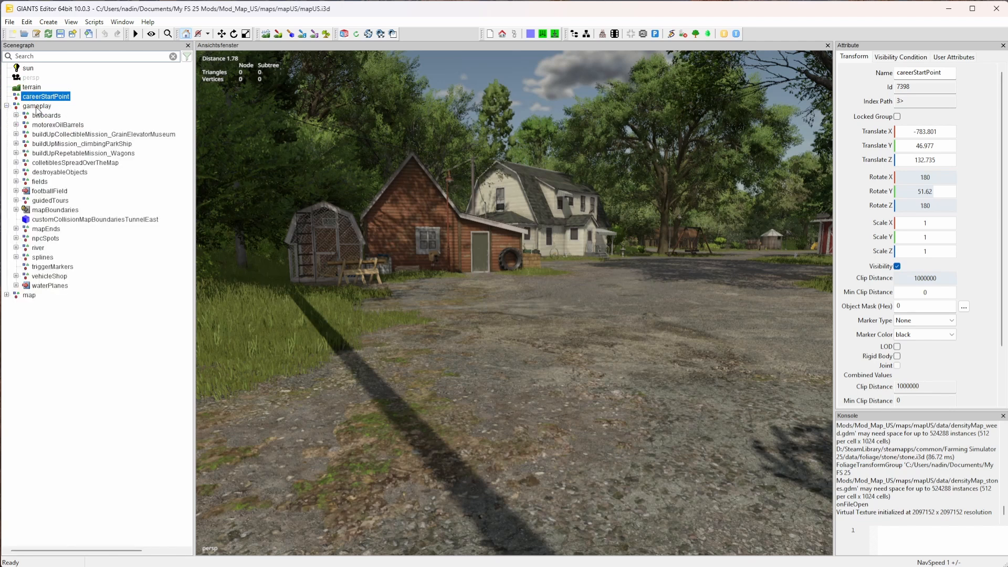
pyautogui.click(16, 248)
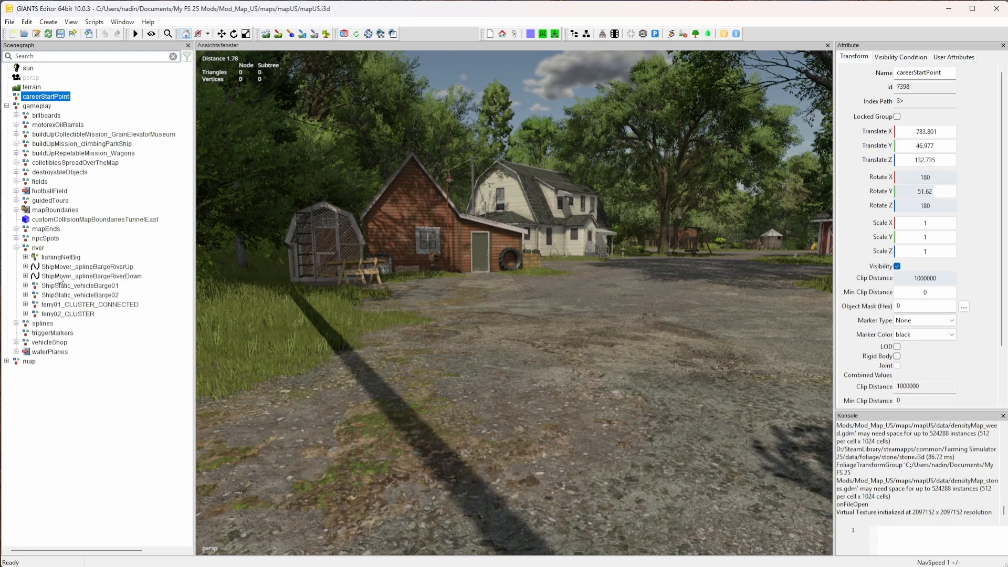
pyautogui.click(62, 268)
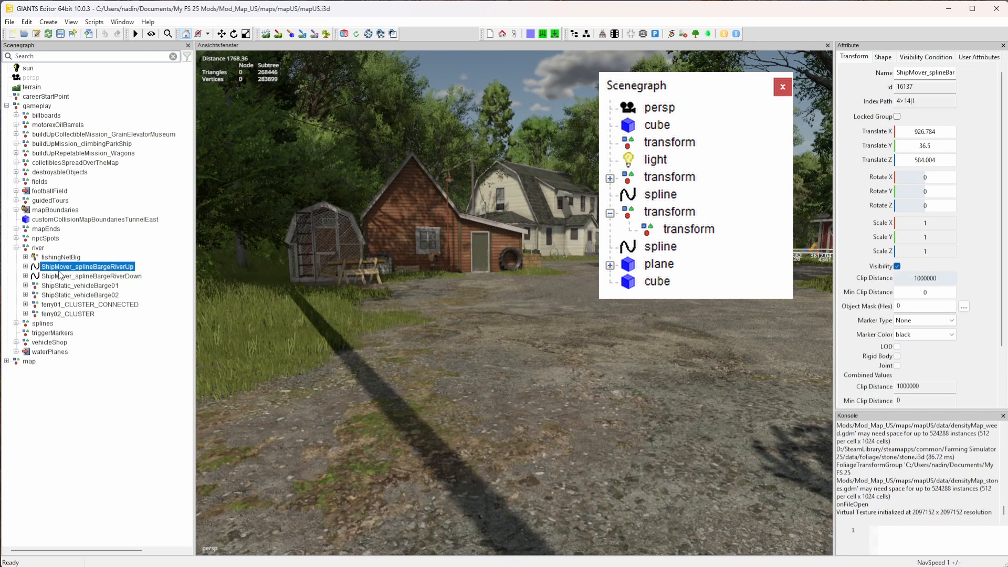
pyautogui.press('f')
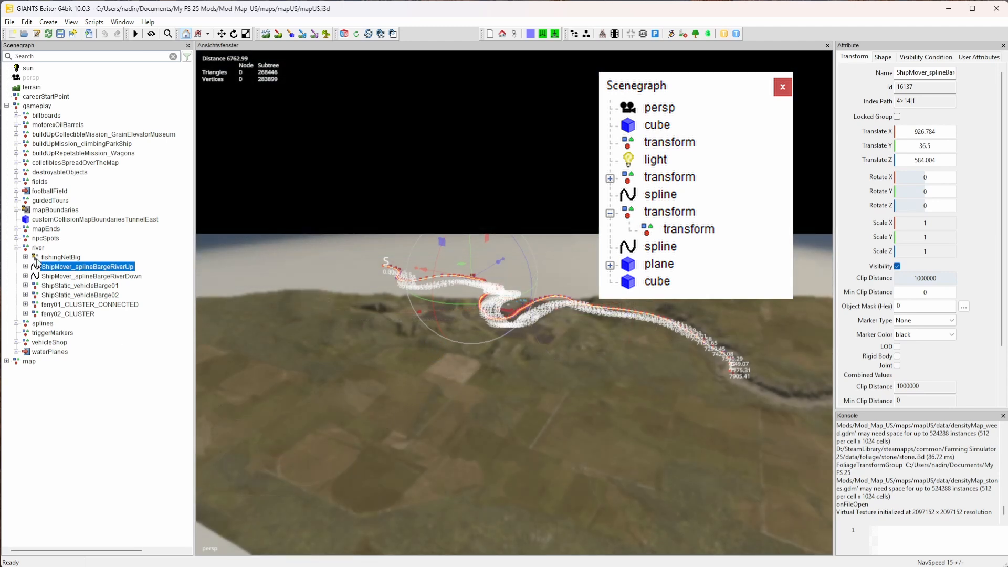
# Frame the fishingNetBig object and pull the view back to see its surroundings by the river
pyautogui.click(51, 257)
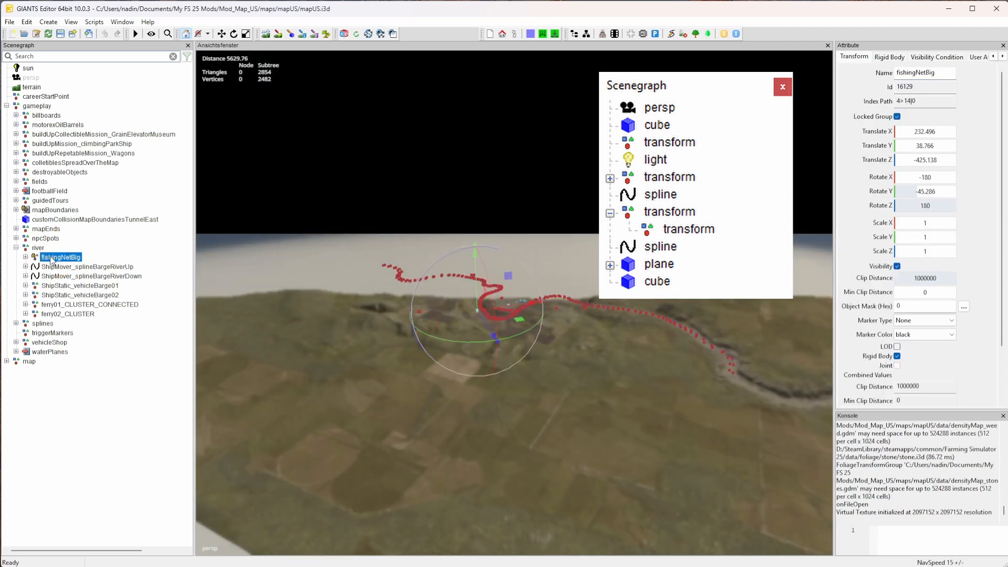
pyautogui.press('f')
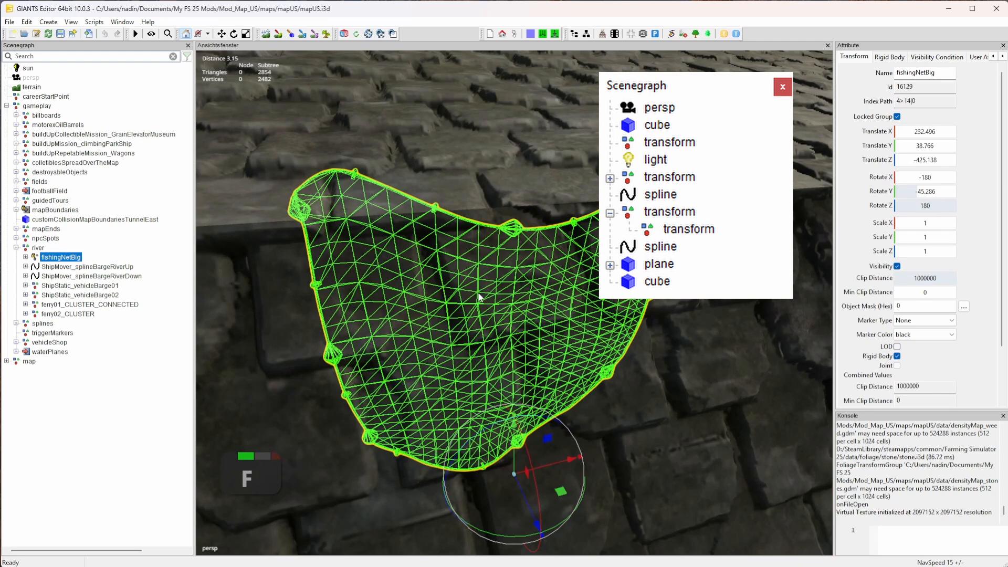
pyautogui.keyDown('alt'); pyautogui.moveTo(578, 279); pyautogui.dragTo(572, 388, button='right'); pyautogui.keyUp('alt')
pyautogui.keyDown('alt'); pyautogui.moveTo(573, 389); pyautogui.dragTo(571, 299); pyautogui.keyUp('alt')
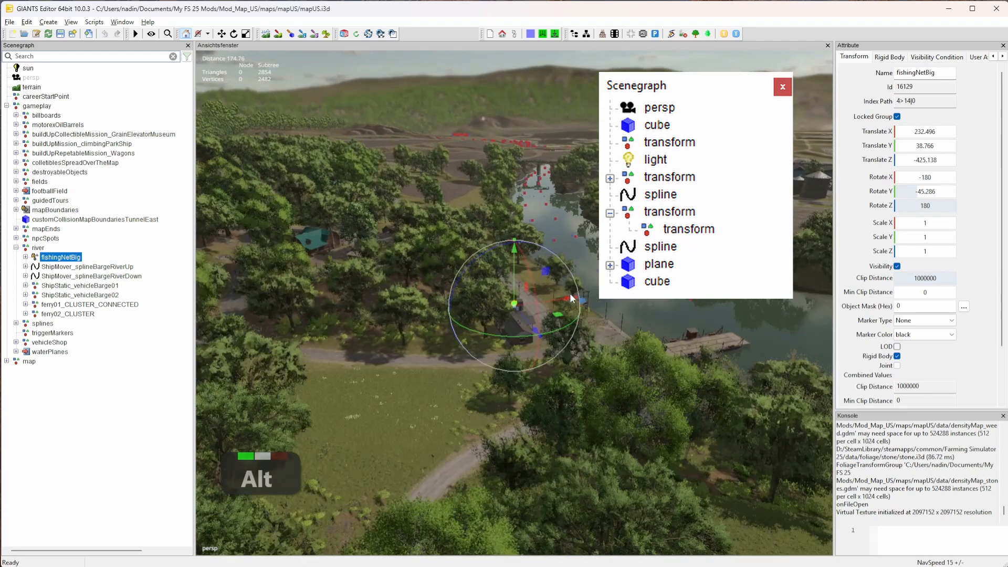
pyautogui.keyDown('alt'); pyautogui.scroll(-3, 571, 294); pyautogui.keyUp('alt')
# Select the ShipMover_splineBargeRiverUp spline and look along its course over the river
pyautogui.click(57, 267)
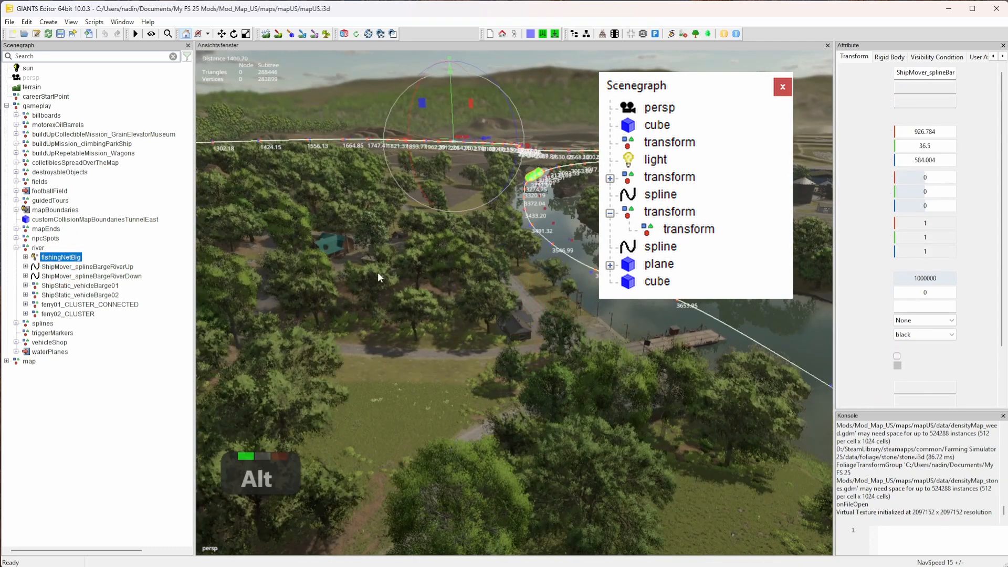
pyautogui.keyDown('alt'); pyautogui.moveTo(381, 285); pyautogui.dragTo(568, 288); pyautogui.keyUp('alt')
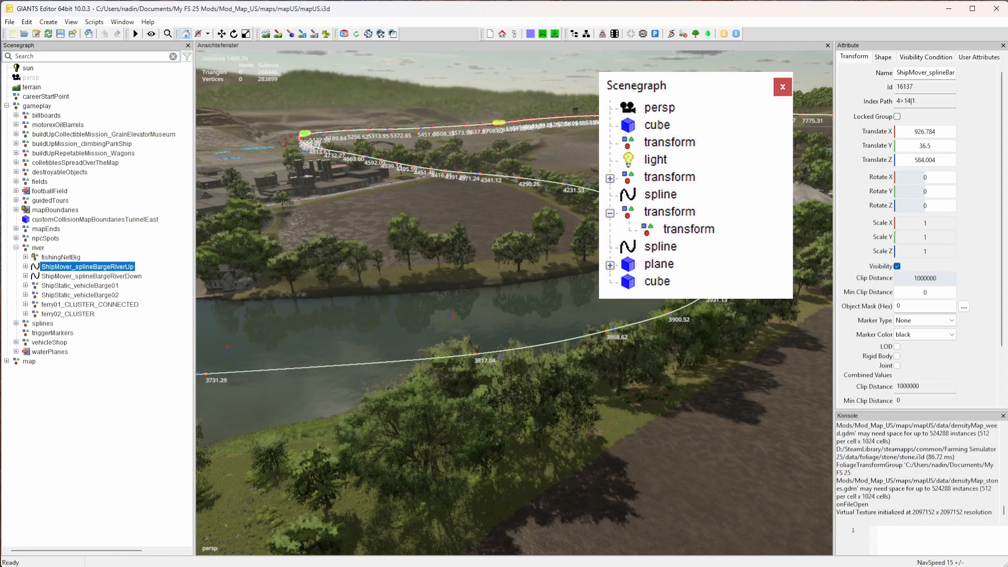
pyautogui.keyDown('alt'); pyautogui.moveTo(562, 289); pyautogui.dragTo(526, 291); pyautogui.keyUp('alt')
# Frame fishingNetBig again and view the net up close inside the shed
pyautogui.click(66, 257)
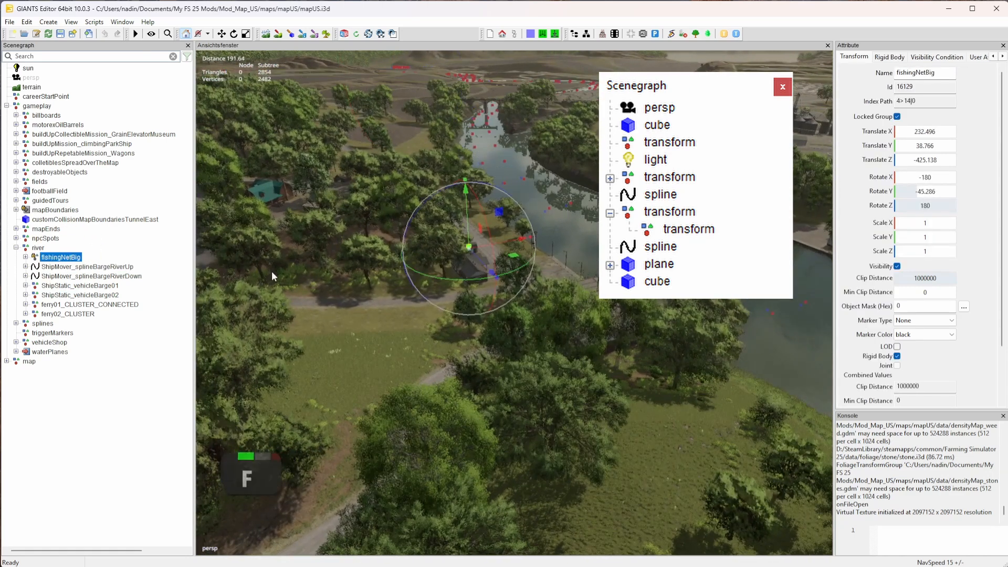
pyautogui.press('f')
pyautogui.keyDown('alt'); pyautogui.moveTo(336, 317); pyautogui.dragTo(629, 299); pyautogui.keyUp('alt')
pyautogui.press('f')
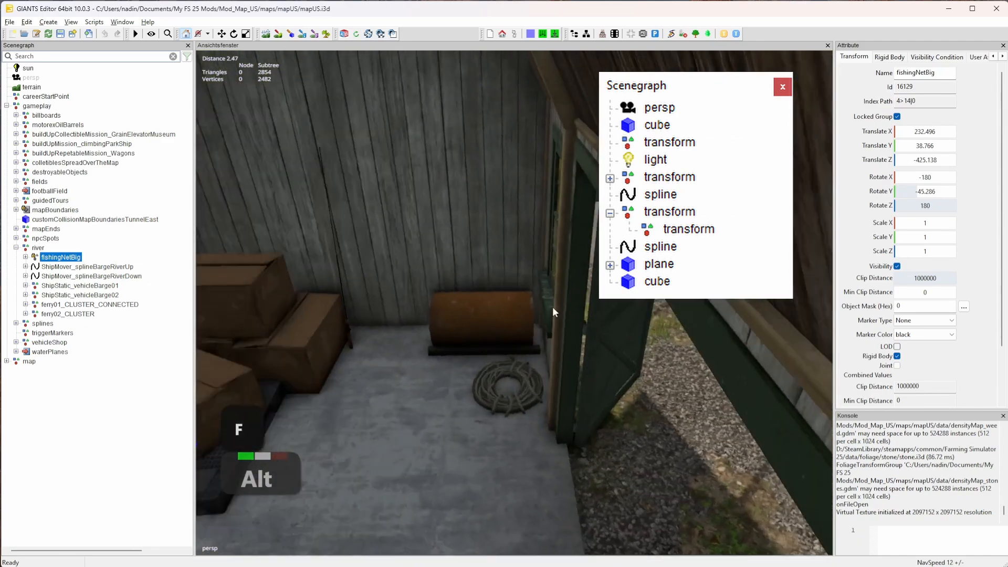
pyautogui.keyDown('alt'); pyautogui.moveTo(549, 311); pyautogui.dragTo(443, 273); pyautogui.keyUp('alt')
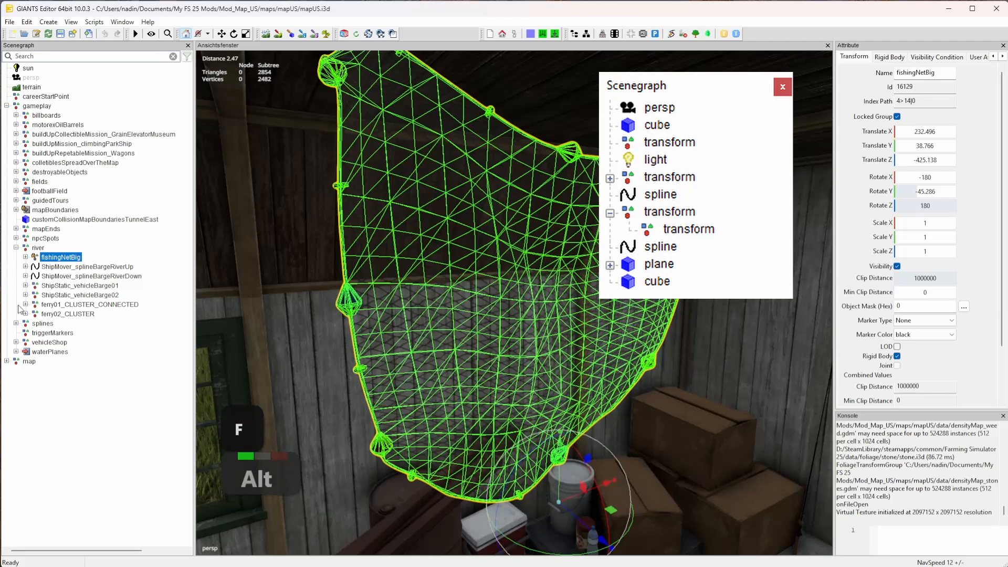
# Expand fishingNetBig through vis_lod to show the contents of LOD0 and LOD1
pyautogui.click(26, 258)
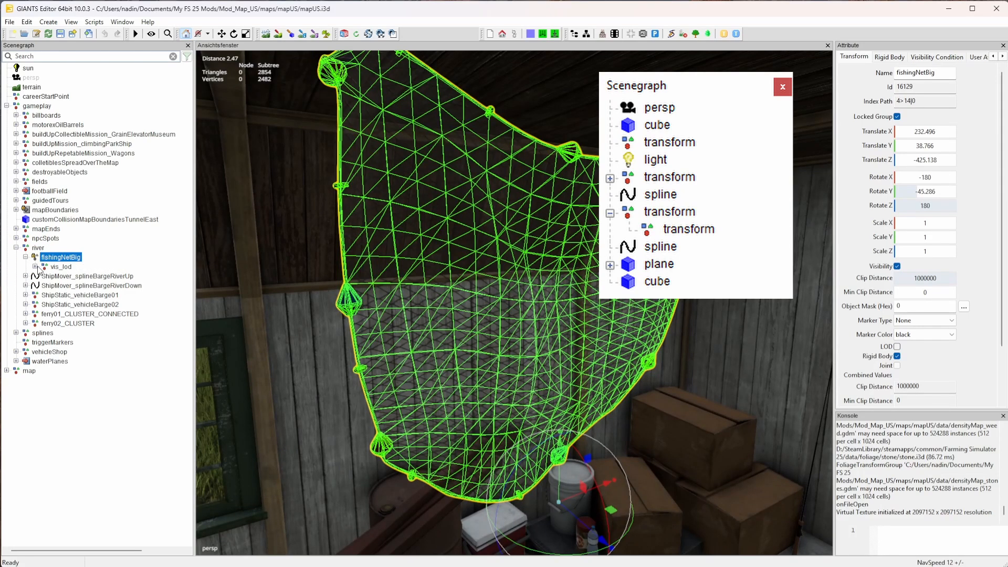
pyautogui.click(34, 267)
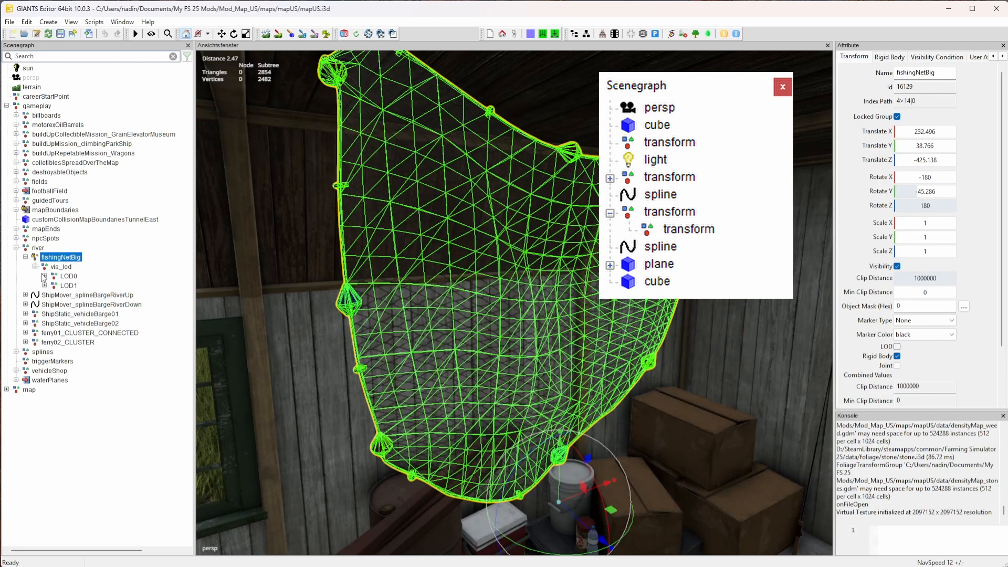
pyautogui.click(45, 277)
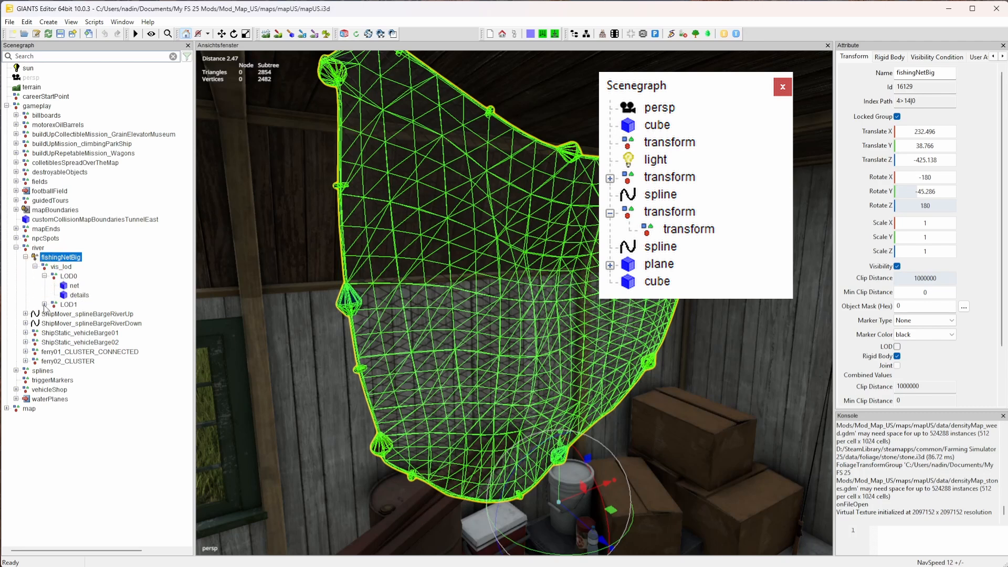
pyautogui.click(45, 304)
# Compare the net and details shapes of LOD0 by selecting them alternately
pyautogui.click(73, 287)
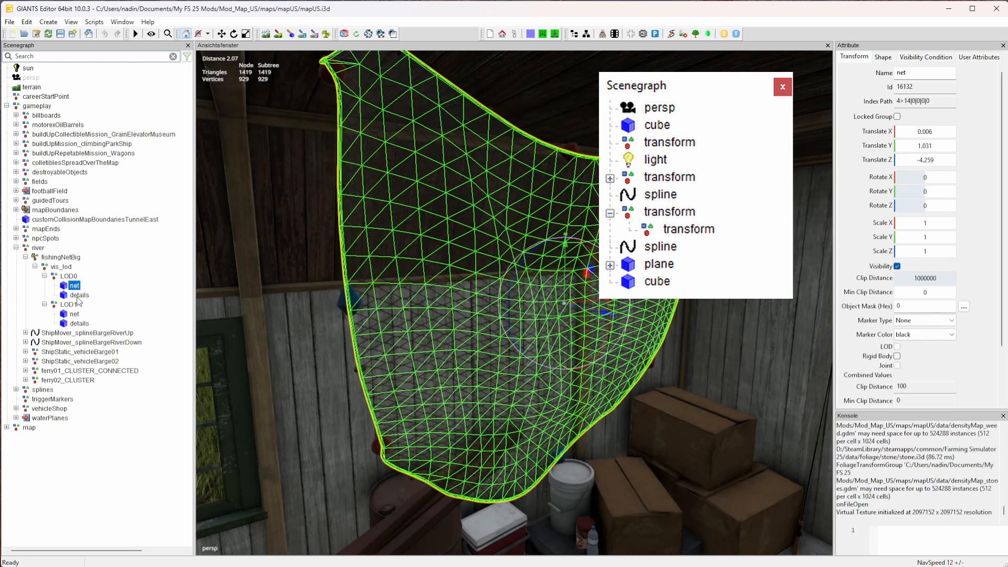
pyautogui.click(77, 296)
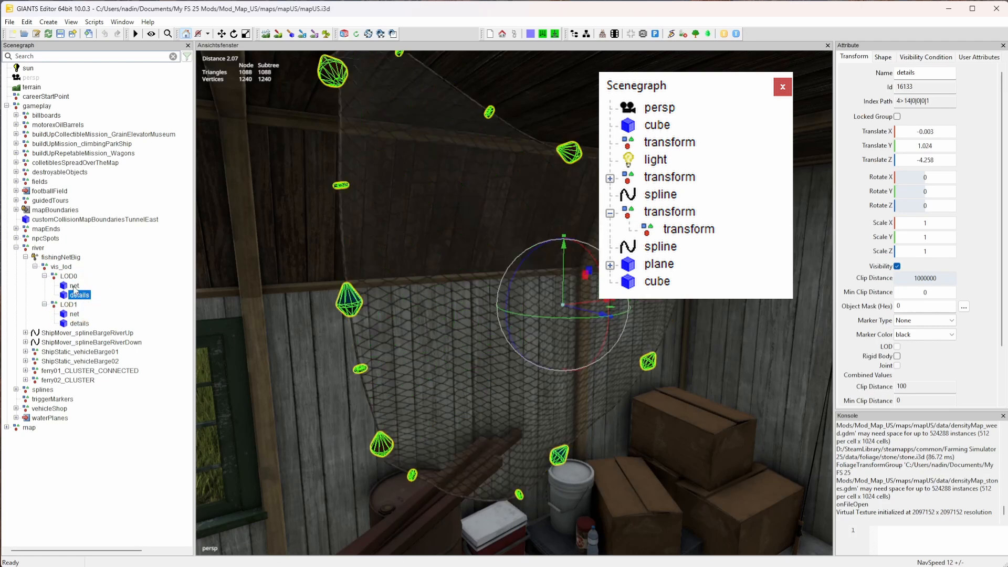
pyautogui.click(74, 286)
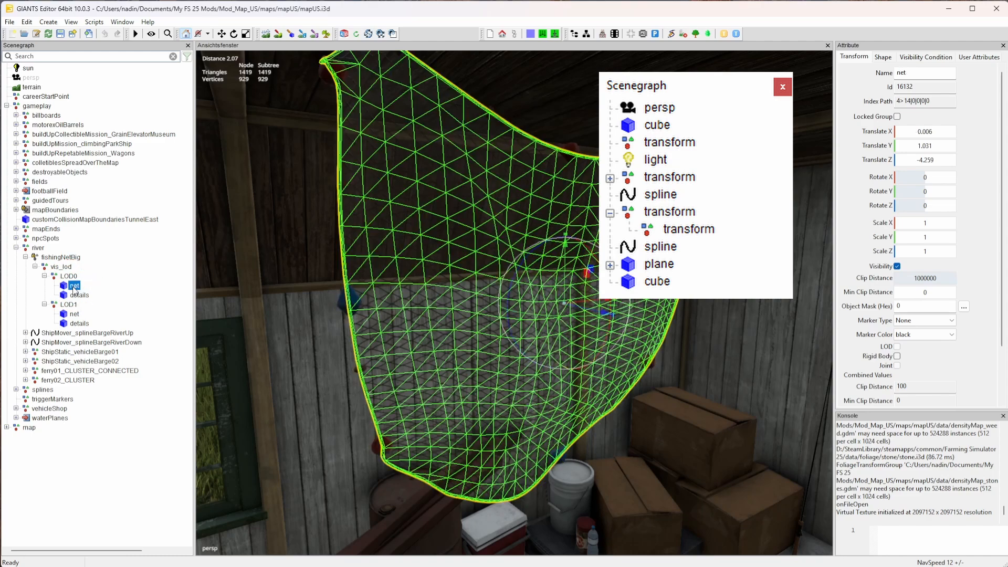
pyautogui.click(76, 296)
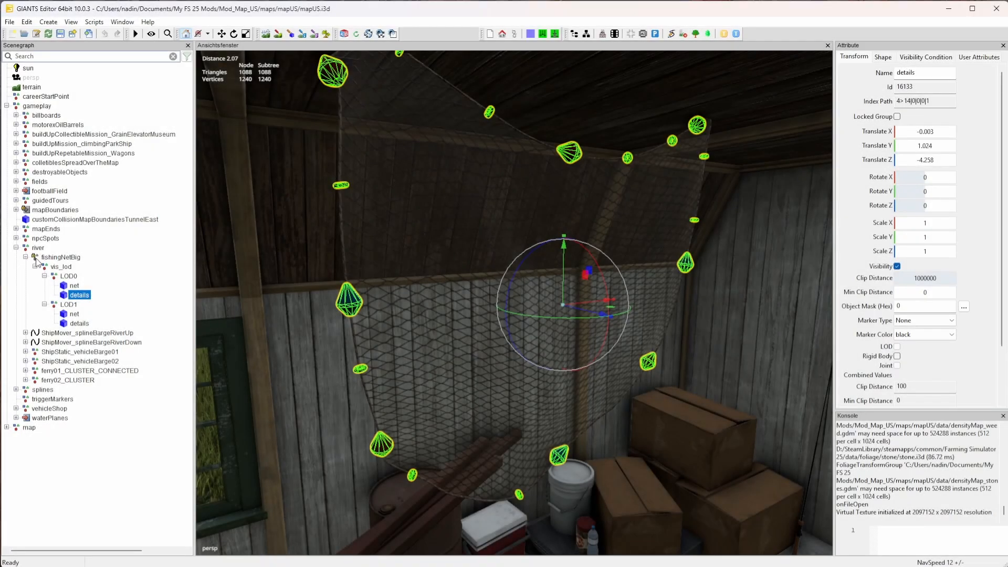
# Inspect the fishingNetBig locked group, collapse its node and reselect the whole net directly in the viewport
pyautogui.click(60, 258)
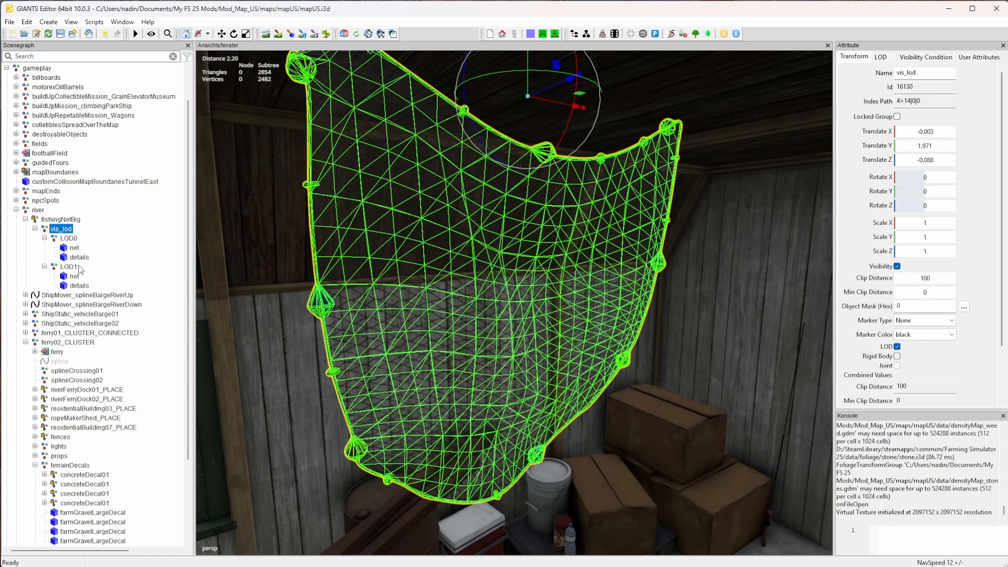
pyautogui.click(49, 221)
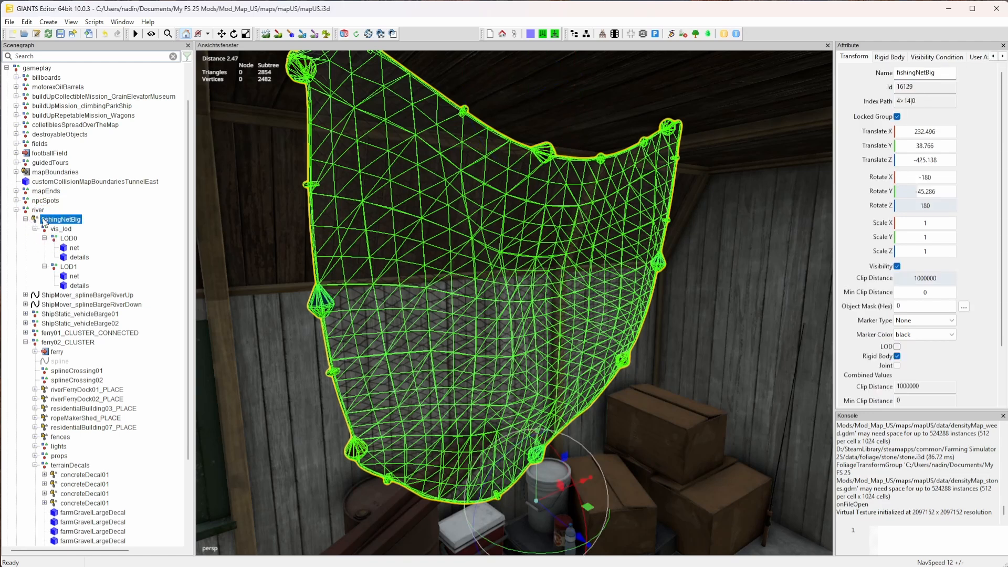
pyautogui.click(25, 220)
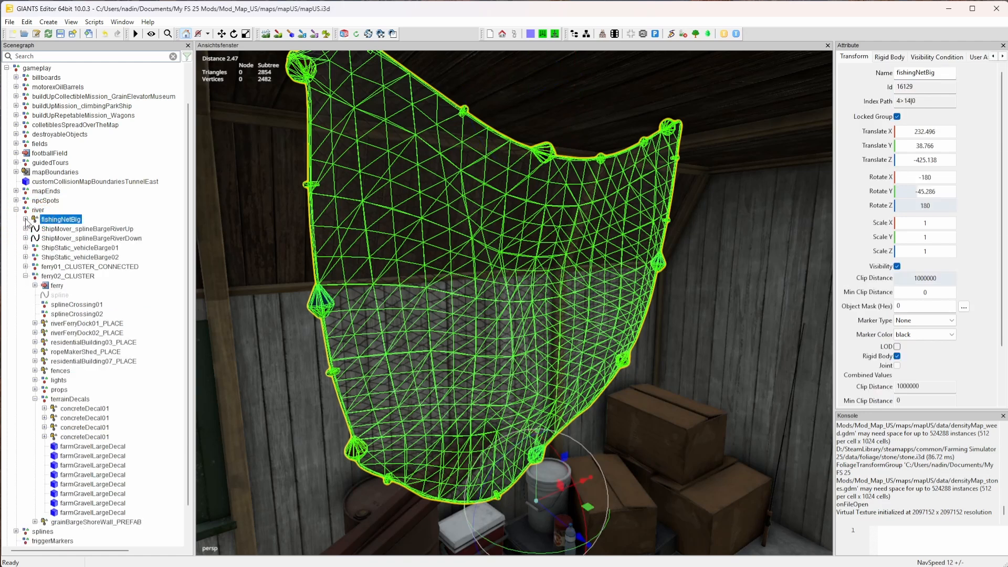
pyautogui.click(113, 257)
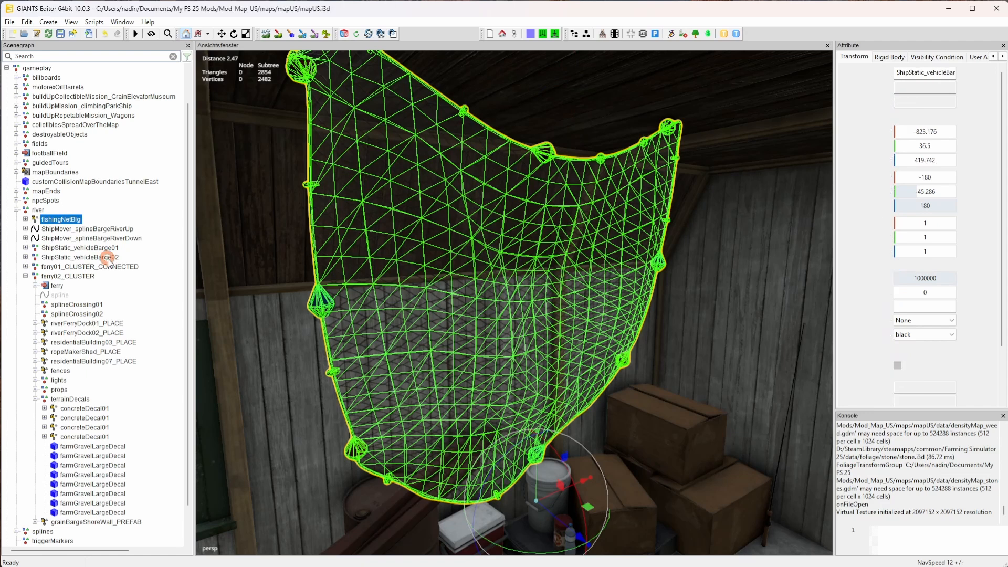
pyautogui.click(492, 329)
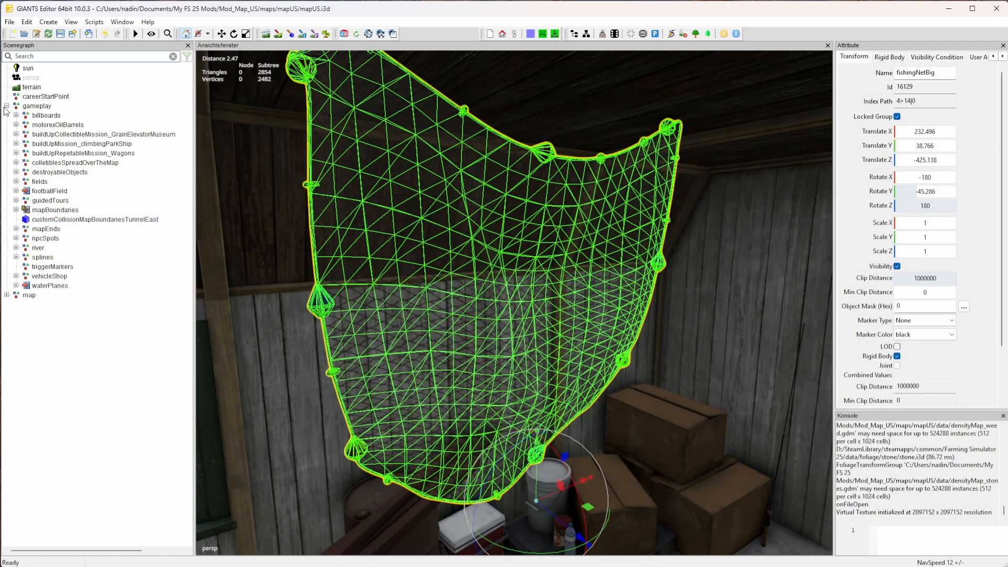
# Inspect the collapsed gameplay group as a whole, clear the selection and expand the group again
pyautogui.click(5, 106)
pyautogui.click(6, 106)
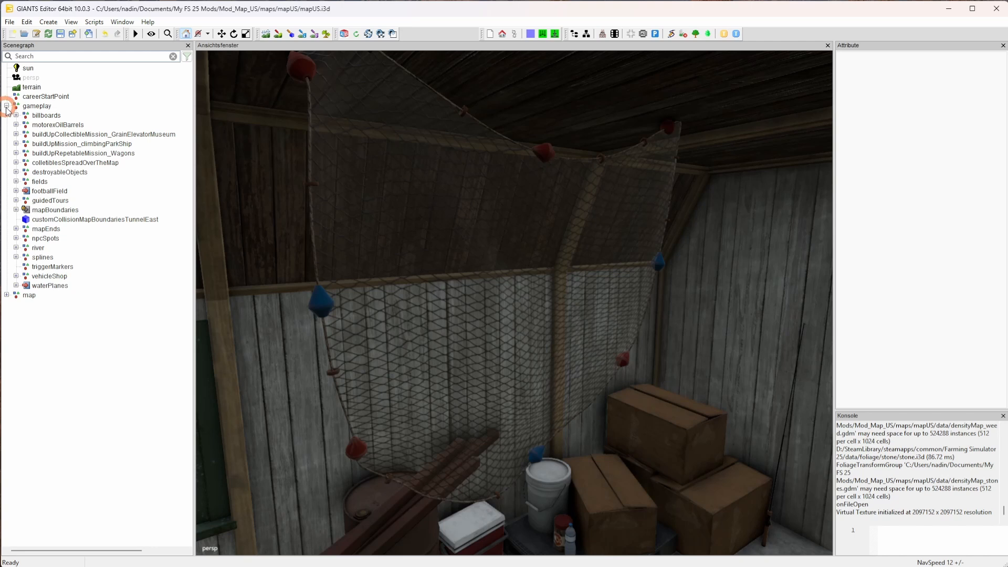
pyautogui.click(36, 107)
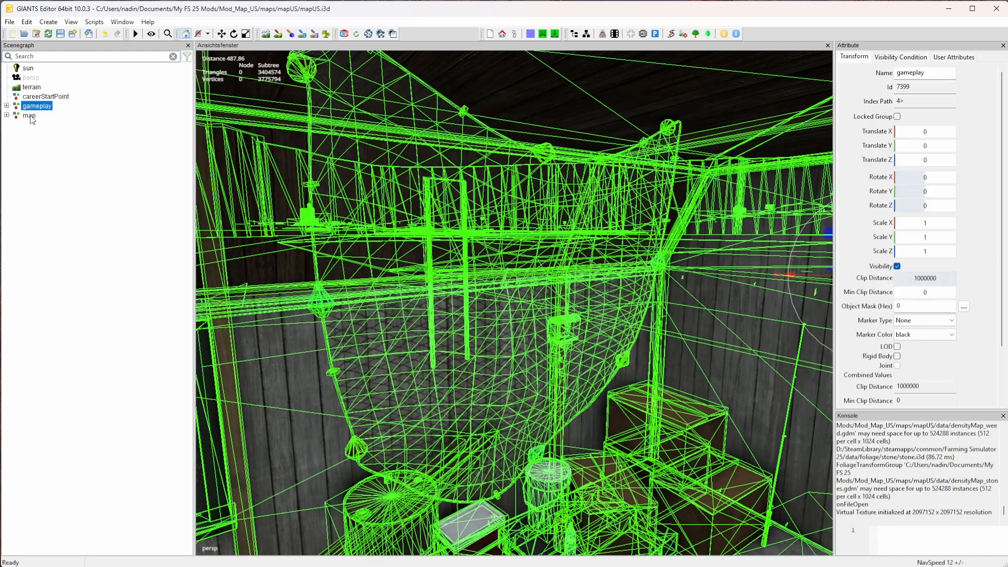
pyautogui.click(90, 240)
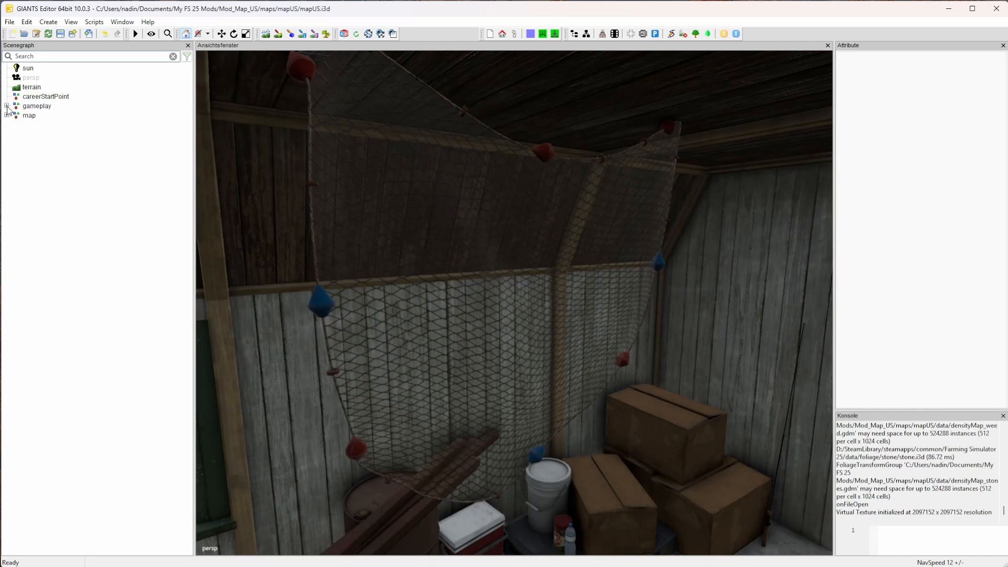
pyautogui.click(7, 106)
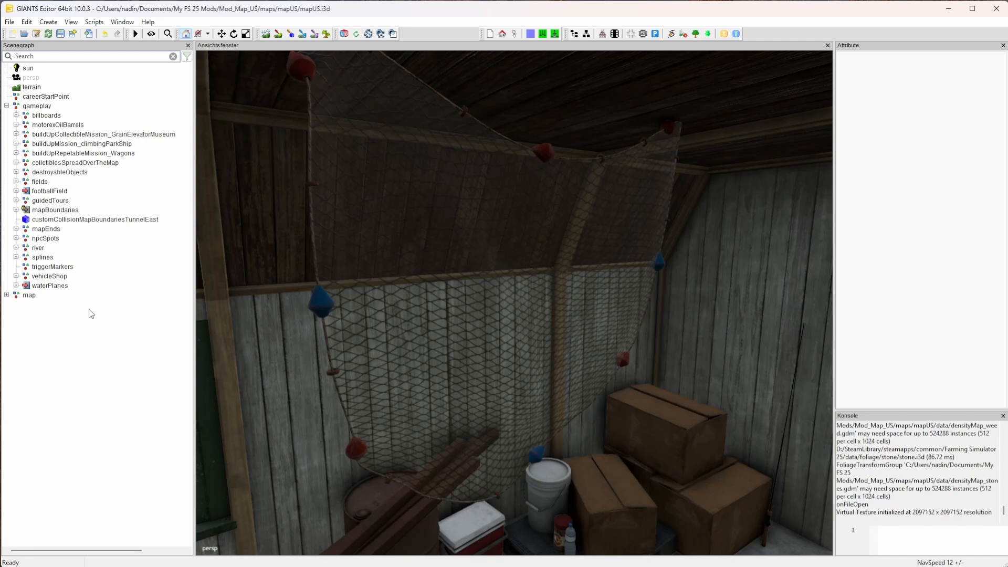
# Frame the vehicleShop group in the viewport and look at its trigger in front of the shop building
pyautogui.click(48, 277)
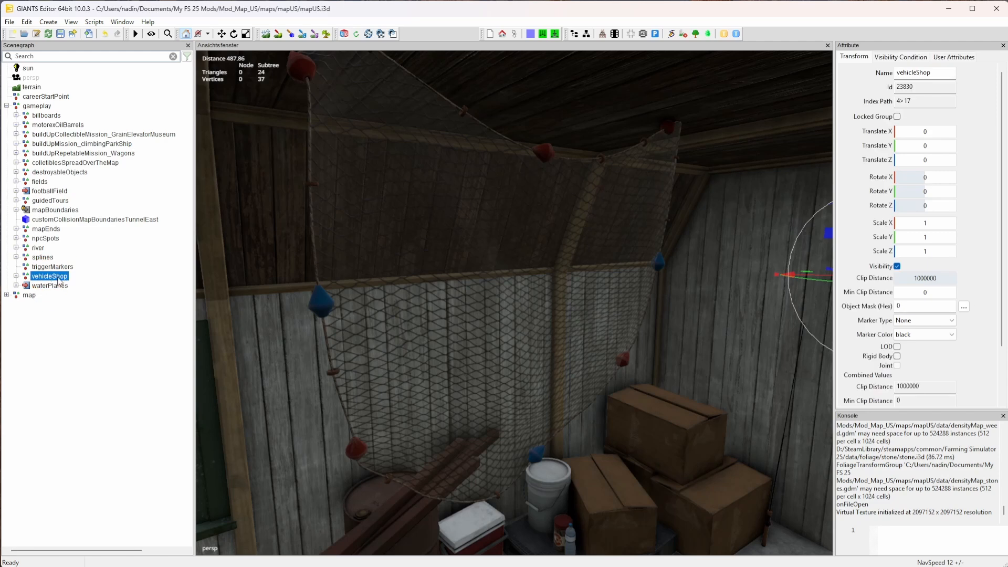
pyautogui.press('f')
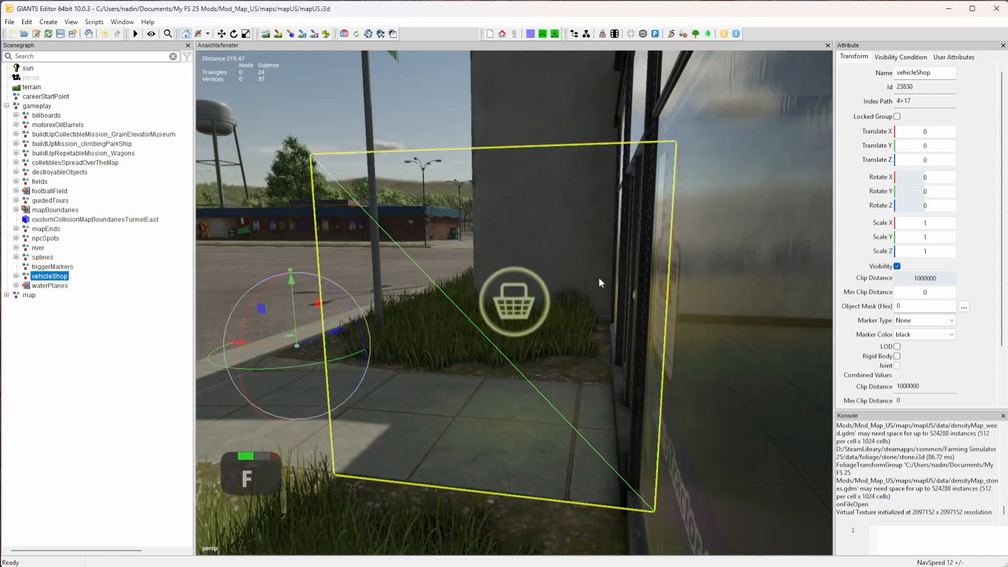
pyautogui.keyDown('alt'); pyautogui.moveTo(519, 333); pyautogui.dragTo(641, 377); pyautogui.keyUp('alt')
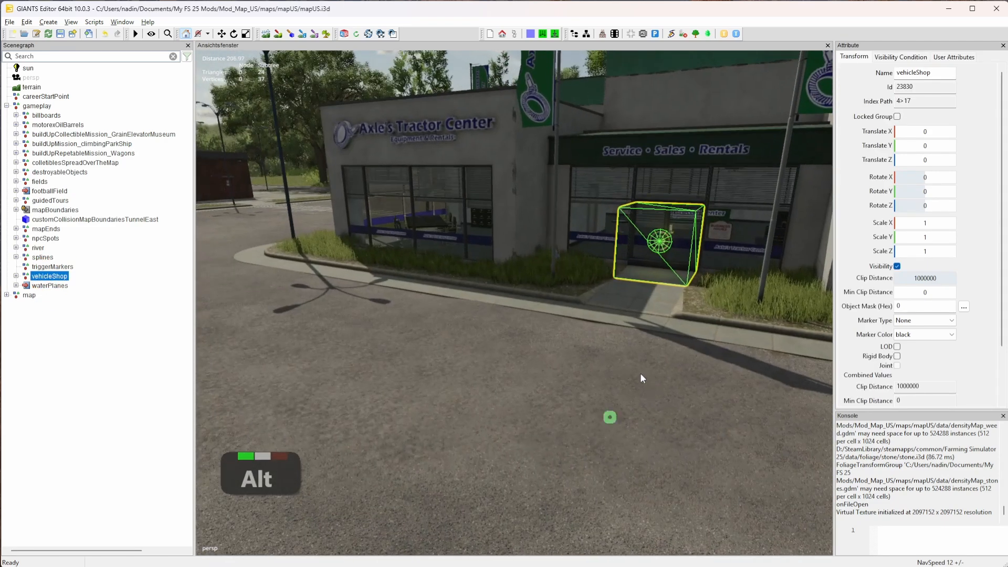
# With the map group selected, turn off Wireframe Selection in the viewport preferences and apply the change
pyautogui.click(10, 297)
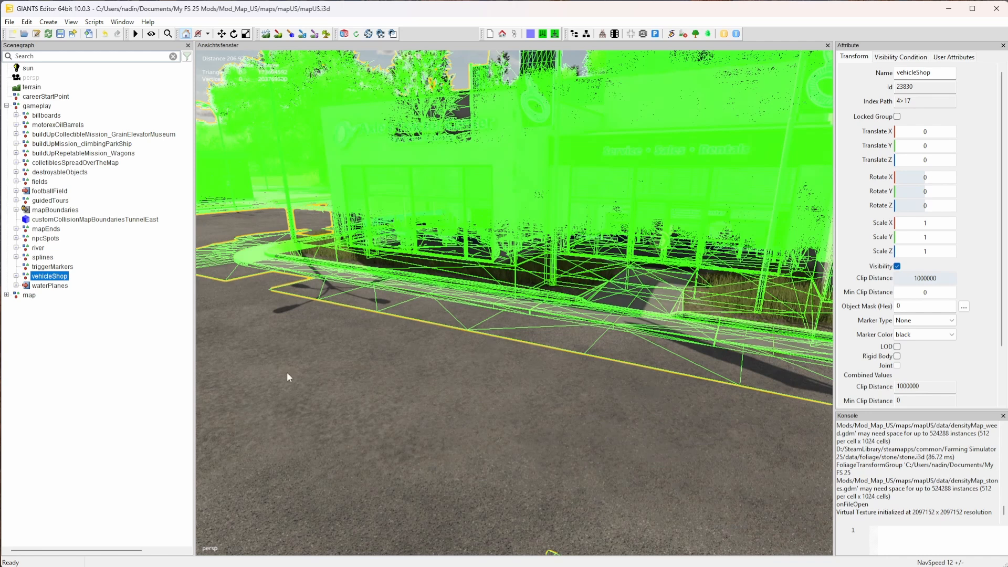
pyautogui.click(9, 22)
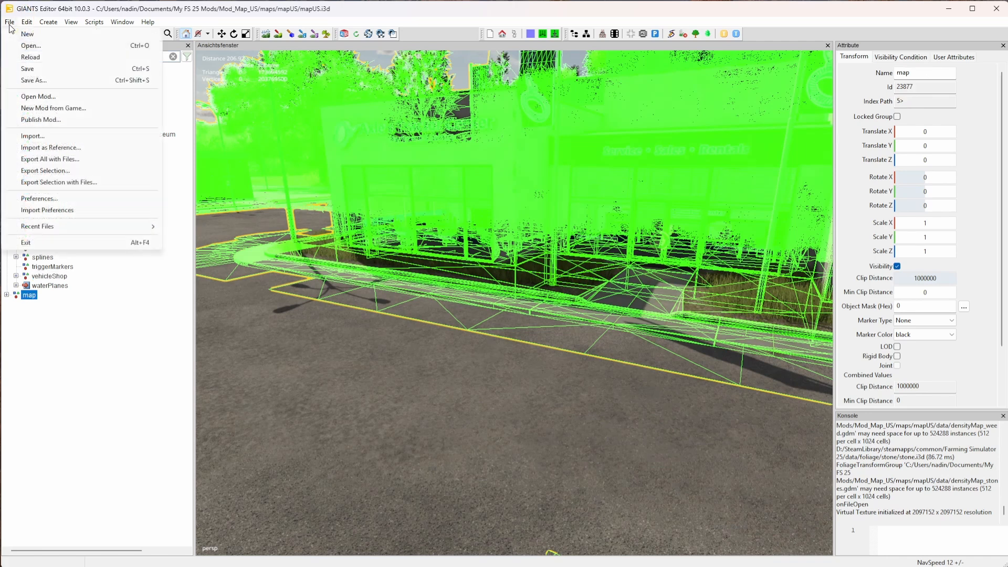
pyautogui.click(40, 199)
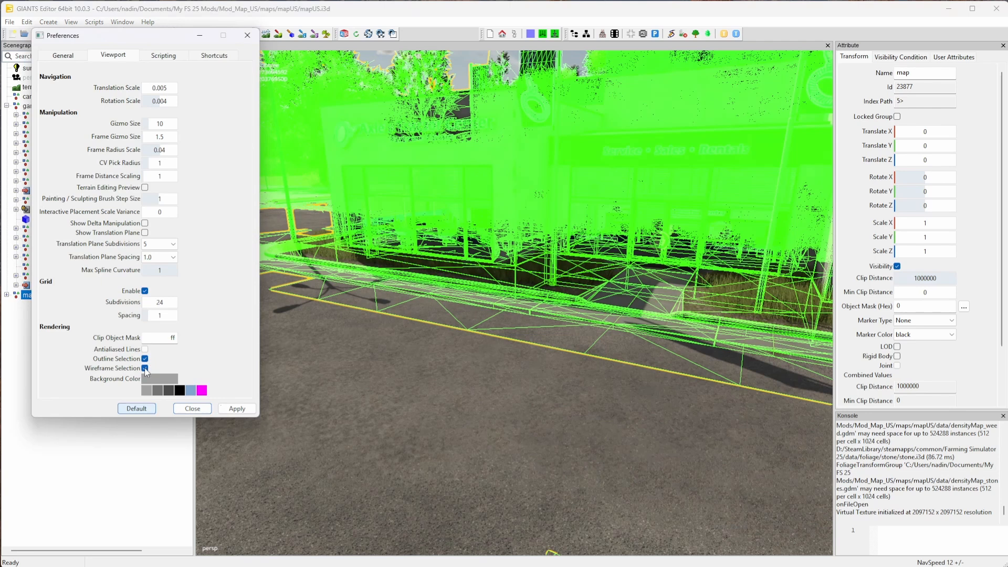
pyautogui.click(237, 410)
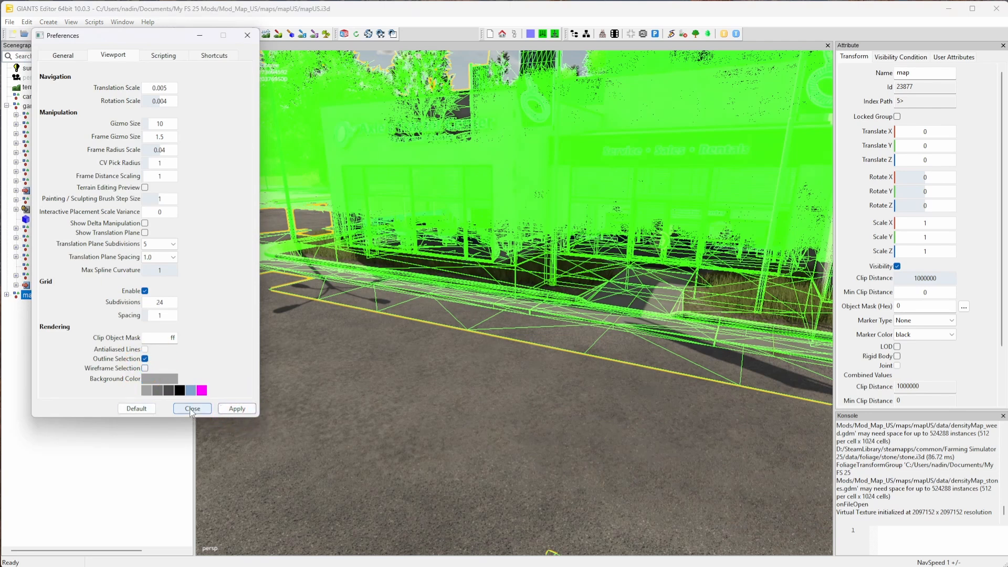
# Close the preferences and expand the map group in the scenegraph
pyautogui.click(193, 409)
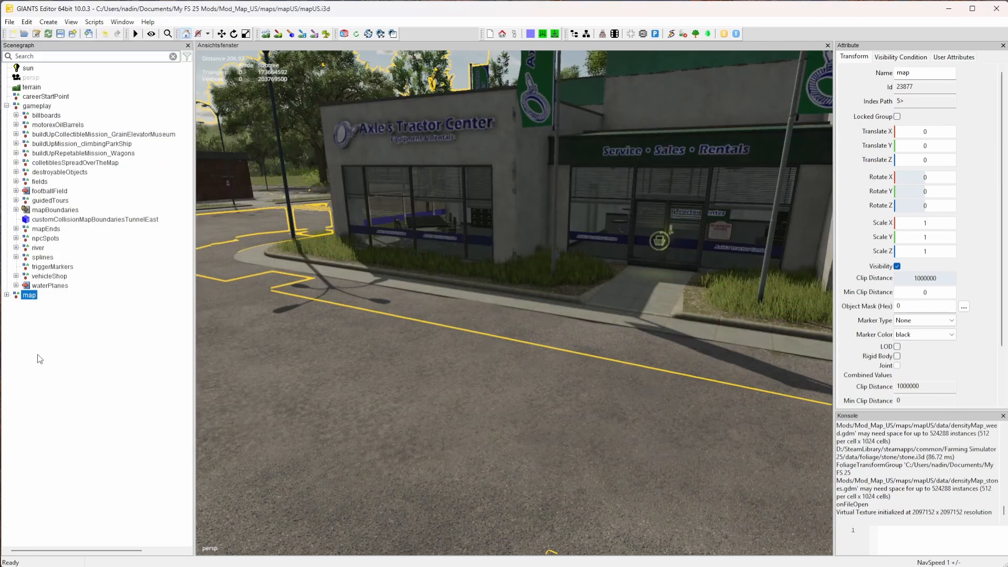
pyautogui.click(7, 295)
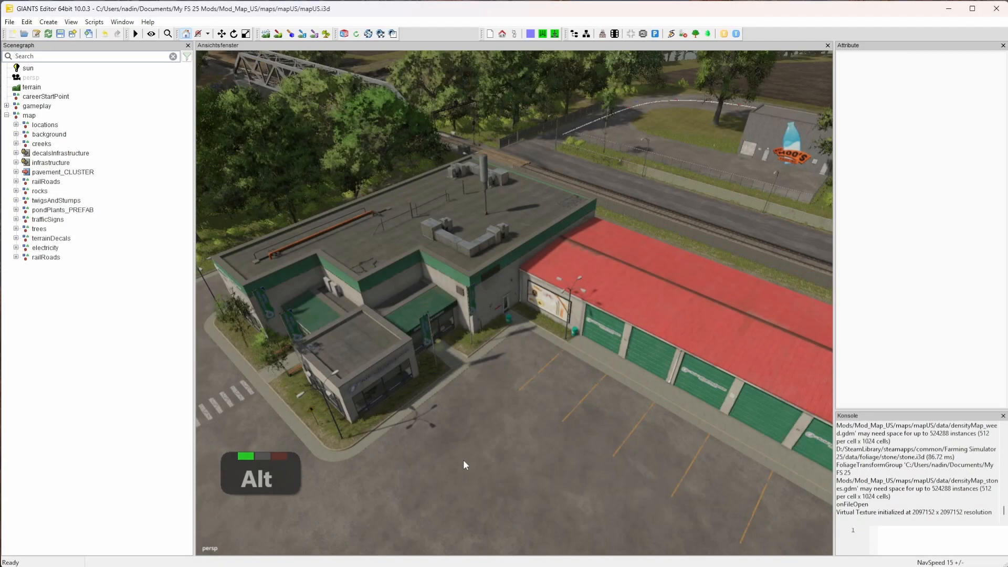
# Walk across the lot by the vehicle shop in First Person Mode and leave that mode again
pyautogui.keyDown('alt'); pyautogui.moveTo(465, 460); pyautogui.dragTo(595, 374); pyautogui.keyUp('alt')
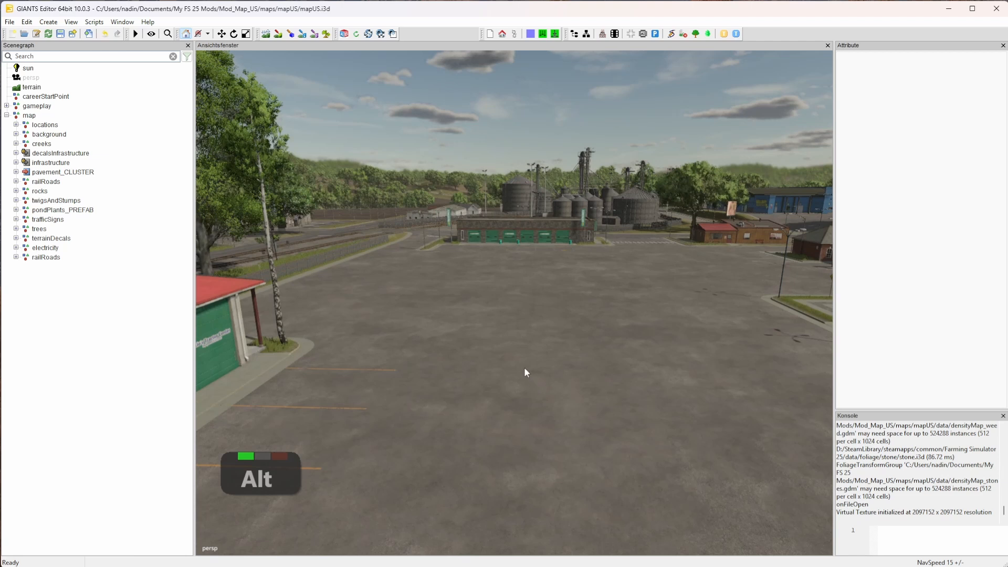
pyautogui.click(152, 35)
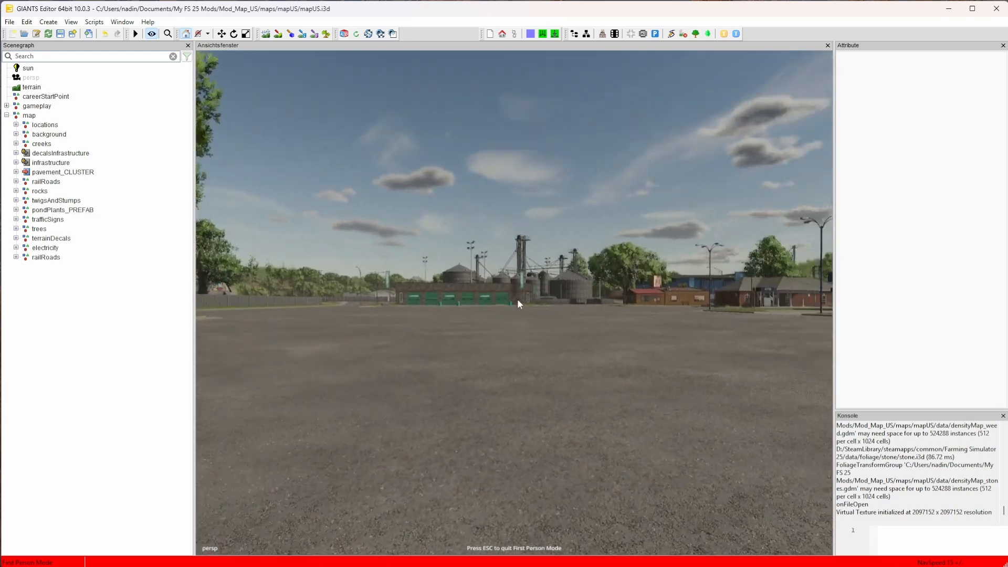
pyautogui.press('w')
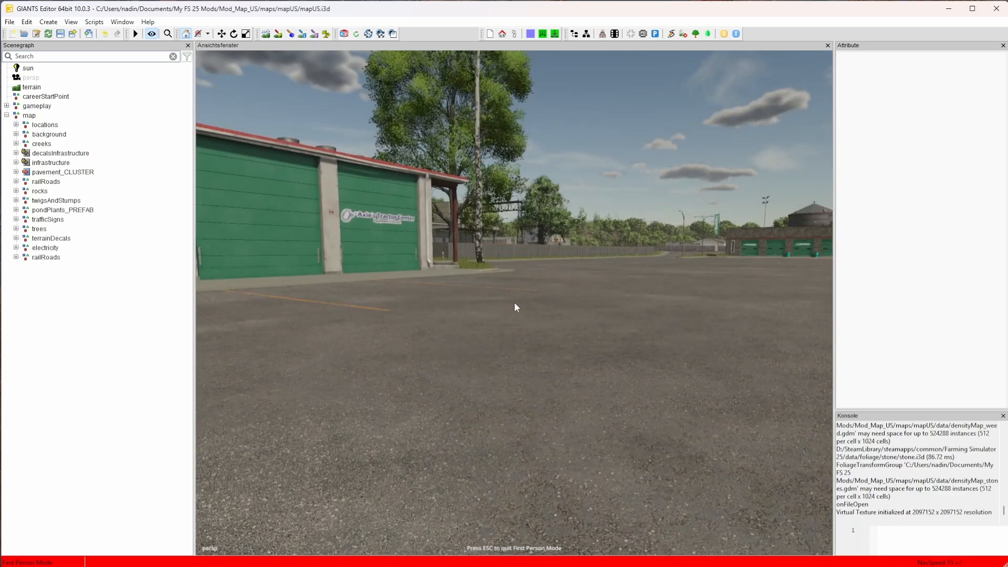
pyautogui.press('Escape')
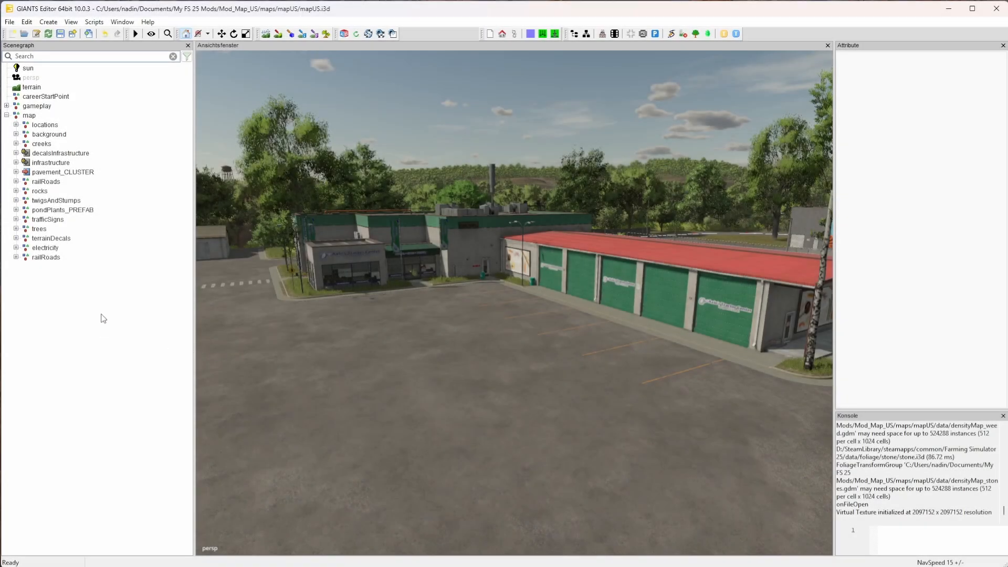
# Expand locations, buildings and buyingStations_AREA, and frame the first gasStation01_CLUSTER in the viewport
pyautogui.click(17, 125)
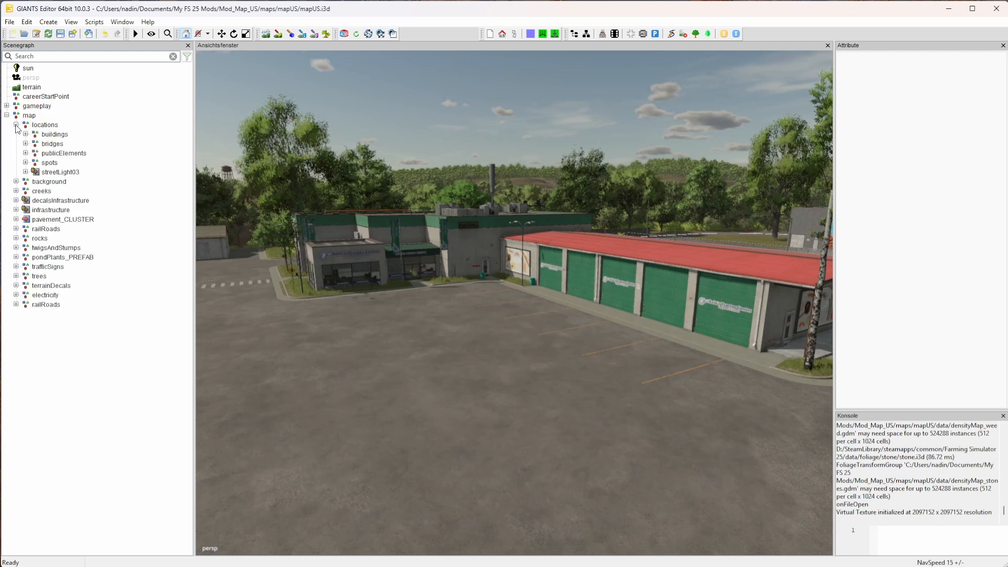
pyautogui.click(25, 135)
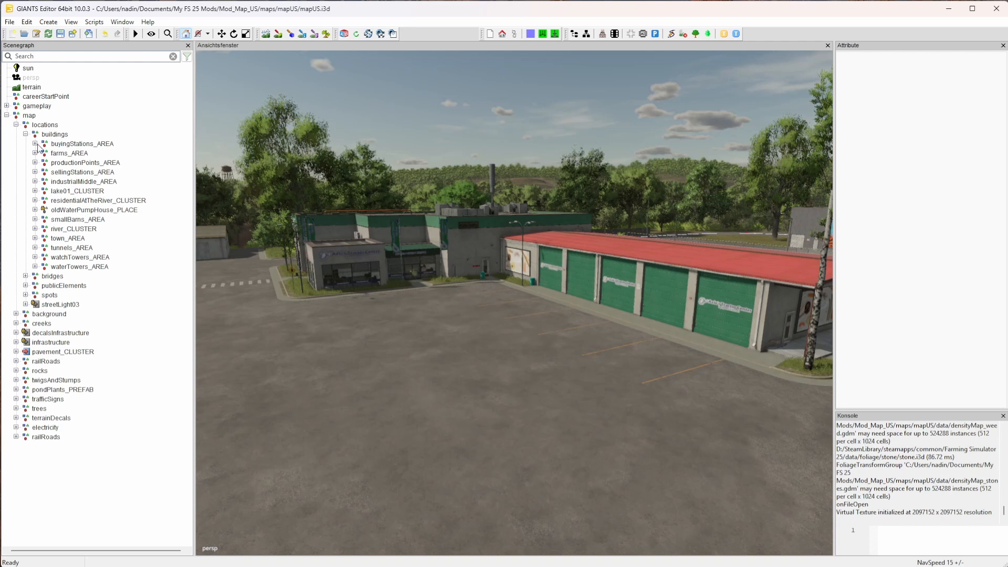
pyautogui.click(34, 144)
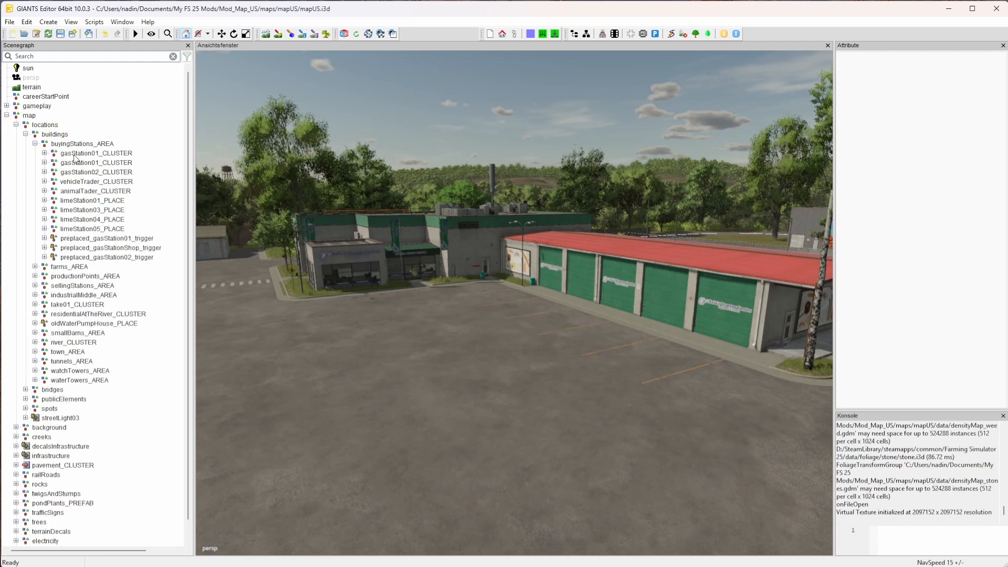
pyautogui.click(74, 154)
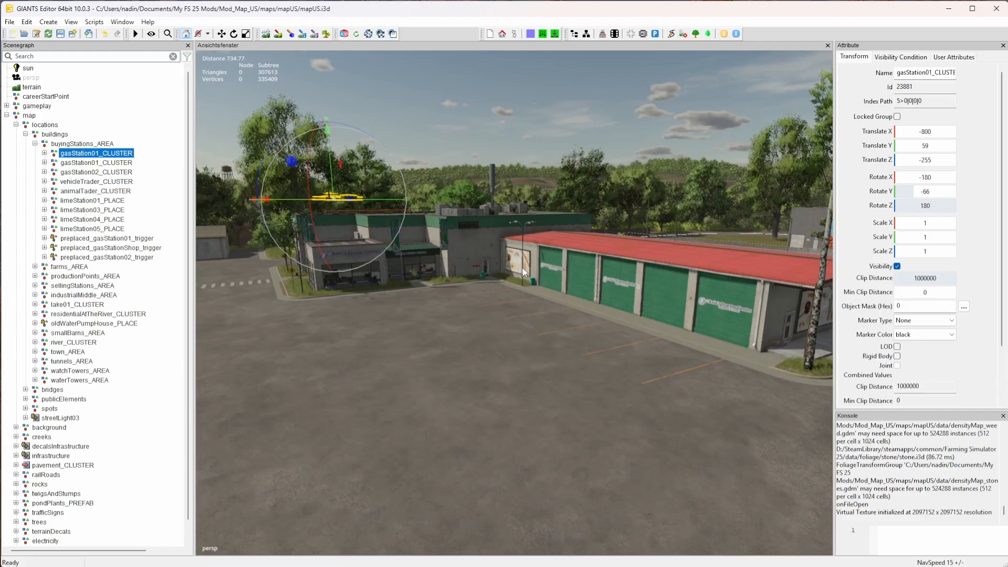
pyautogui.press('f')
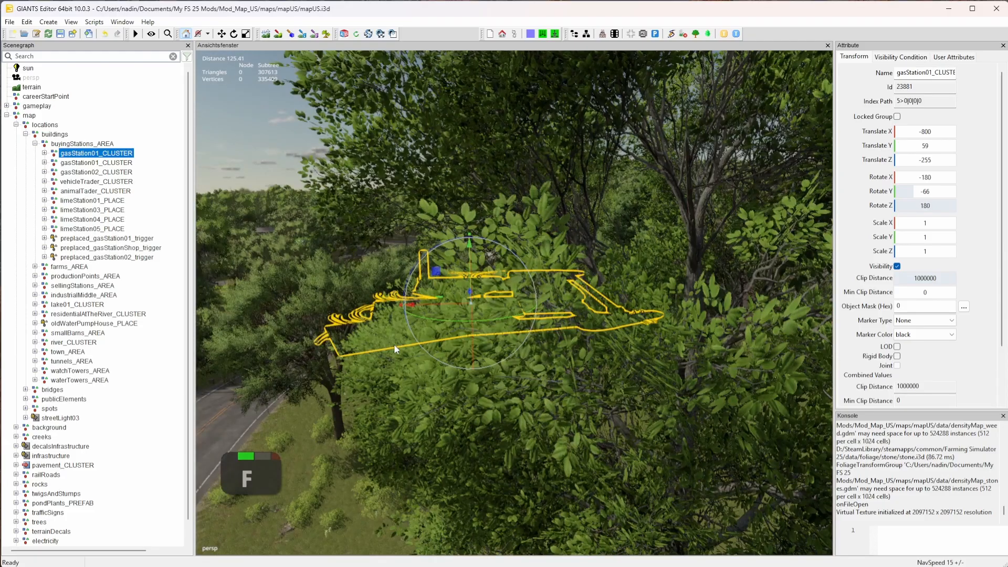
pyautogui.keyDown('alt'); pyautogui.scroll(1, 456, 335); pyautogui.keyUp('alt')
pyautogui.keyDown('alt'); pyautogui.moveTo(574, 305); pyautogui.dragTo(588, 378); pyautogui.keyUp('alt')
# Expand the first gasStation01_CLUSTER and inspect its gasStation01 building and gasStationSign_lod objects
pyautogui.click(45, 153)
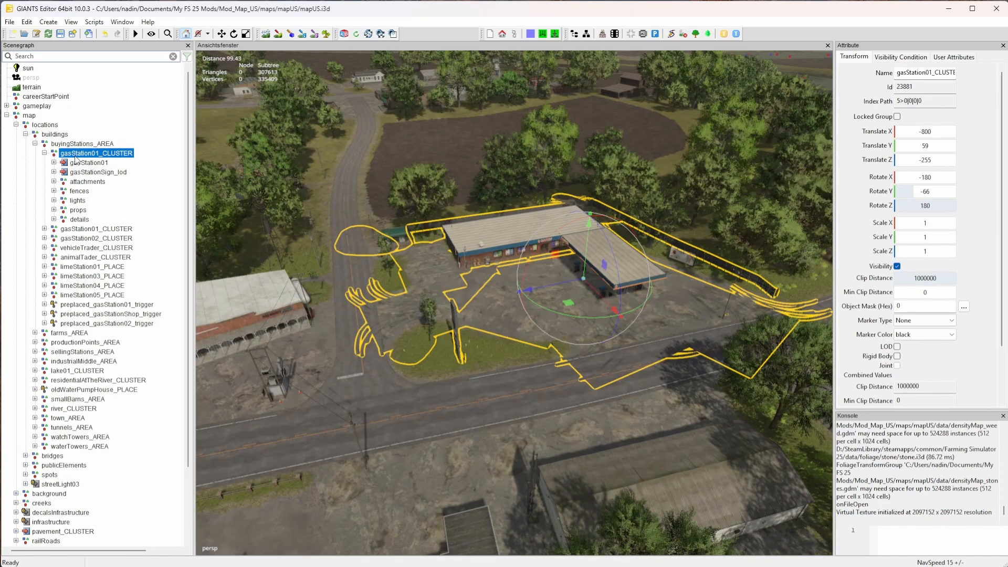
pyautogui.click(78, 162)
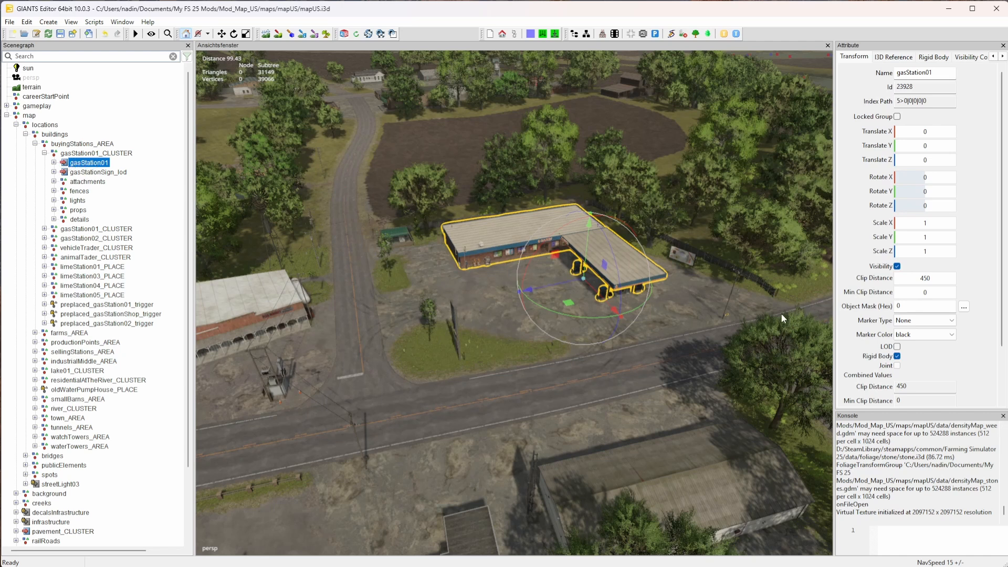
pyautogui.scroll(5, 542, 295)
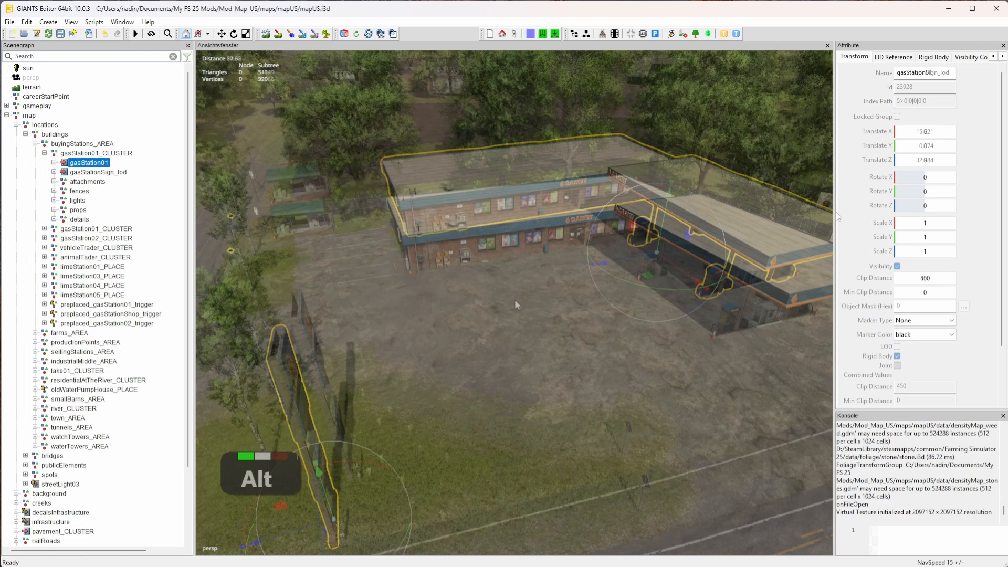
pyautogui.keyDown('alt'); pyautogui.moveTo(516, 300); pyautogui.dragTo(483, 326); pyautogui.keyUp('alt')
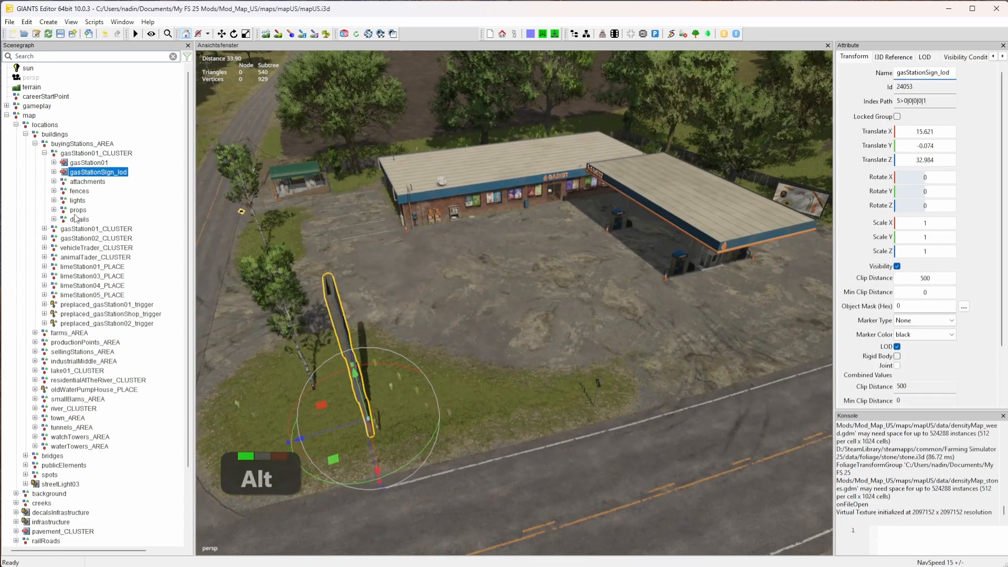
# Inspect the cluster's attachments, fences, props and details groups one by one, and expand details
pyautogui.click(86, 182)
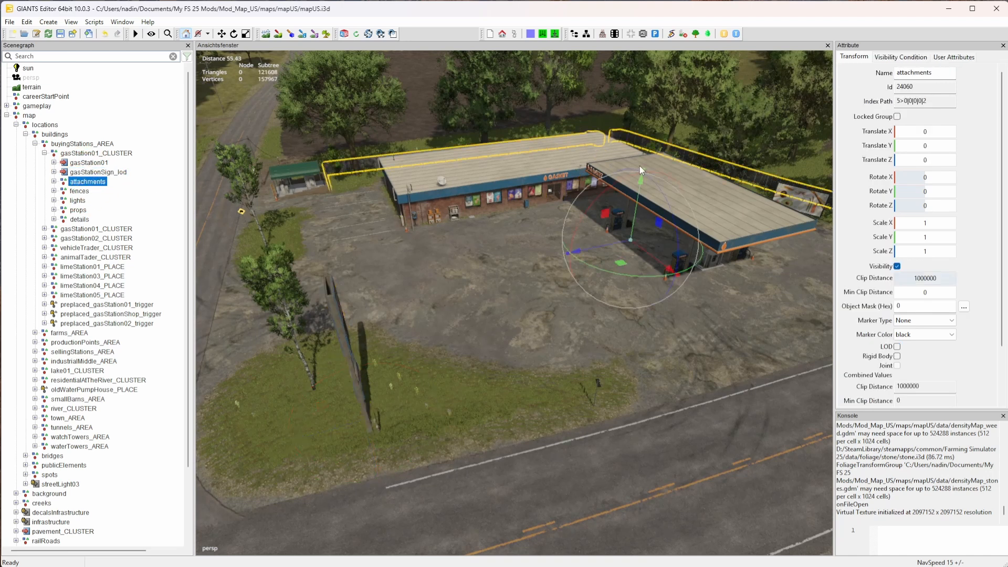
pyautogui.click(73, 200)
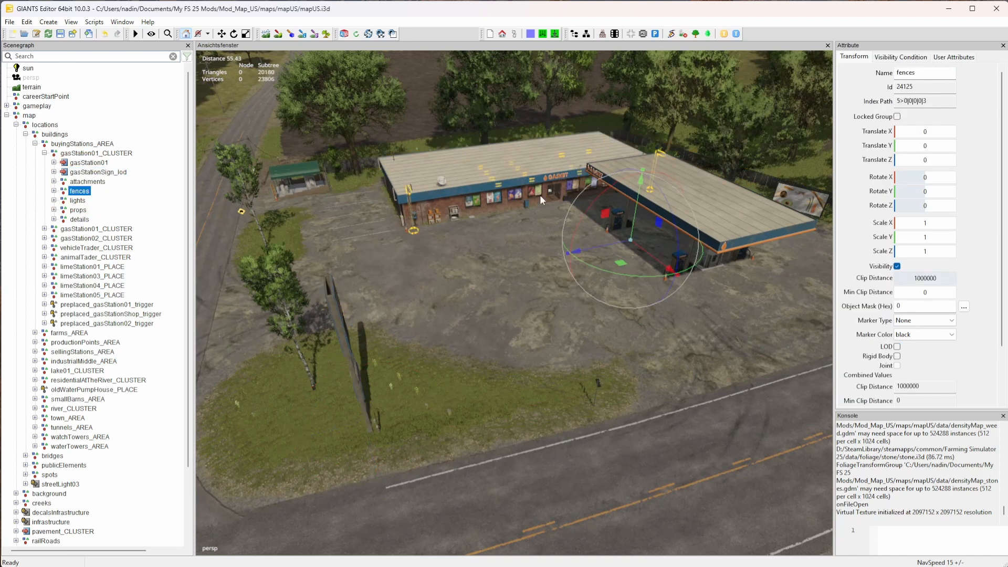
pyautogui.click(79, 210)
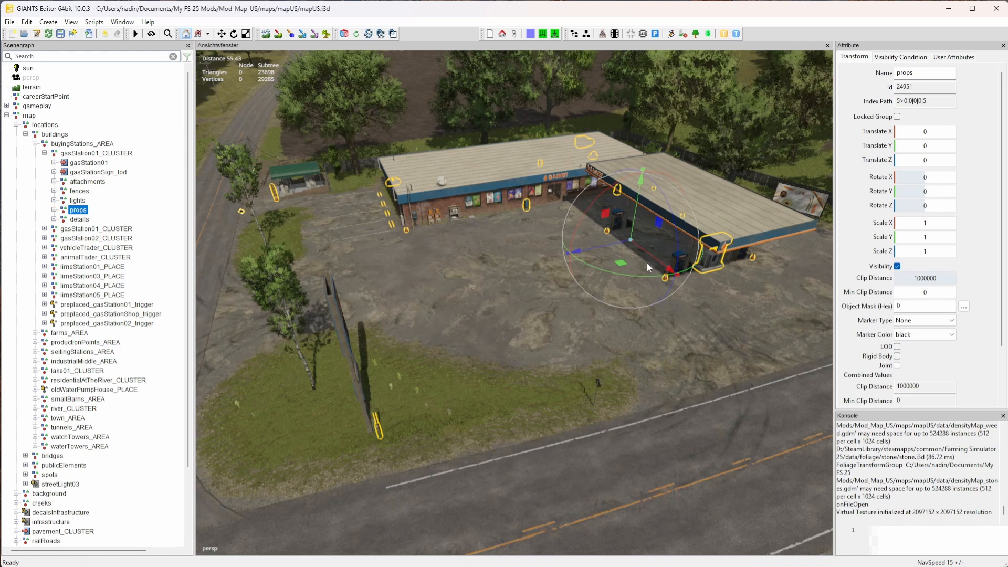
pyautogui.moveTo(561, 290)
pyautogui.keyDown('alt'); pyautogui.mouseDown()
pyautogui.moveTo(613, 285)
pyautogui.moveTo(542, 287)
pyautogui.moveTo(556, 288)
pyautogui.mouseUp(); pyautogui.keyUp('alt')
pyautogui.click(55, 220)
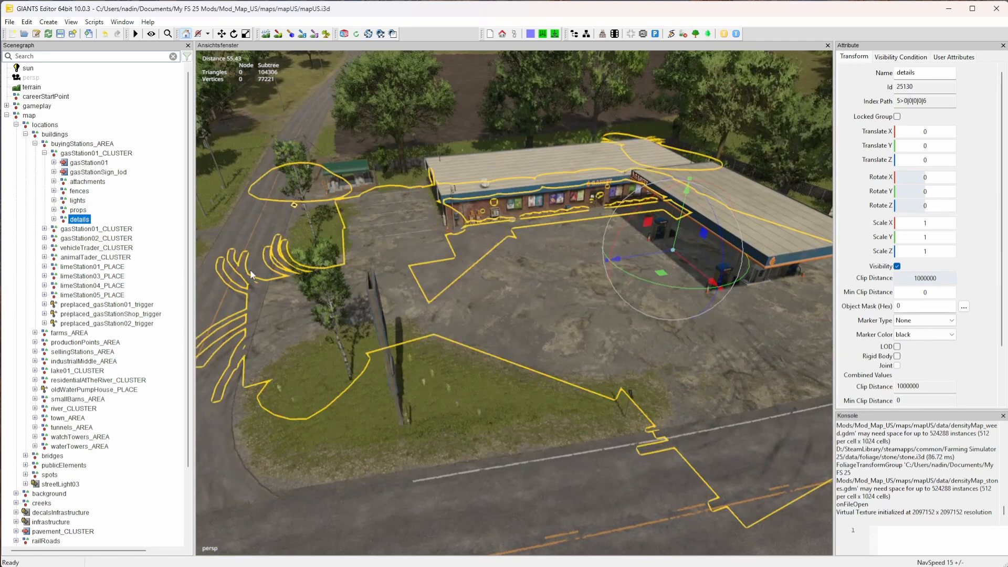
pyautogui.click(54, 219)
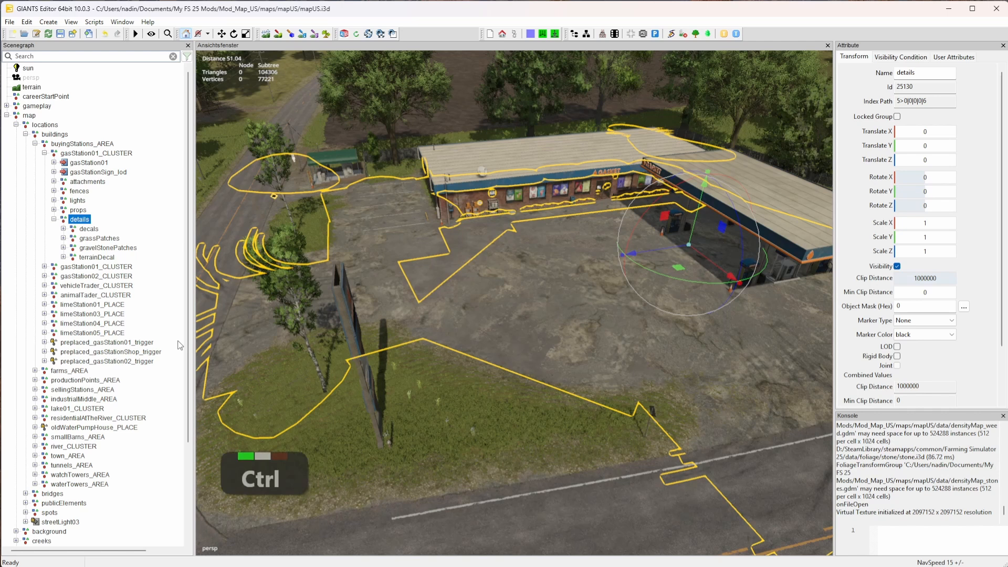
# Hide the details group and view the gas station's ground without it
pyautogui.hotkey('ctrl', 'h')
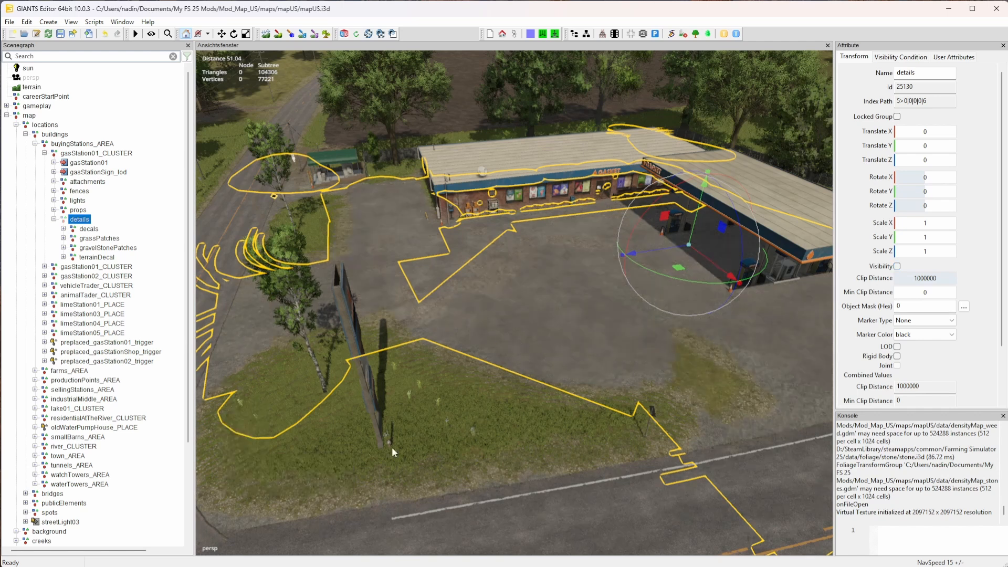
pyautogui.click(136, 466)
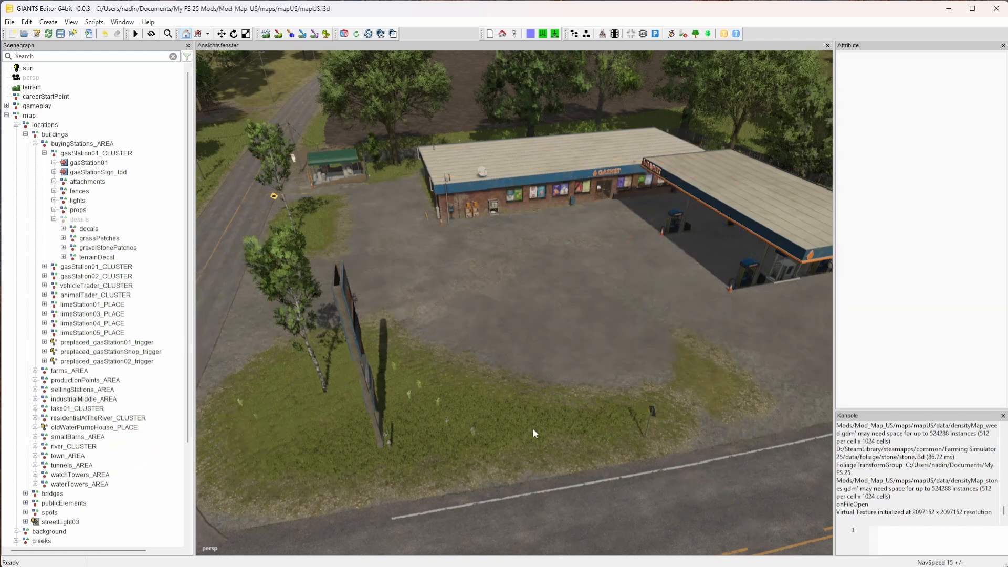
pyautogui.keyDown('alt'); pyautogui.moveTo(485, 416); pyautogui.dragTo(612, 372, button='right'); pyautogui.keyUp('alt')
pyautogui.keyDown('alt'); pyautogui.moveTo(611, 371); pyautogui.dragTo(529, 362); pyautogui.keyUp('alt')
# Make the details group visible again and view the restored ground details up close
pyautogui.click(79, 221)
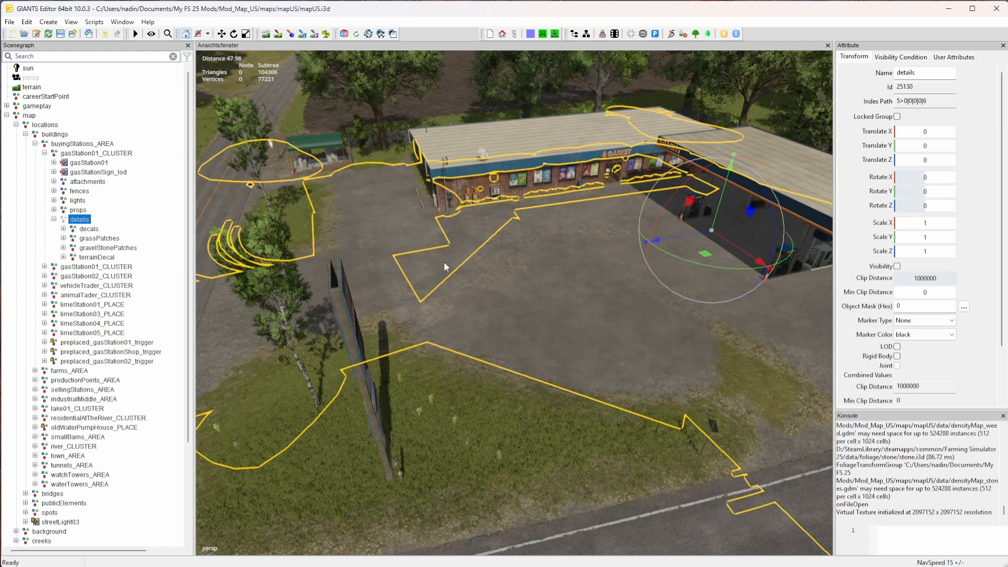
pyautogui.click(898, 266)
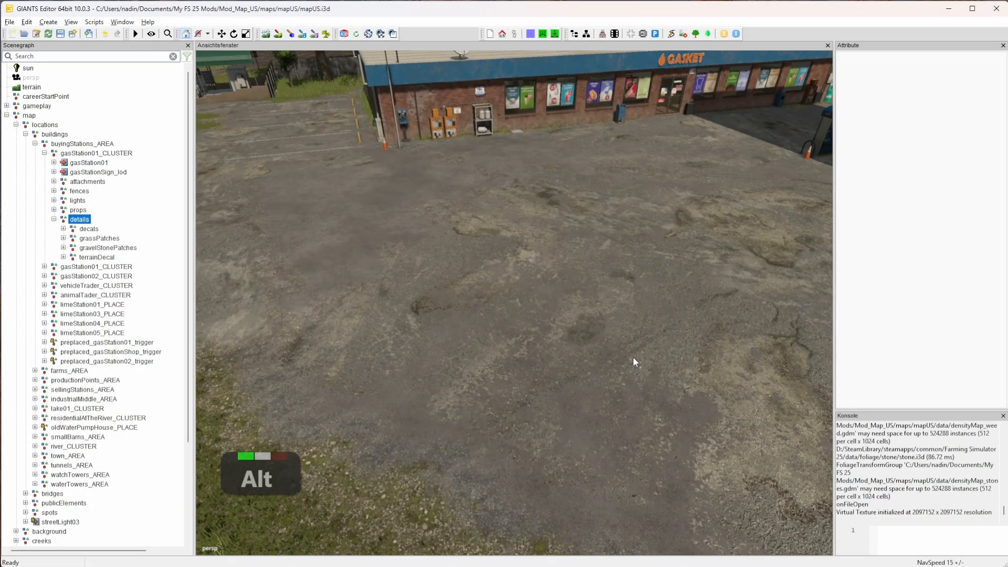
pyautogui.keyDown('alt'); pyautogui.moveTo(633, 359); pyautogui.dragTo(572, 367); pyautogui.keyUp('alt')
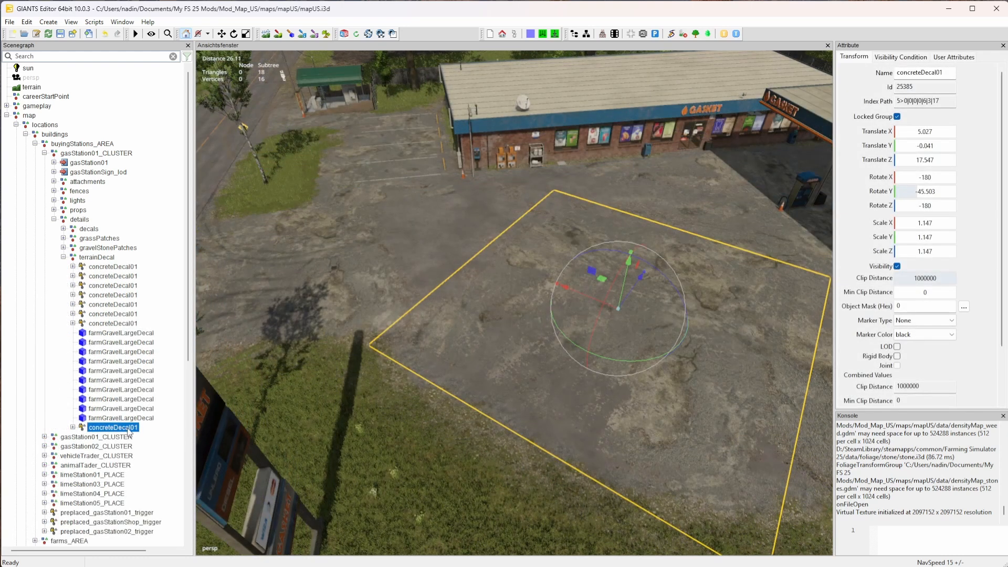
# Expand the last concreteDecal01 locked group in terrainDecal and view the shape attributes of its child
pyautogui.click(72, 427)
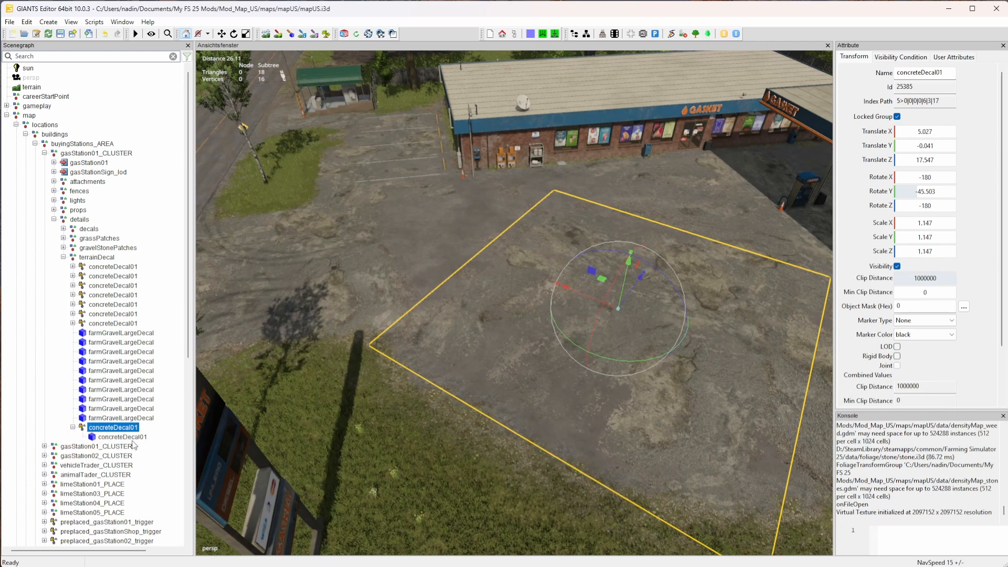
pyautogui.click(132, 438)
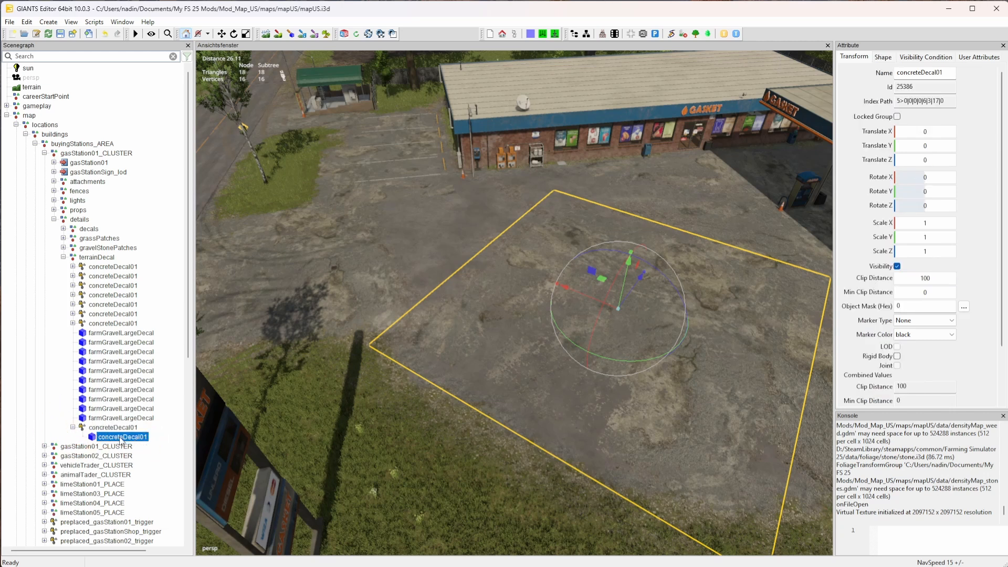
pyautogui.click(884, 57)
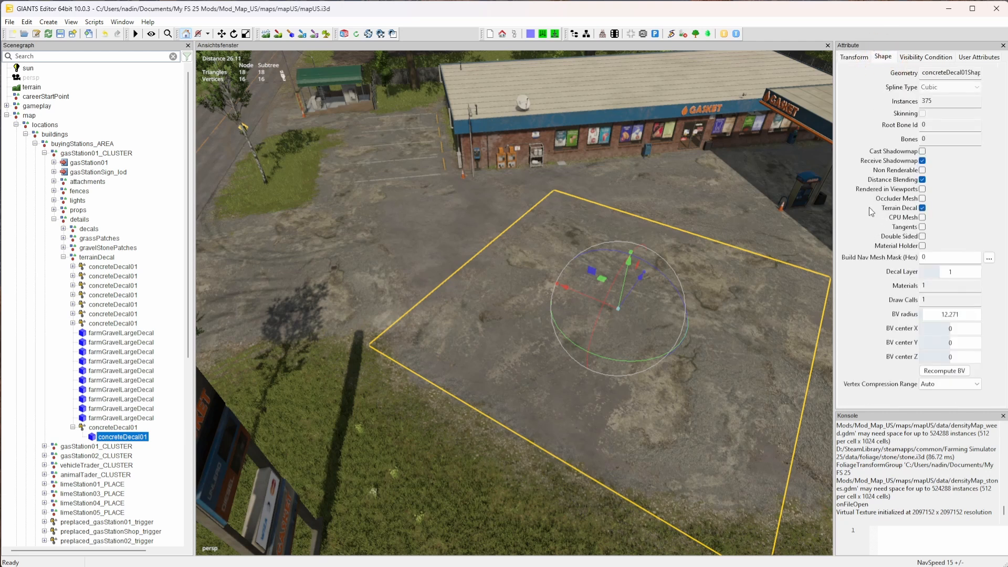
# With Terrain Decal off and Rendered in Viewports on, raise the concreteDecal01 shape above the ground, and turn Terrain Decal back on
pyautogui.click(923, 208)
pyautogui.click(924, 190)
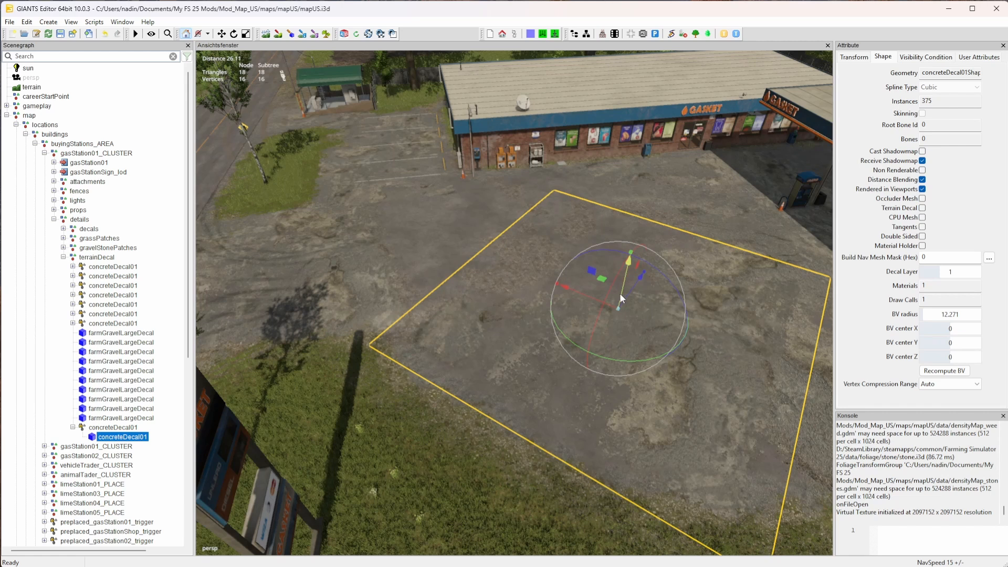
pyautogui.moveTo(620, 291); pyautogui.dragTo(642, 251)
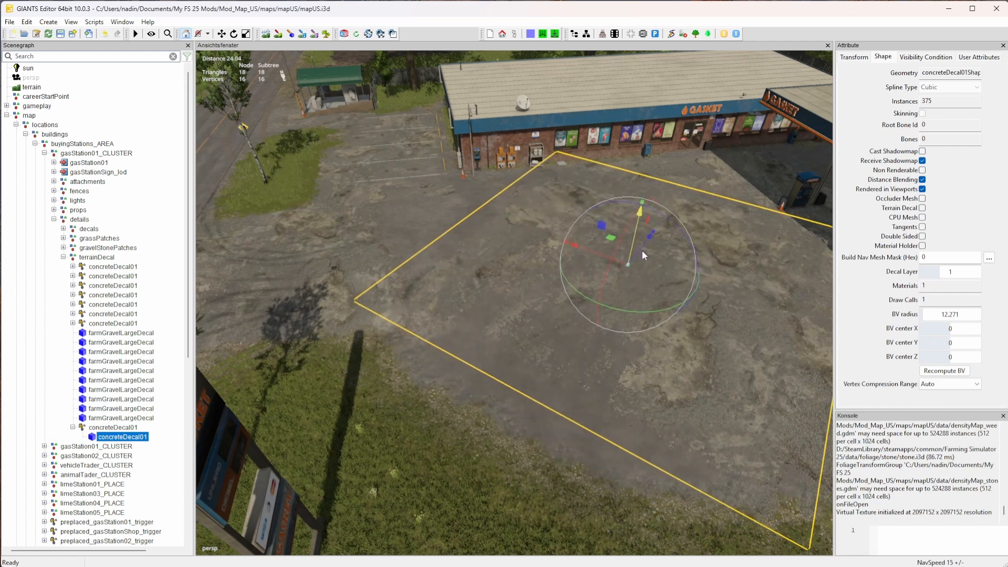
pyautogui.click(923, 208)
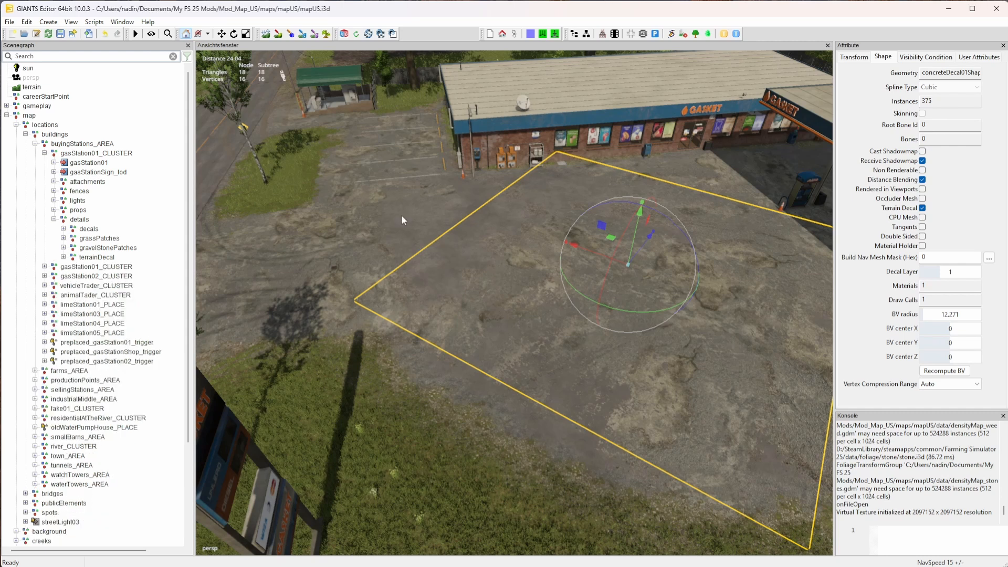
# Inspect the grassPatches along the gas station wall and the ground decal beside them, and collapse the terrainDecal group
pyautogui.click(108, 240)
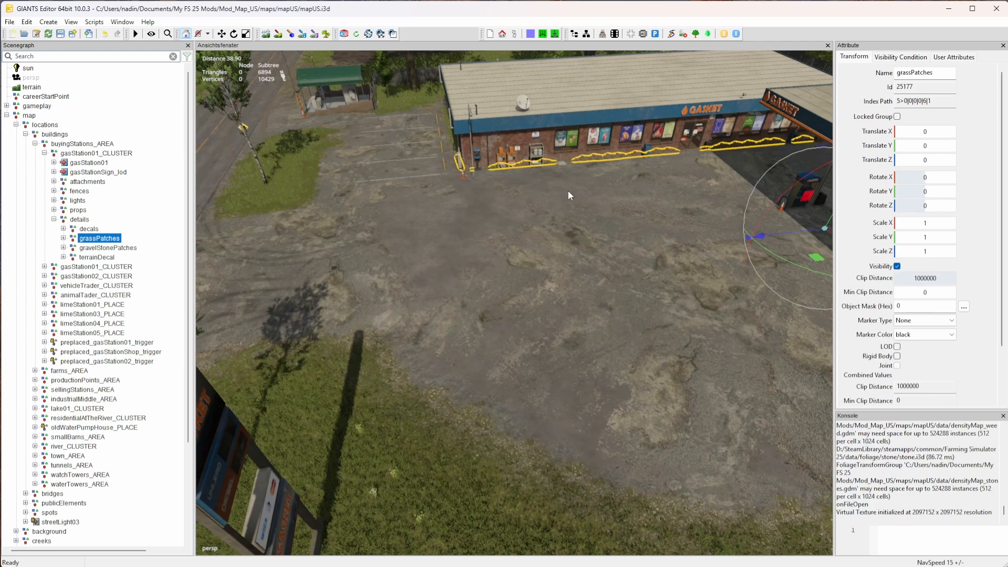
pyautogui.keyDown('alt'); pyautogui.moveTo(490, 213); pyautogui.dragTo(758, 197); pyautogui.keyUp('alt')
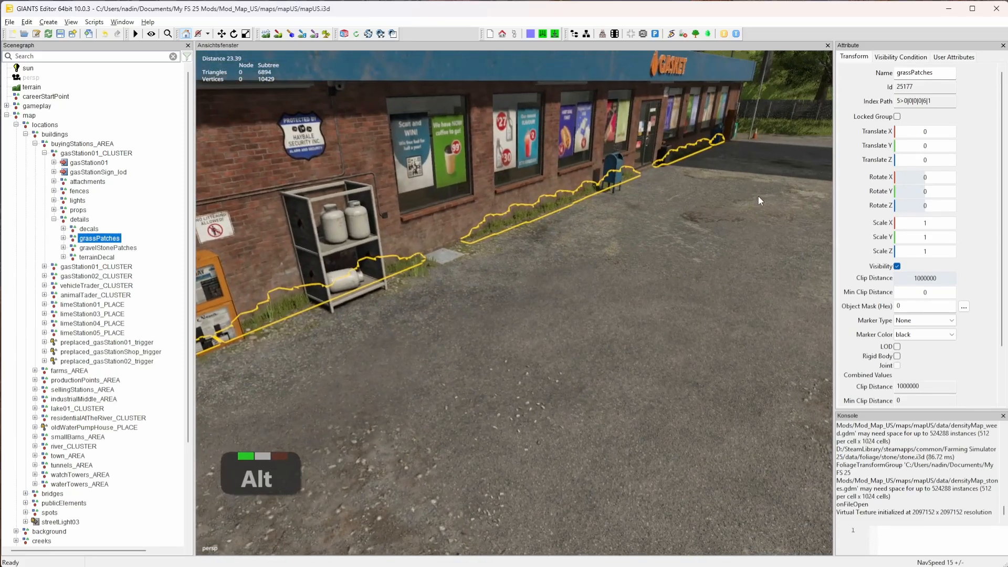
pyautogui.click(622, 254)
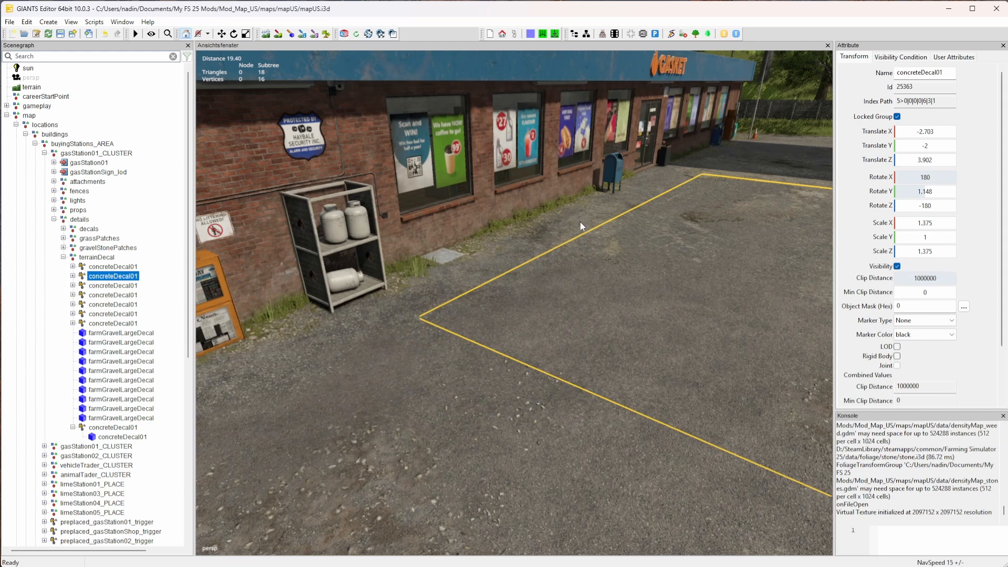
pyautogui.keyDown('alt'); pyautogui.moveTo(580, 221); pyautogui.dragTo(506, 257); pyautogui.keyUp('alt')
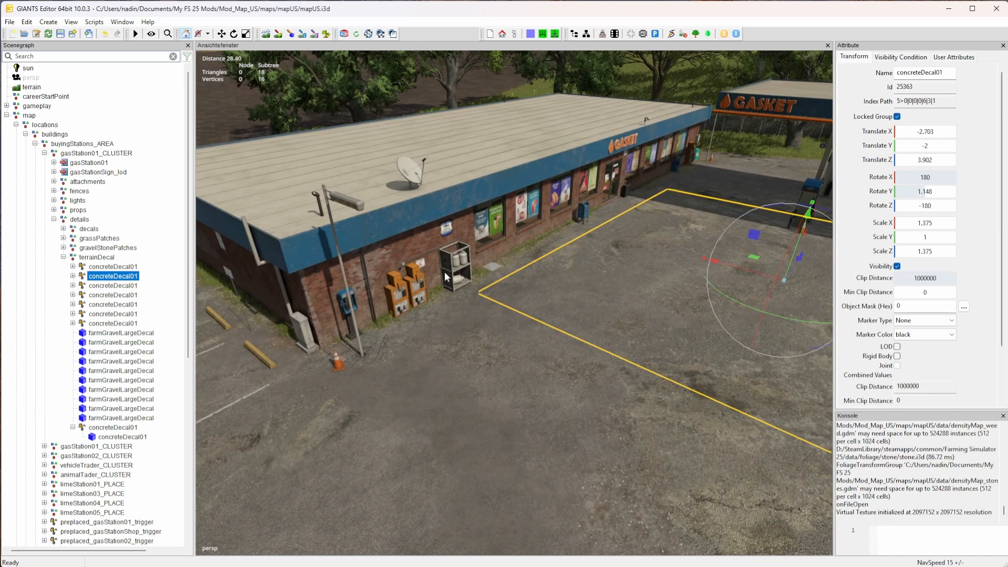
pyautogui.click(64, 257)
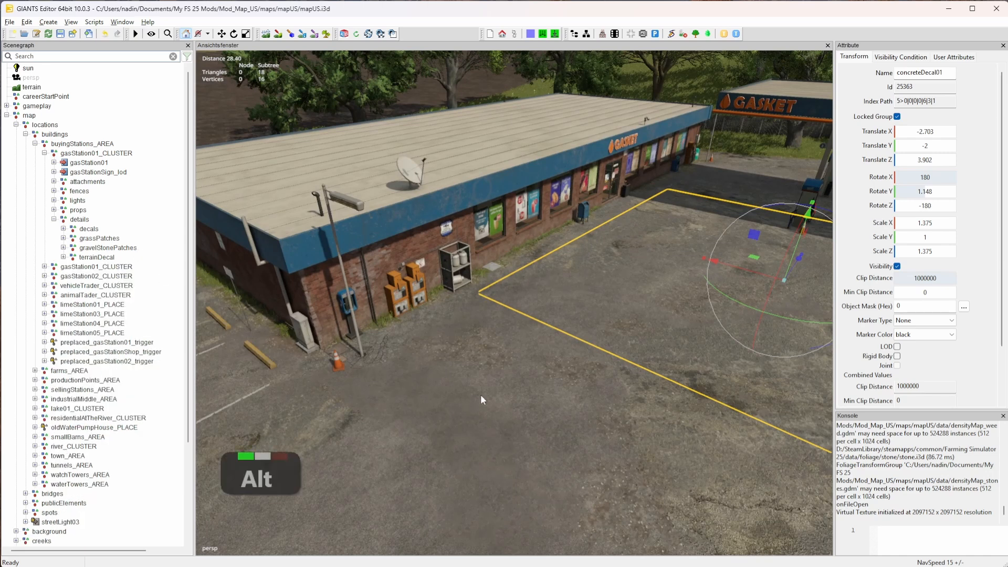
# Examine the grass strip by the gas station sign and its transition to the paved ground
pyautogui.keyDown('alt'); pyautogui.moveTo(481, 395); pyautogui.dragTo(304, 392); pyautogui.keyUp('alt')
pyautogui.keyDown('alt'); pyautogui.moveTo(574, 392); pyautogui.dragTo(328, 433); pyautogui.keyUp('alt')
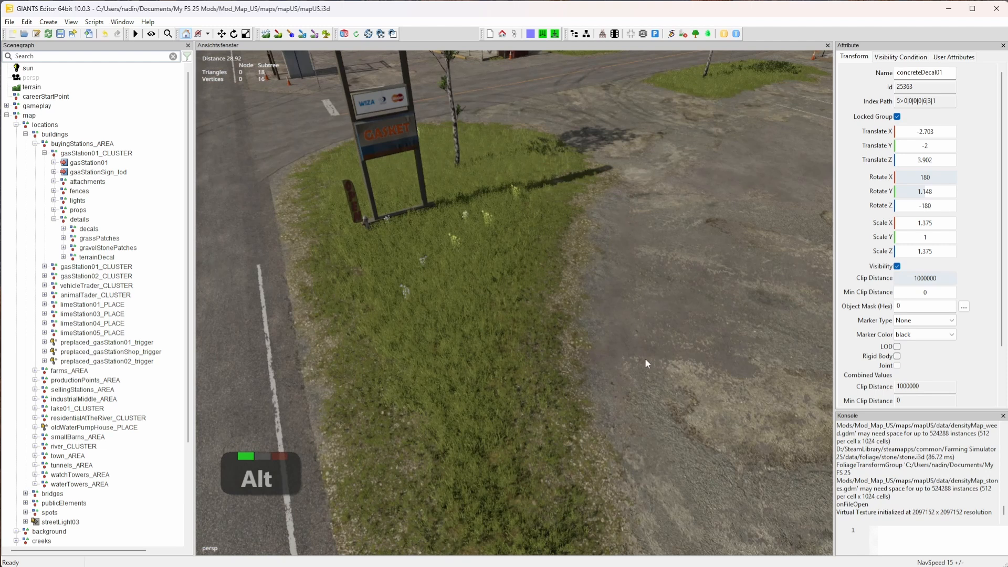
pyautogui.keyDown('alt'); pyautogui.moveTo(465, 395); pyautogui.dragTo(495, 361, button='middle'); pyautogui.keyUp('alt')
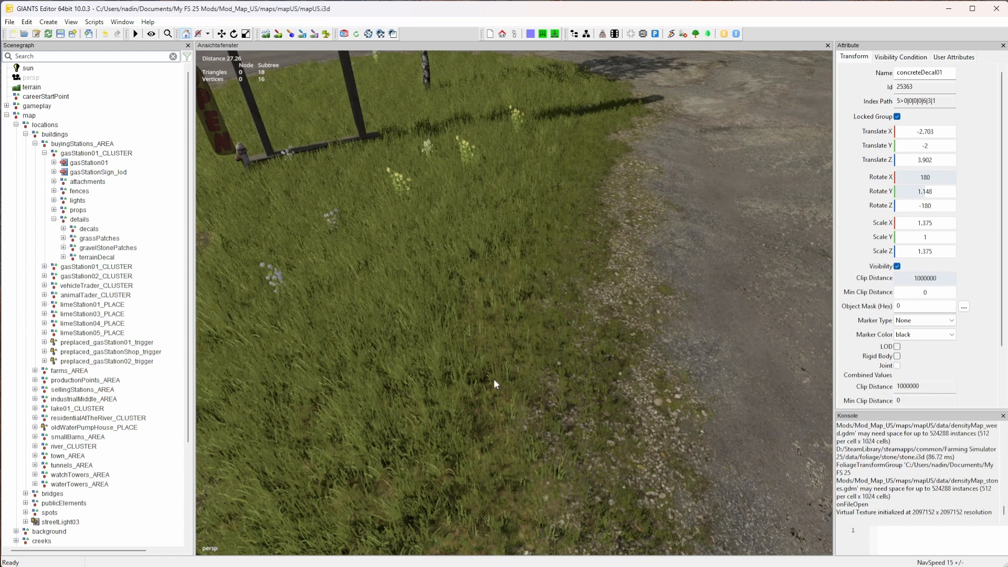
pyautogui.keyDown('alt'); pyautogui.moveTo(654, 360); pyautogui.dragTo(773, 351); pyautogui.keyUp('alt')
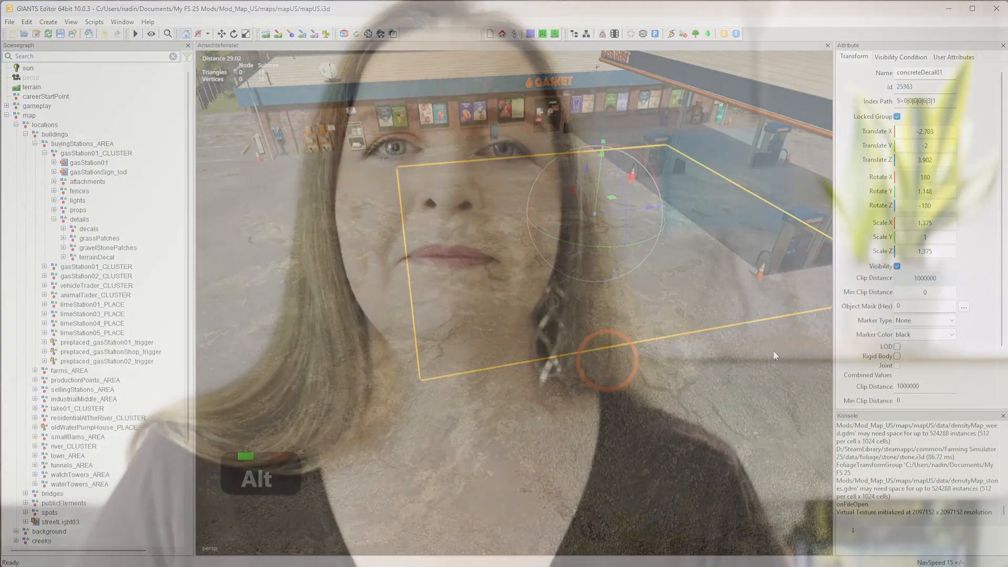